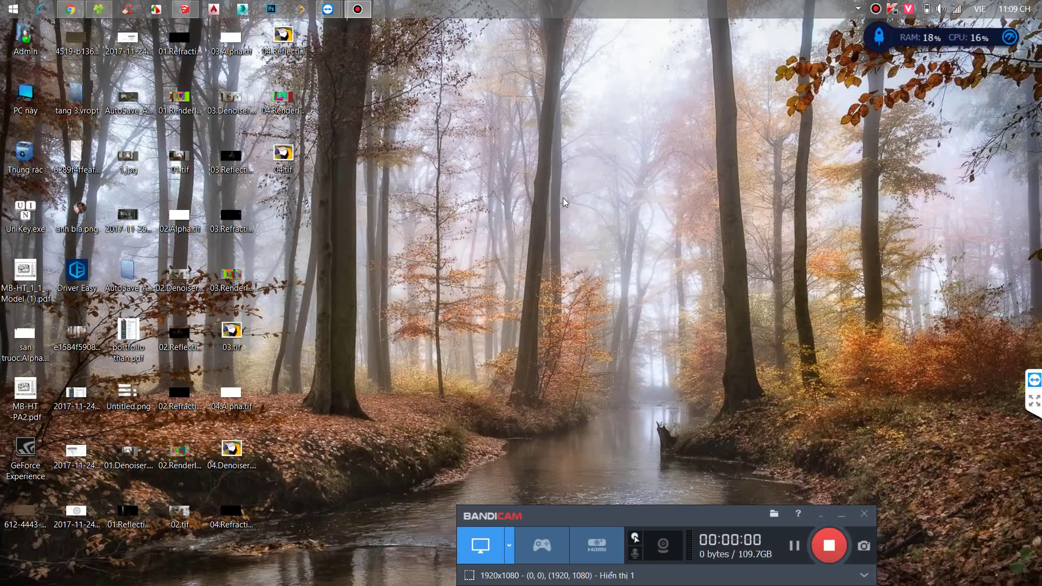
Refresh the desktop and minimize the screen recorder window.
right_click(545, 179)
click(584, 226)
click(821, 514)
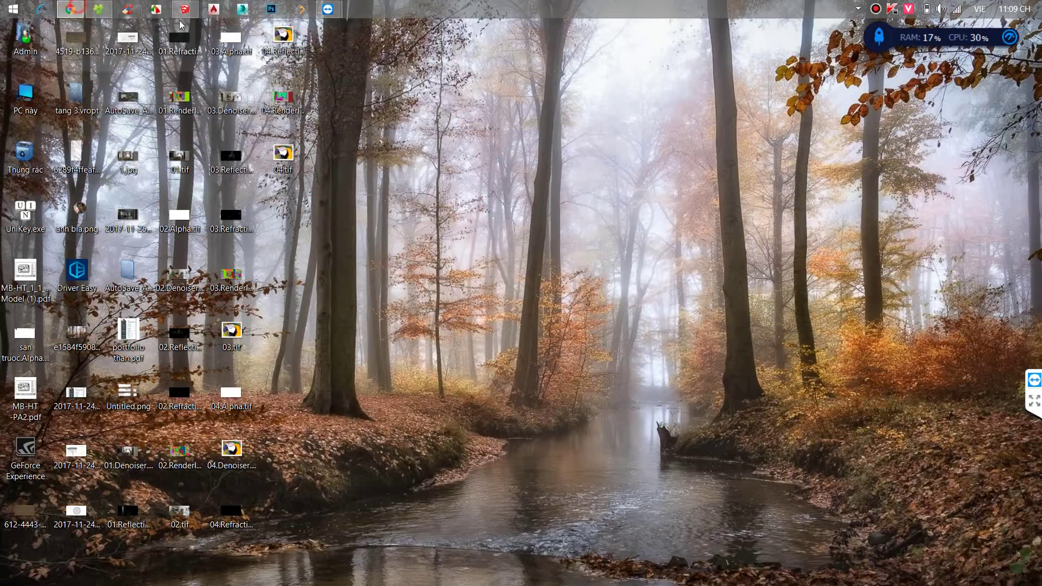
In a new Chrome tab, search Google for 'dich' and open the Google Dịch result.
click(70, 9)
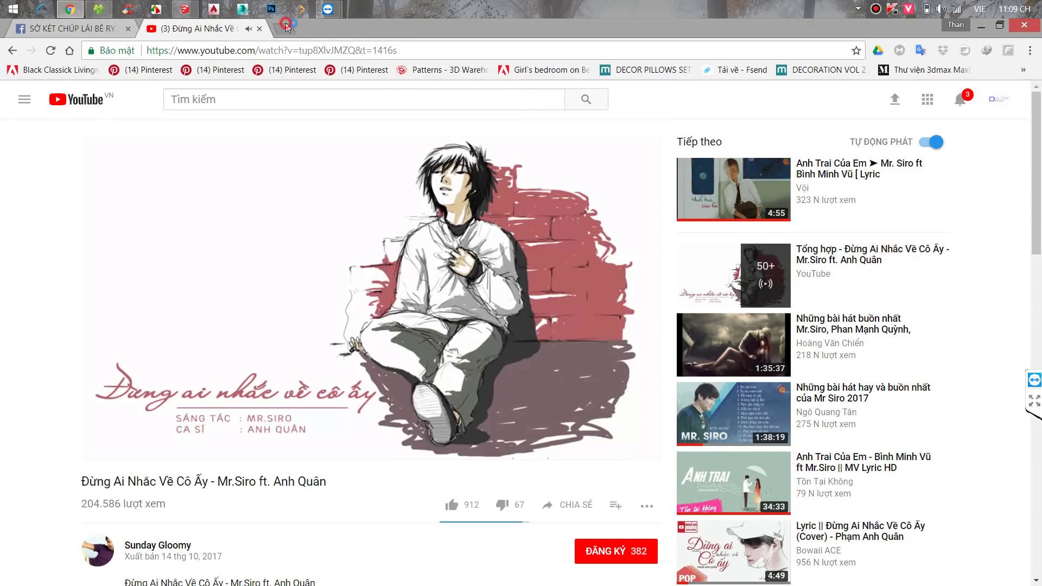
click(286, 28)
text(dich)
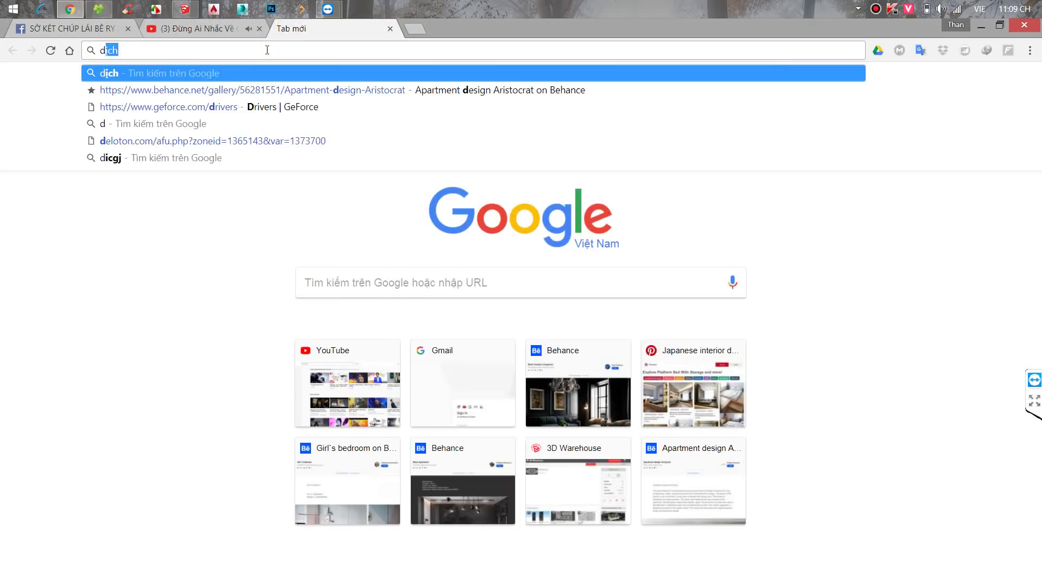
click(216, 78)
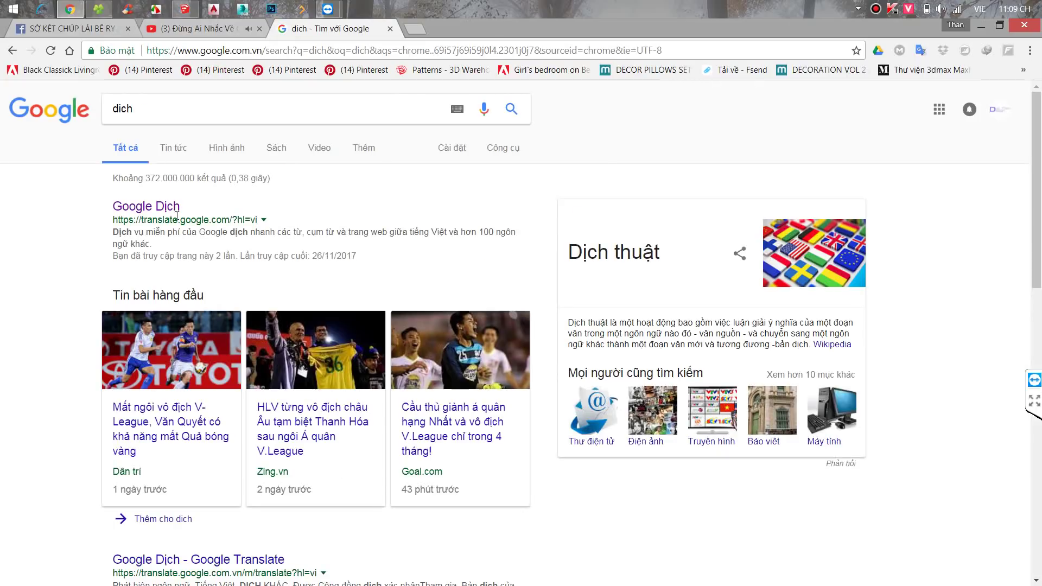
click(148, 211)
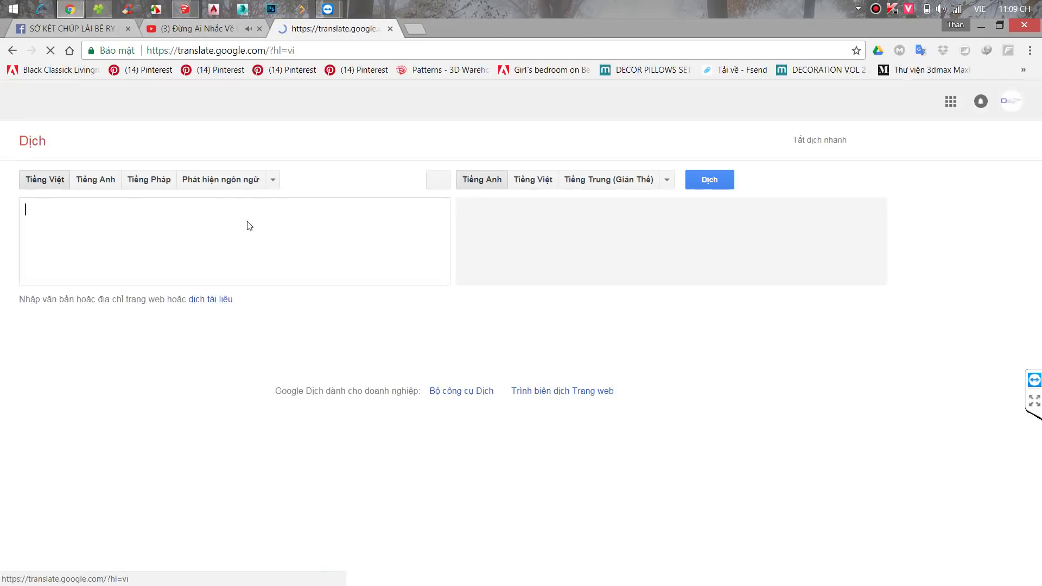
Type the caption's first line about a vray 3.6 interior tutorial into the source box.
click(69, 217)
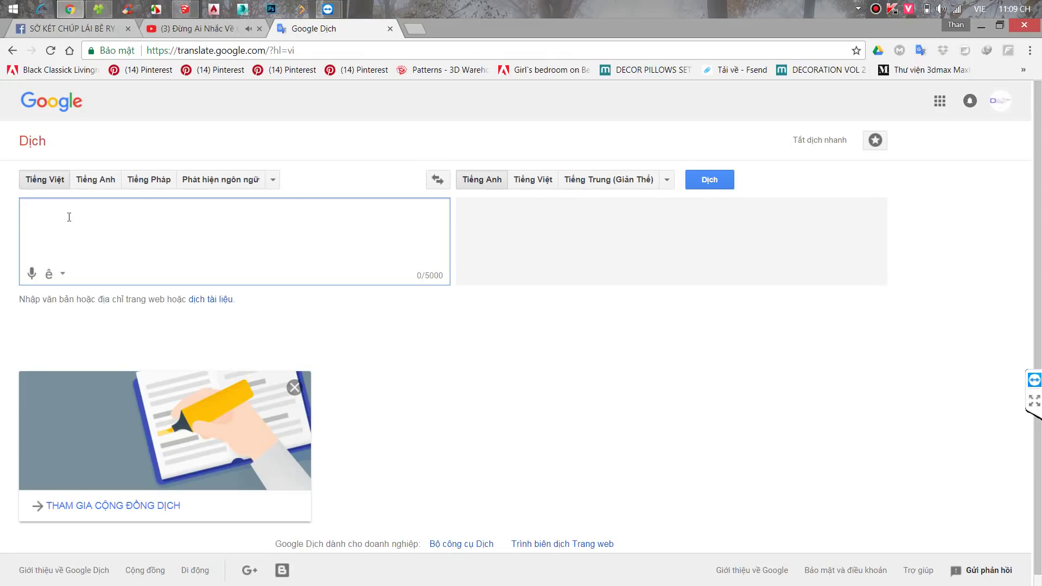
text(m)
text(ot t)
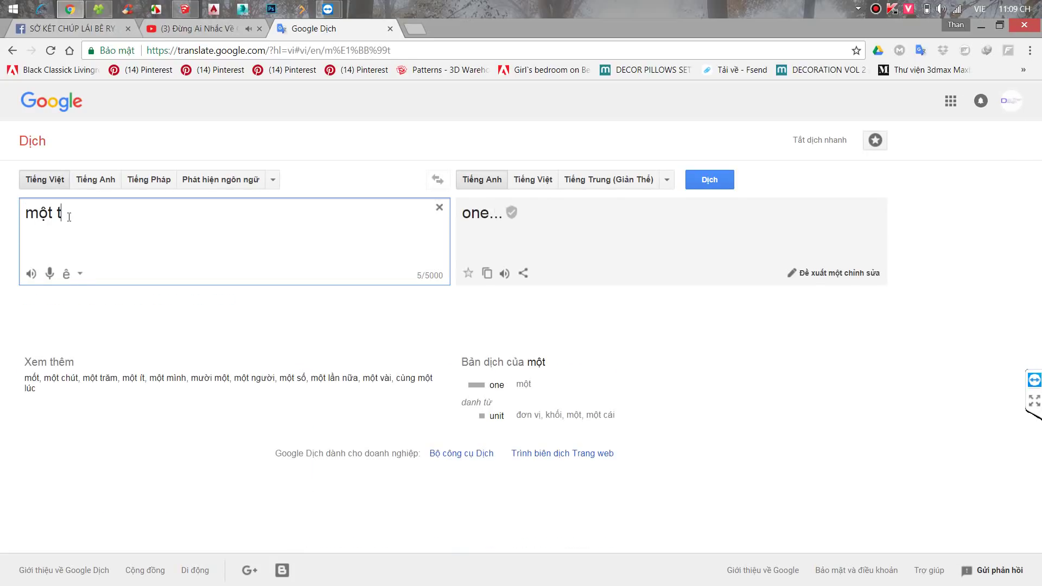
text(ujt)
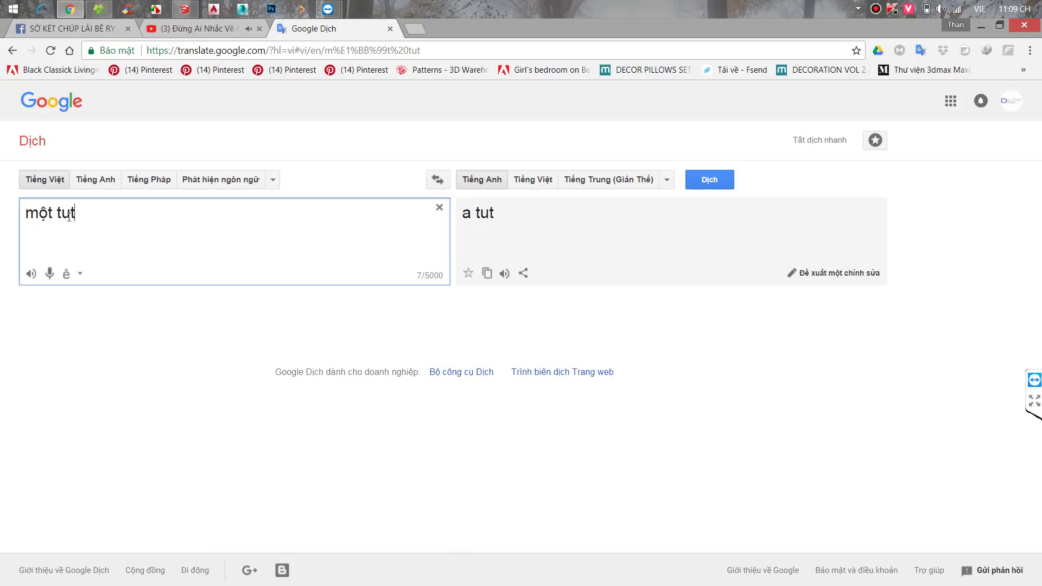
text(nho)
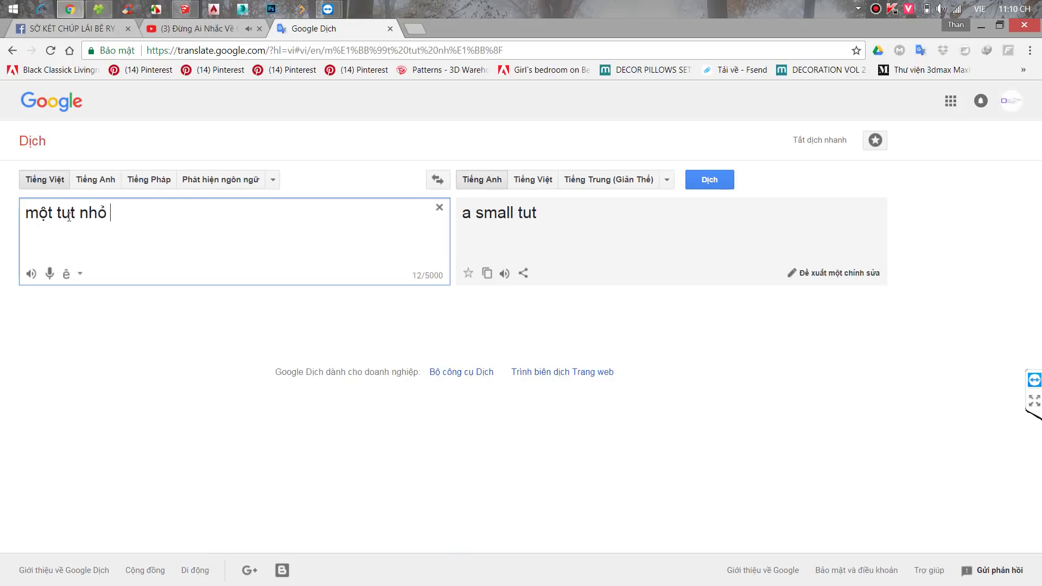
text( hươngs dẫ)
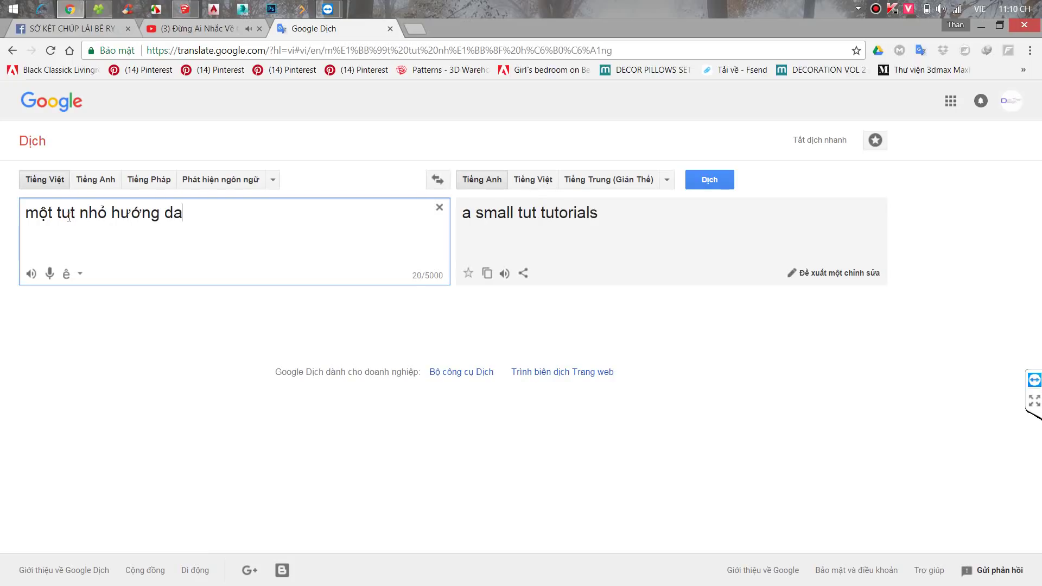
text(n)
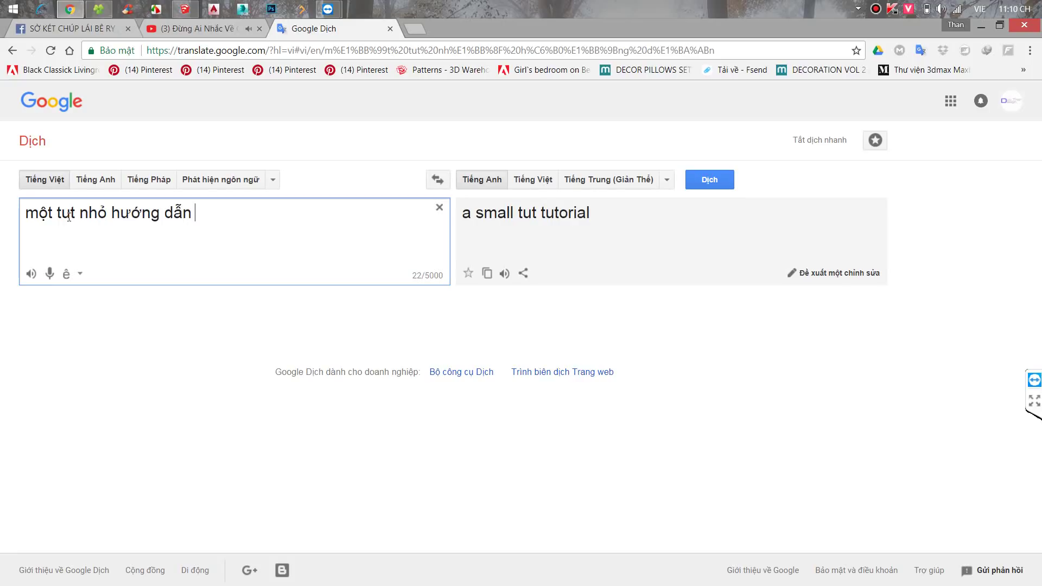
text(en nôi)
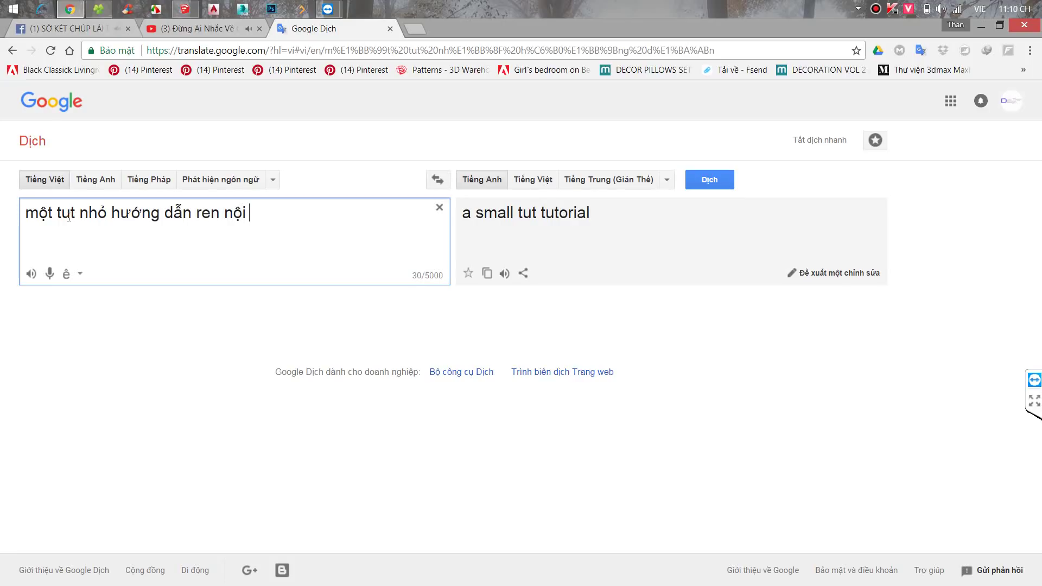
text( t)
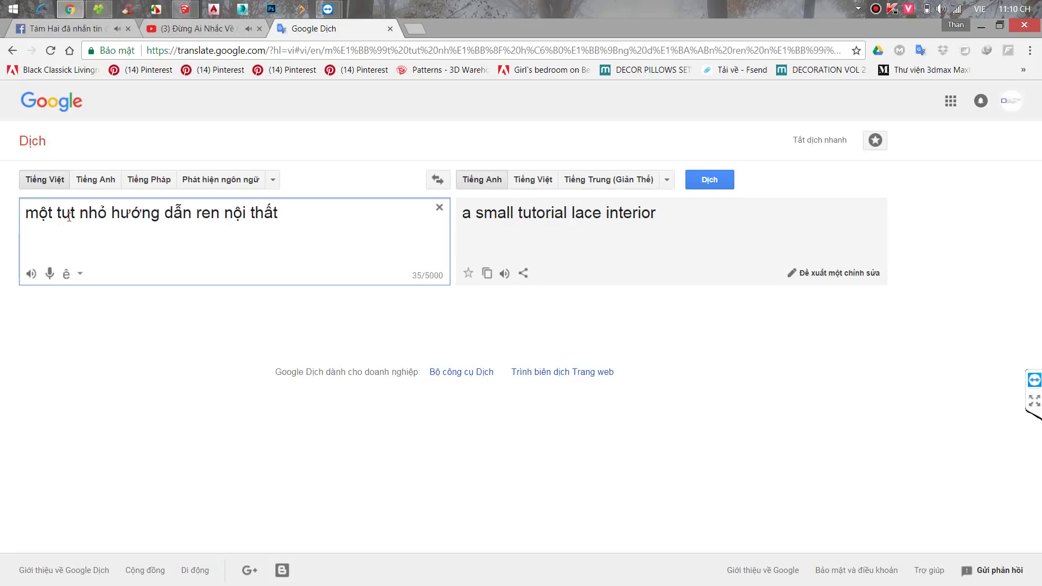
text(haất 3)
key(BackSpace)
text(vray 3)
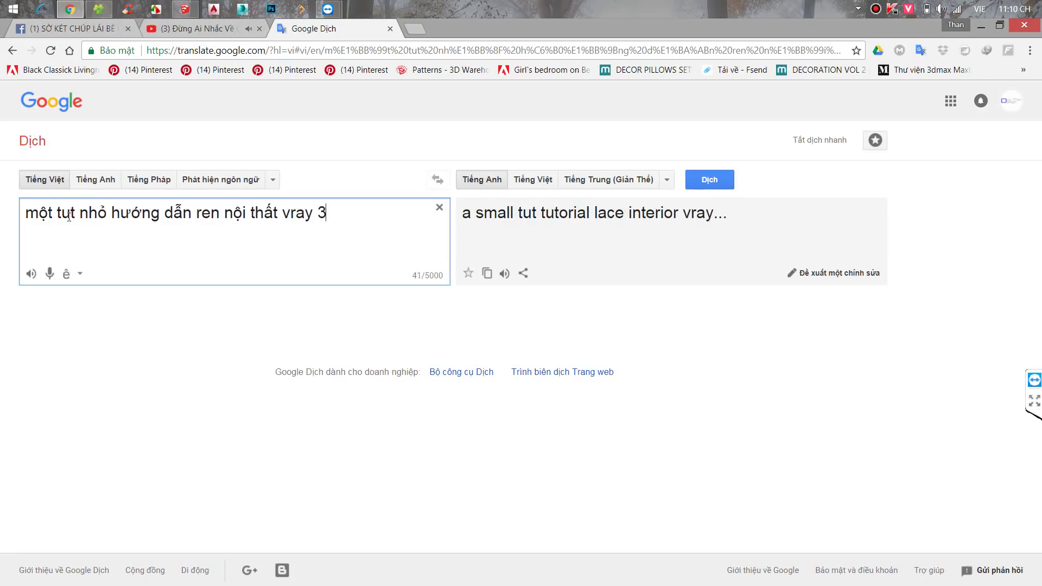
text(.6)
key(Return)
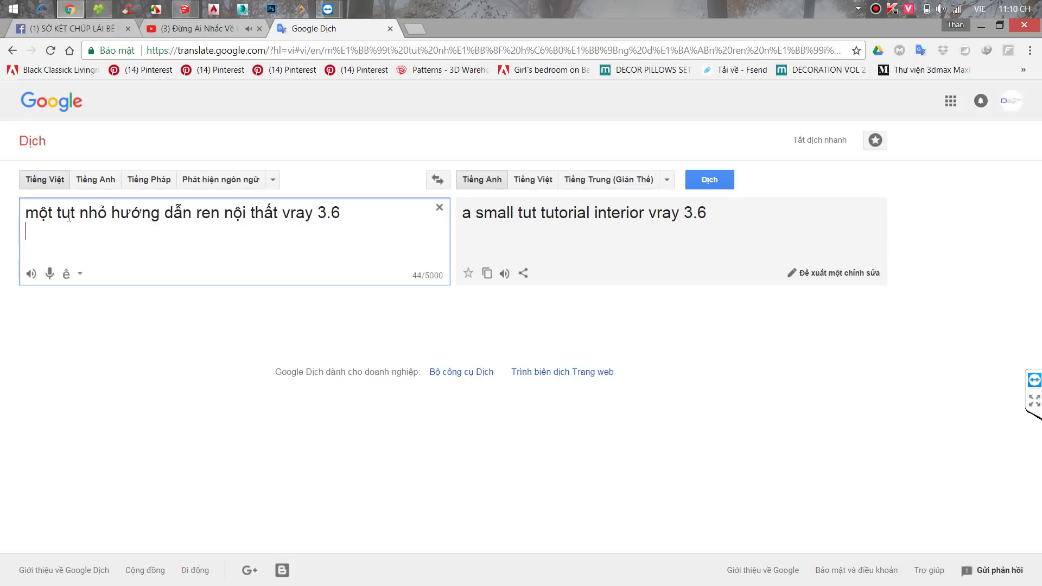
Add a second caption line saying the model comes from a newly finished lesson.
text(model )
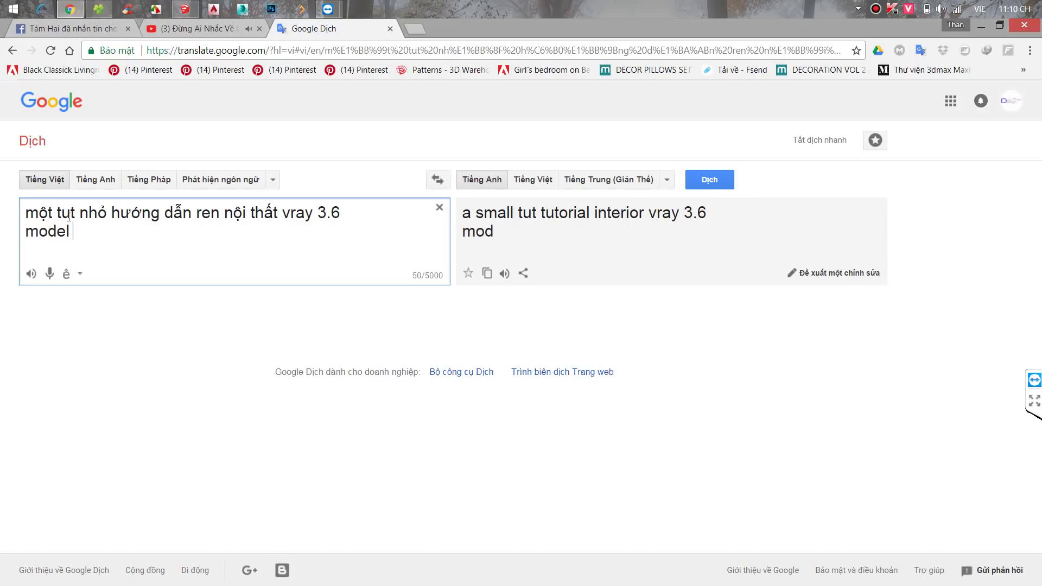
text(minh sư)
text(dung)
text(à bai)
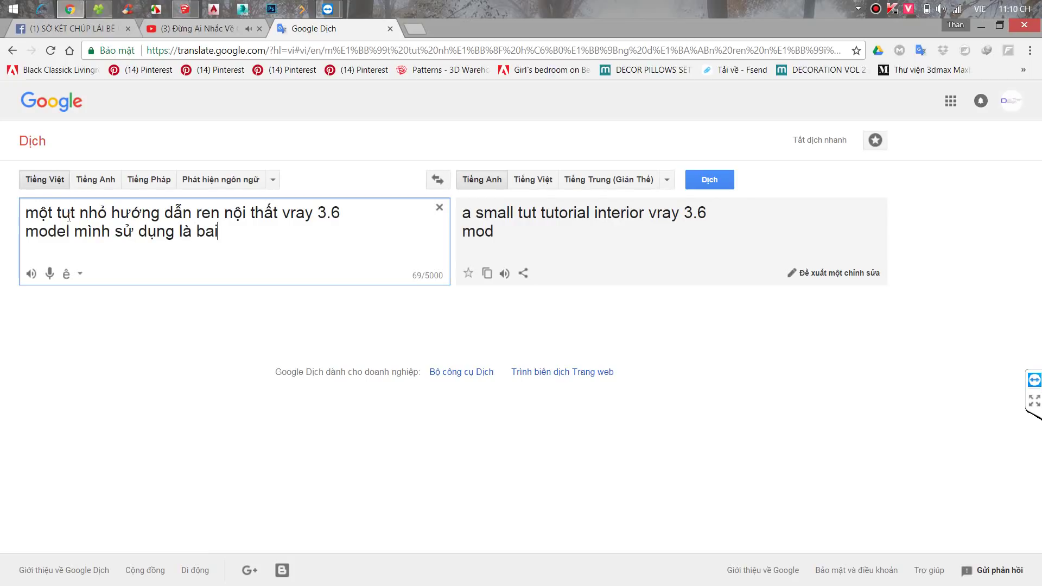
text( minh mơ)
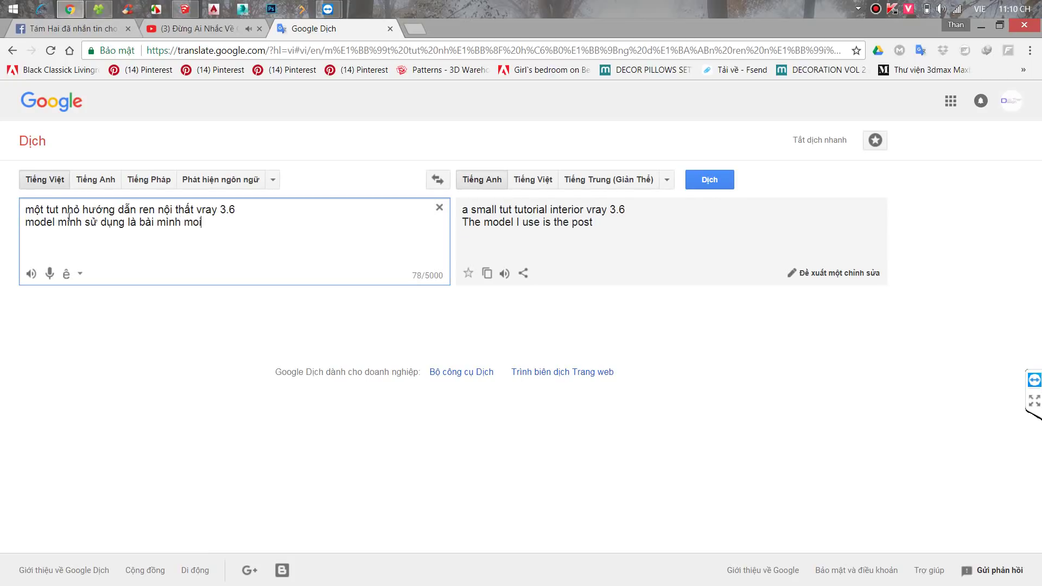
text(i shoanf thành)
key(BackSpace)
key(BackSpace)
key(BackSpace)
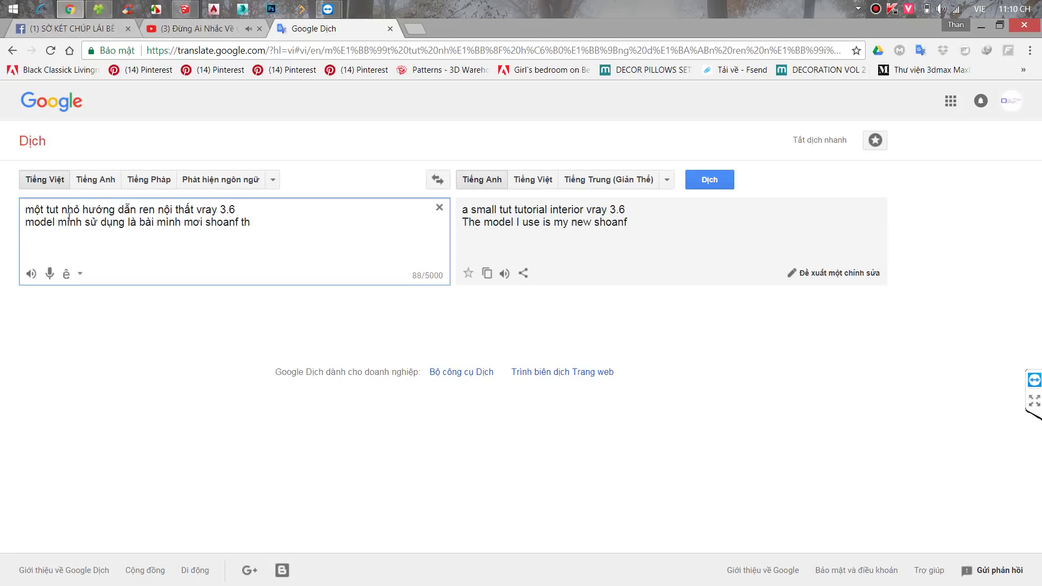
key(BackSpace)
key(BackSpace)
key(BackSpace)
key(BackSpace)
key(BackSpace)
key(BackSpace)
key(BackSpace)
key(BackSpace)
key(BackSpace)
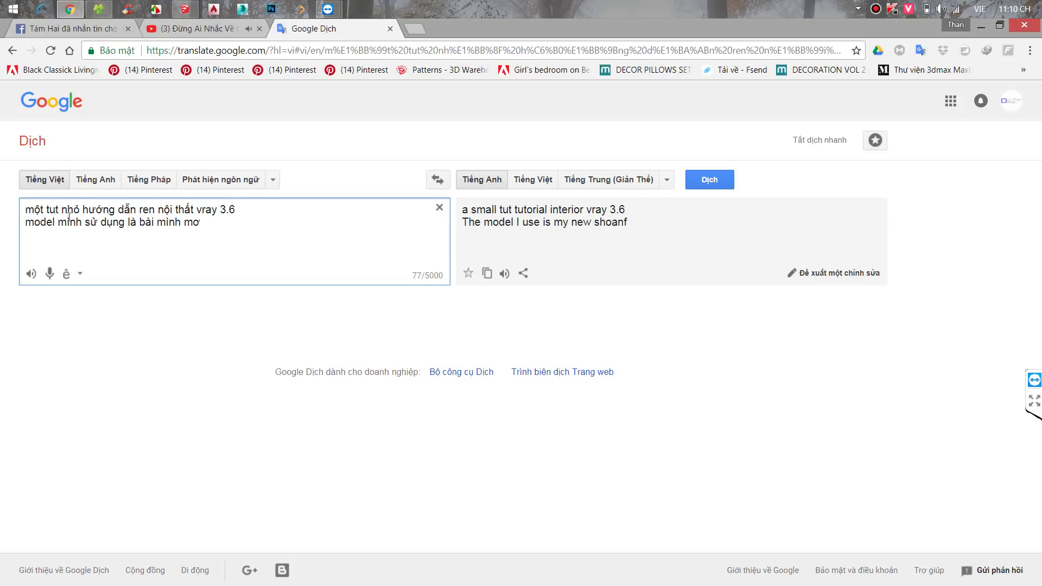
text(i)
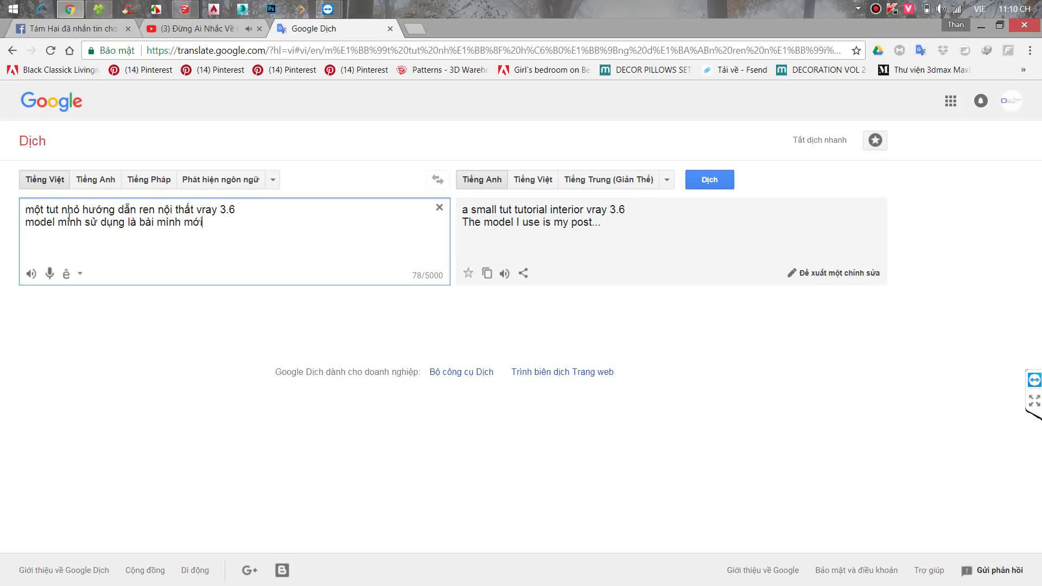
text(s hoàn than)
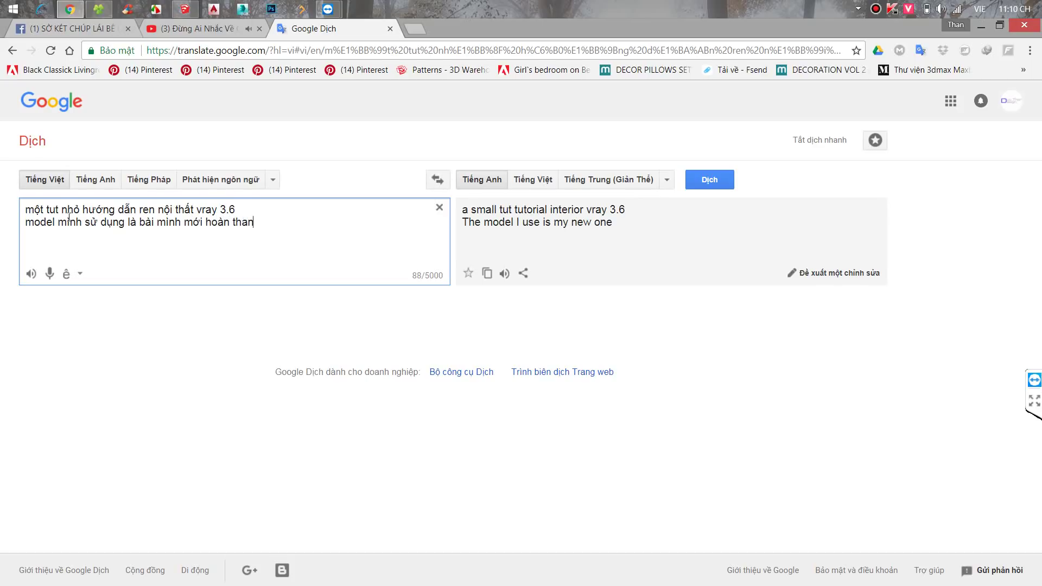
text(hf)
text( xong)
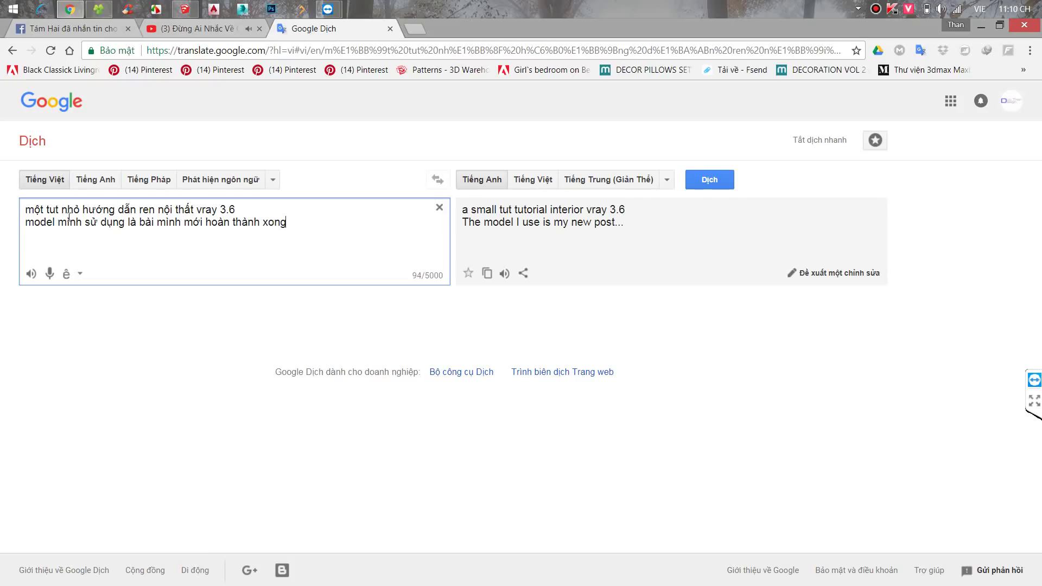
key(Return)
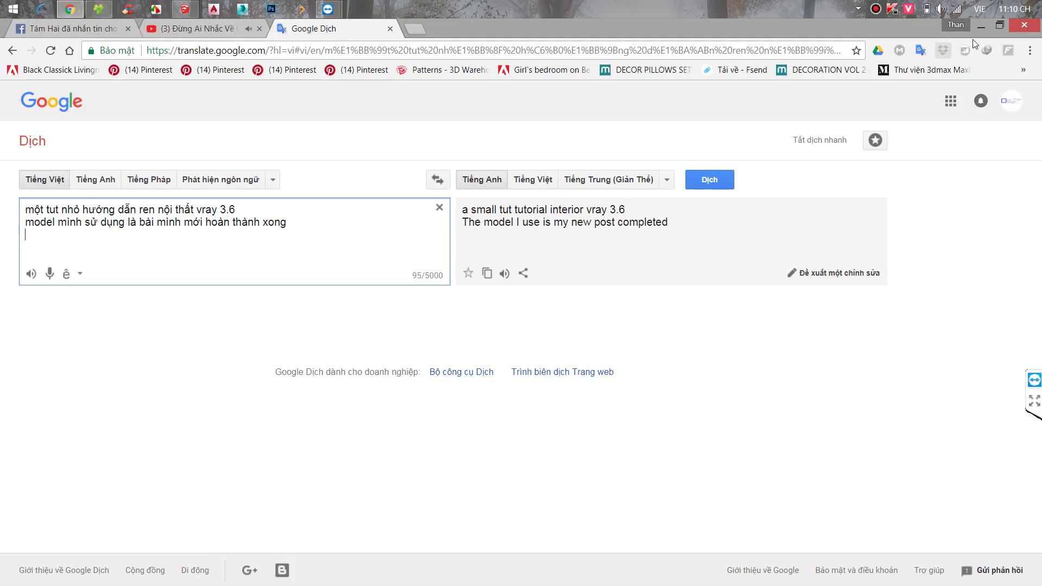
Minimize Chrome, refresh the desktop and bring the SketchUp model back up.
click(981, 25)
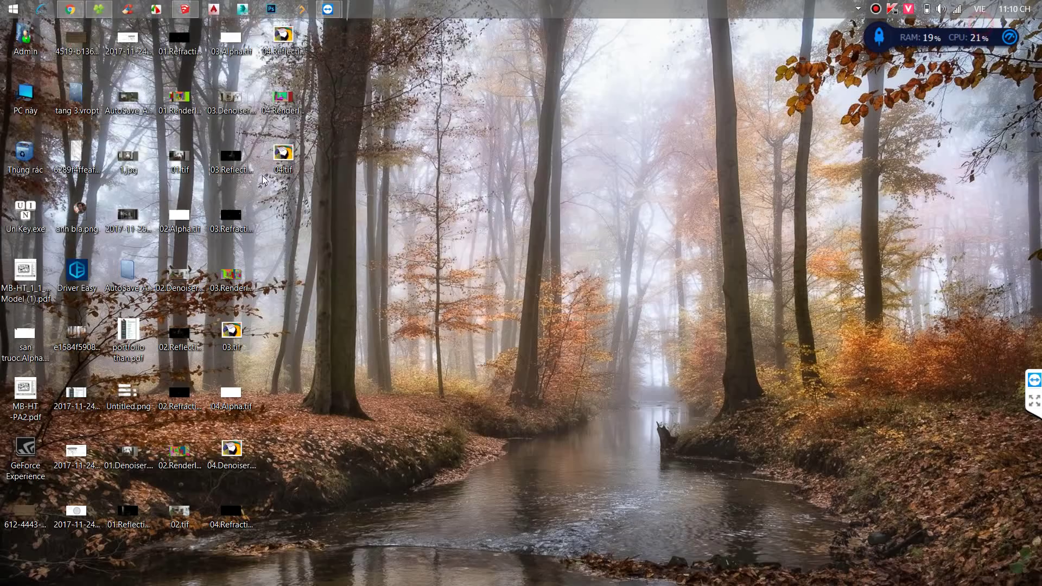
right_click(537, 146)
click(554, 196)
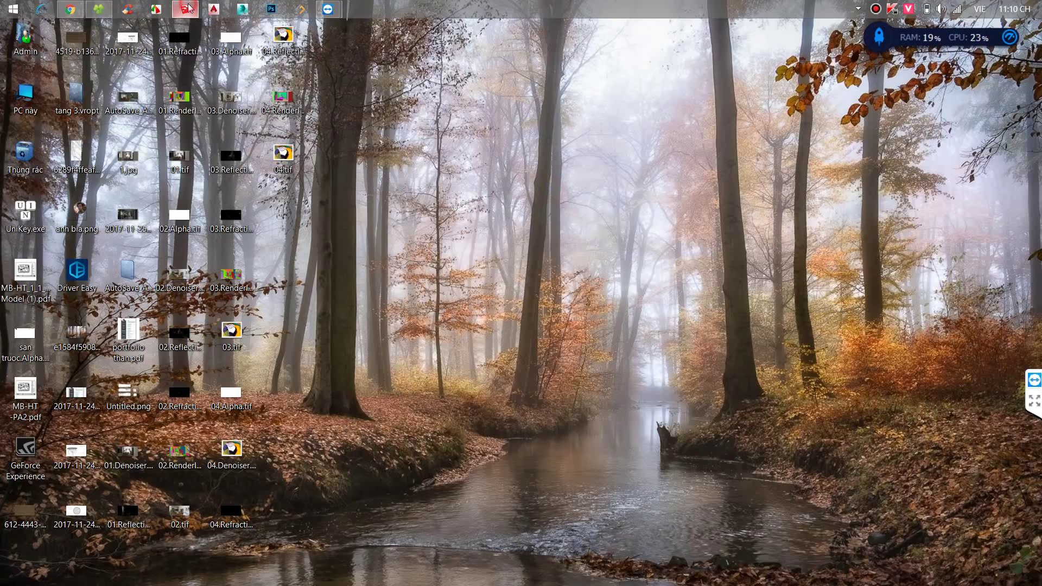
click(187, 9)
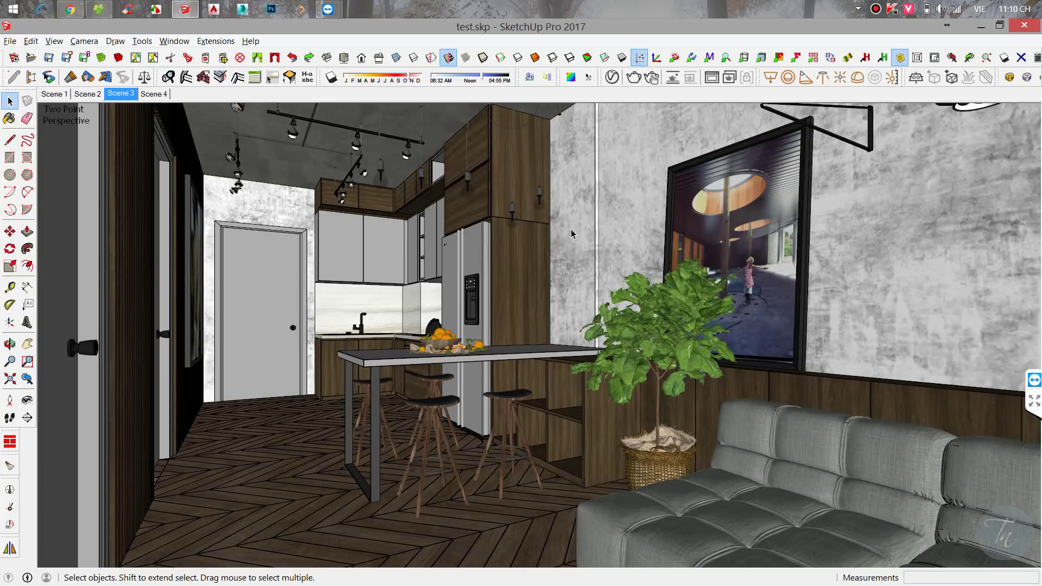
Step from Scene 2 to the Scene 1 kitchen view and delete the ceiling soffit group.
click(90, 96)
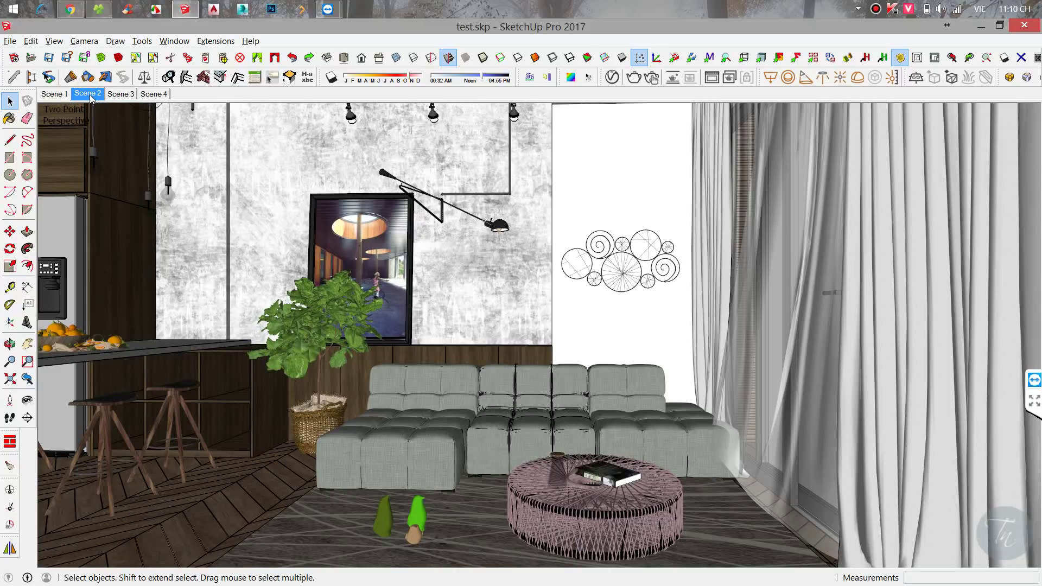
click(53, 96)
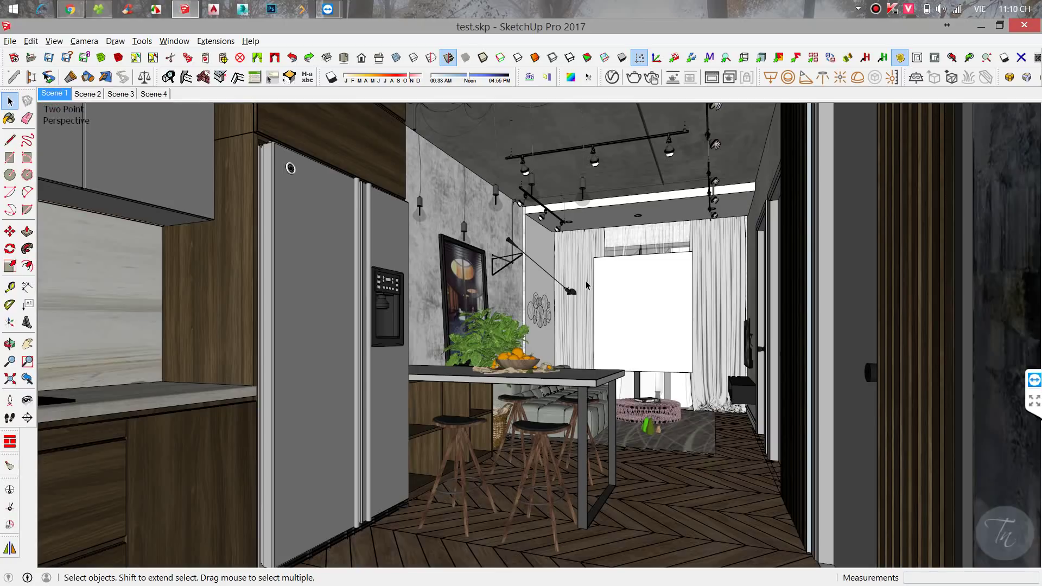
click(566, 136)
key(Delete)
Erase the upper-left and lower-right inner edges inside the large wall panel group.
middle_drag(643, 218, 416, 293)
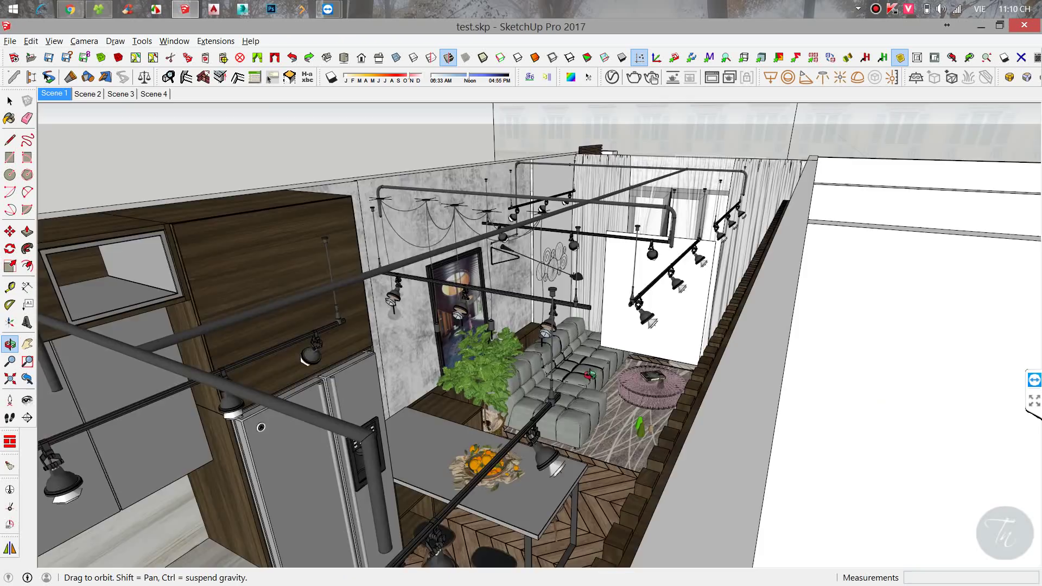
scroll(406, 289, down, 3)
scroll(406, 289, down, 2)
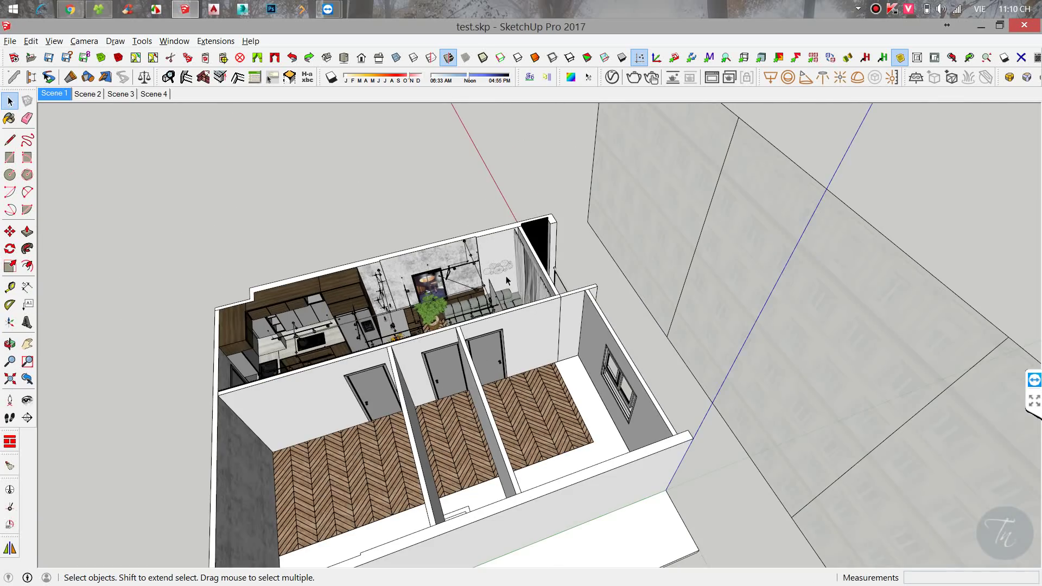
shift+middle_drag(507, 282, 585, 217)
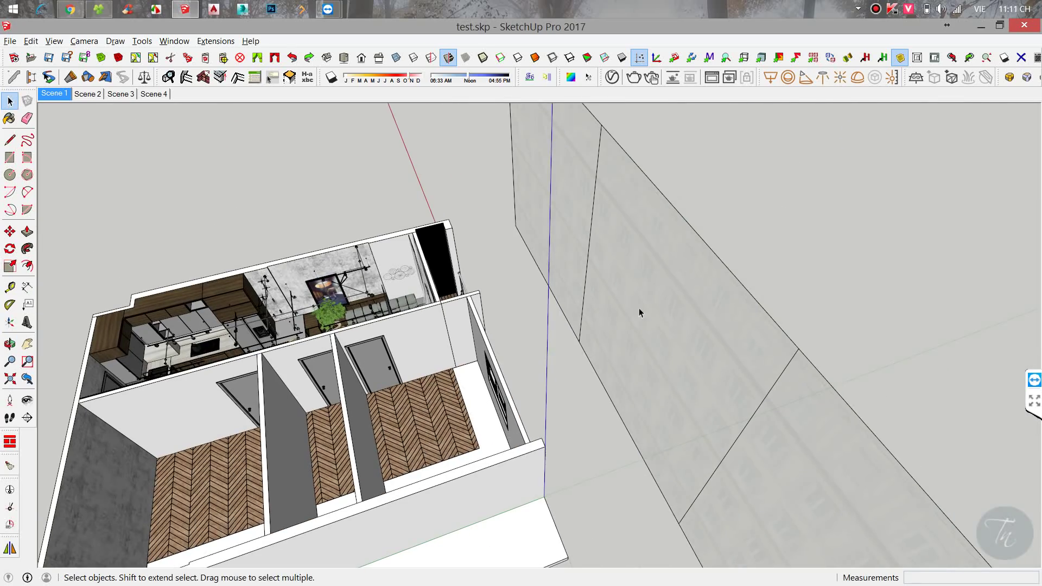
click(598, 245)
double_click(590, 237)
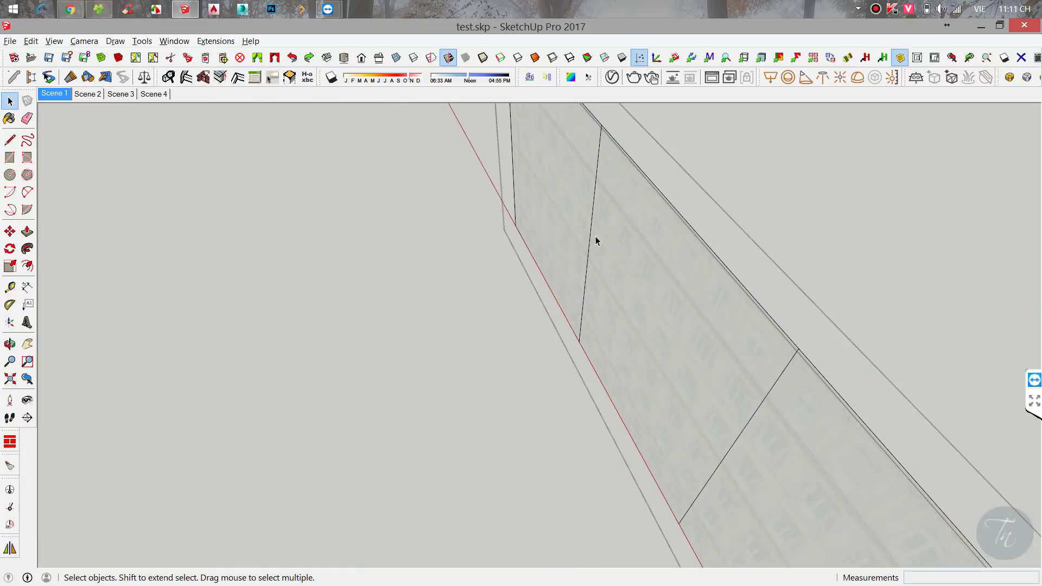
key(e)
click(591, 233)
click(761, 405)
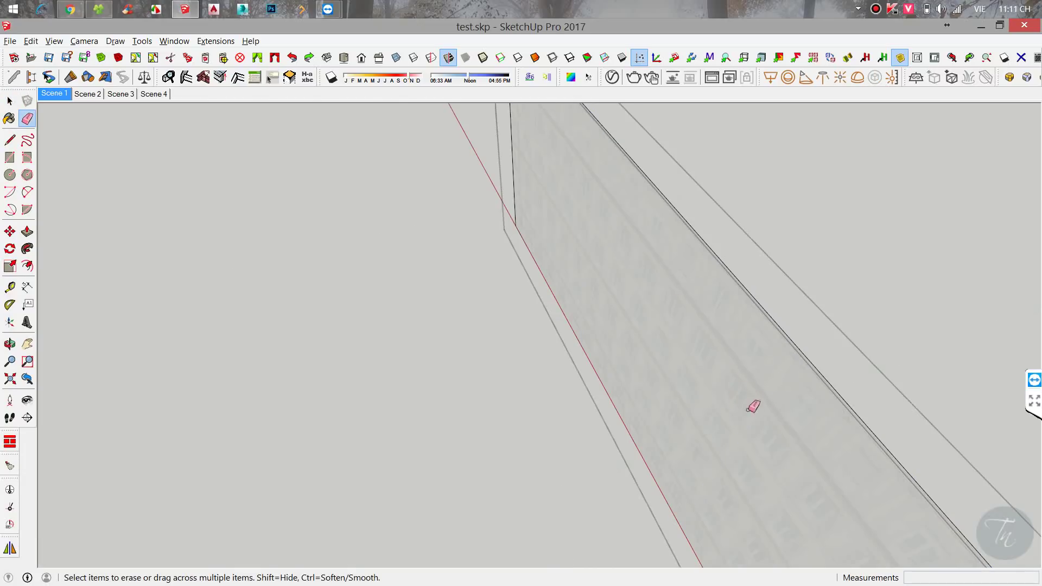
key(space)
key(Escape)
Select the balcony door light and show its V-Ray Asset Editor settings.
key(h)
middle_drag(631, 346, 586, 236)
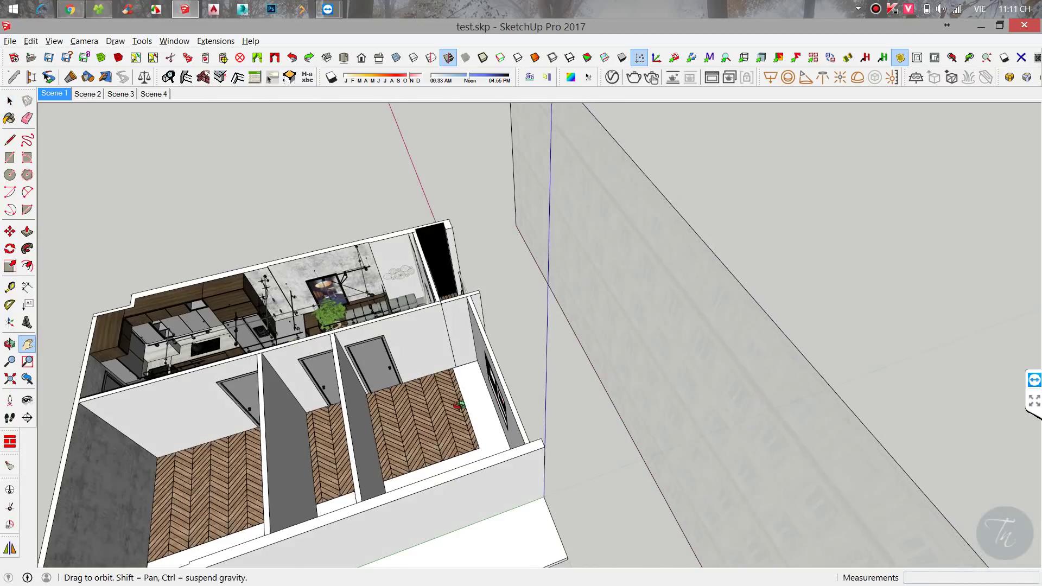
scroll(543, 255, up, 2)
scroll(543, 255, up, 3)
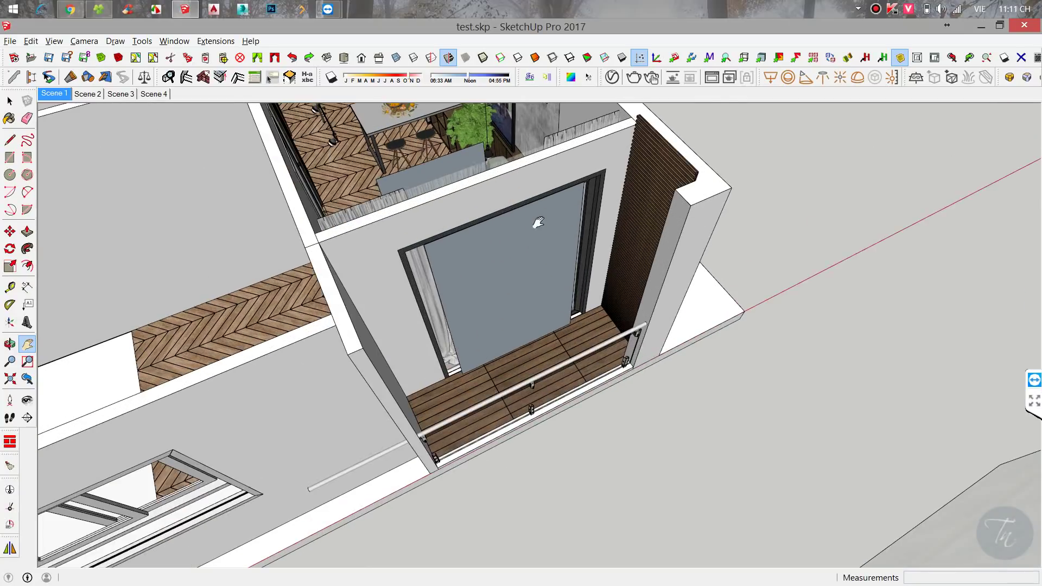
scroll(521, 260, up, 3)
key(space)
click(490, 283)
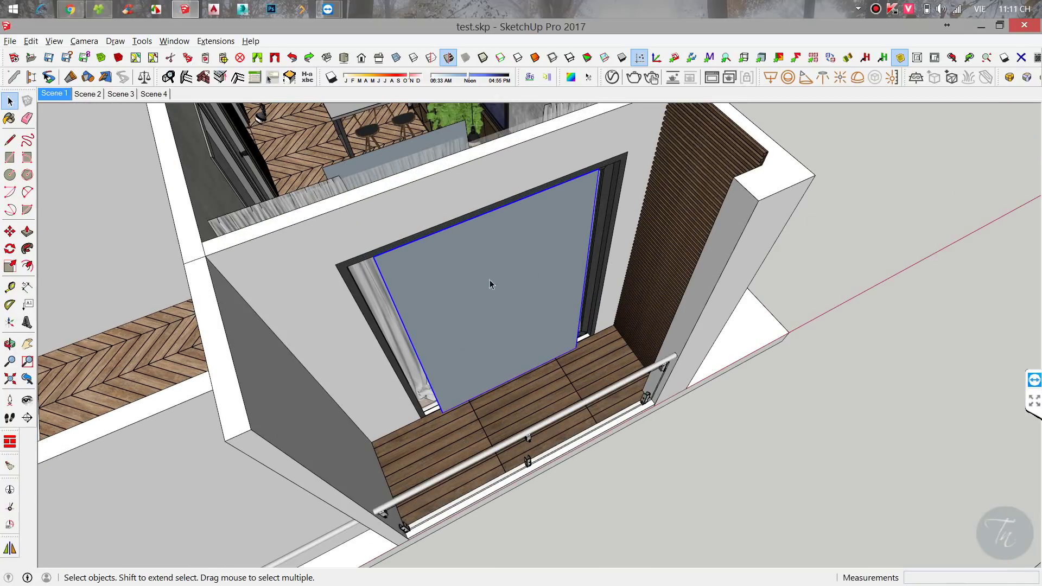
click(612, 77)
drag(613, 132, 822, 176)
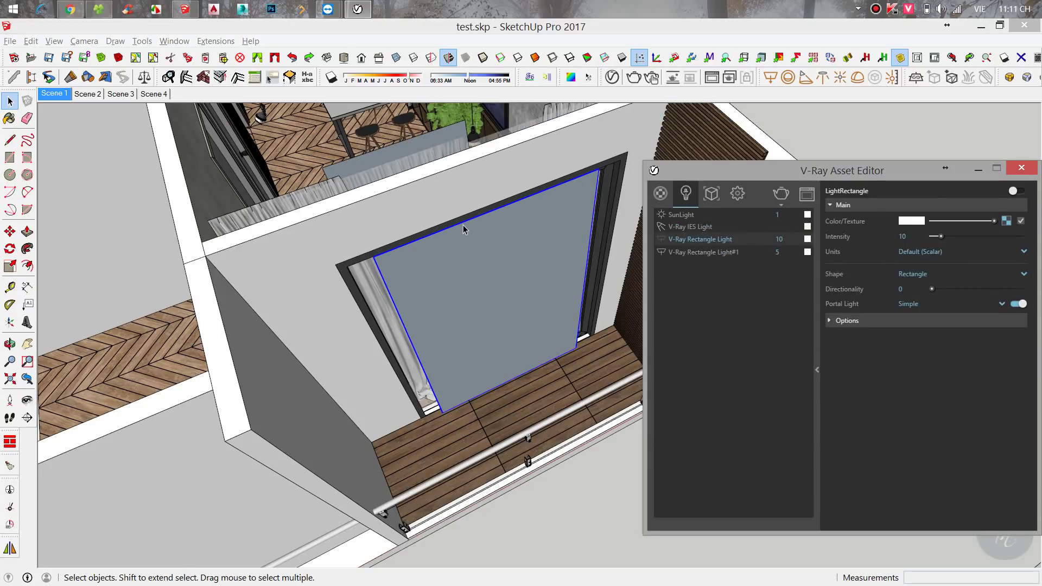
shift+middle_drag(467, 212, 363, 305)
click(363, 326)
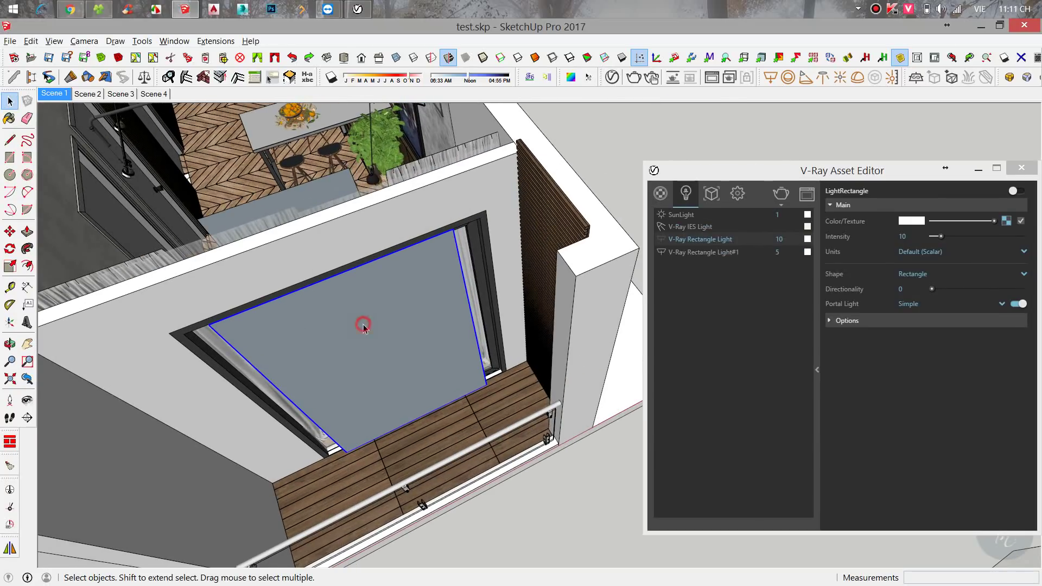
drag(722, 172, 584, 135)
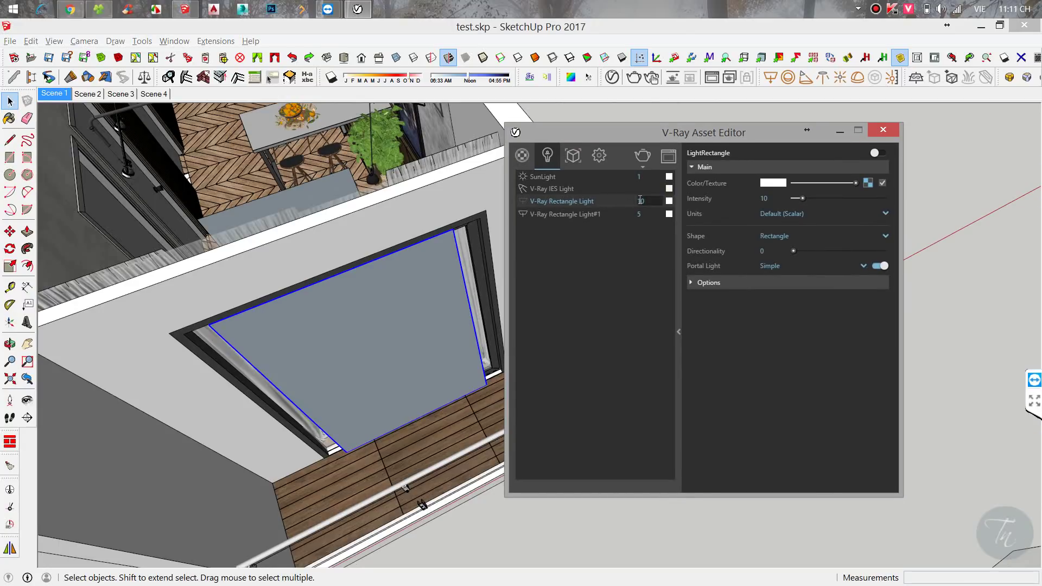
click(636, 300)
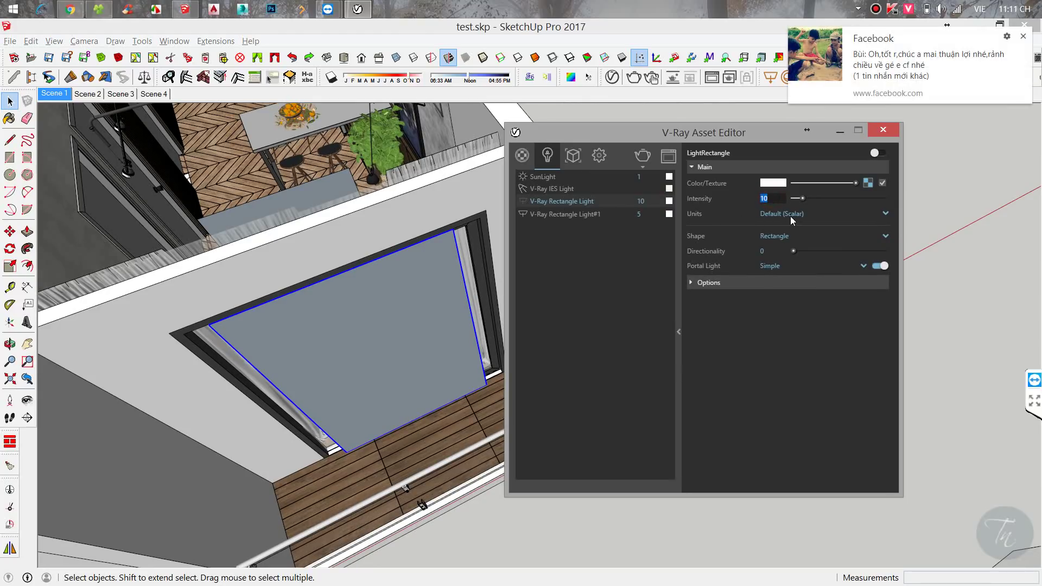
click(863, 264)
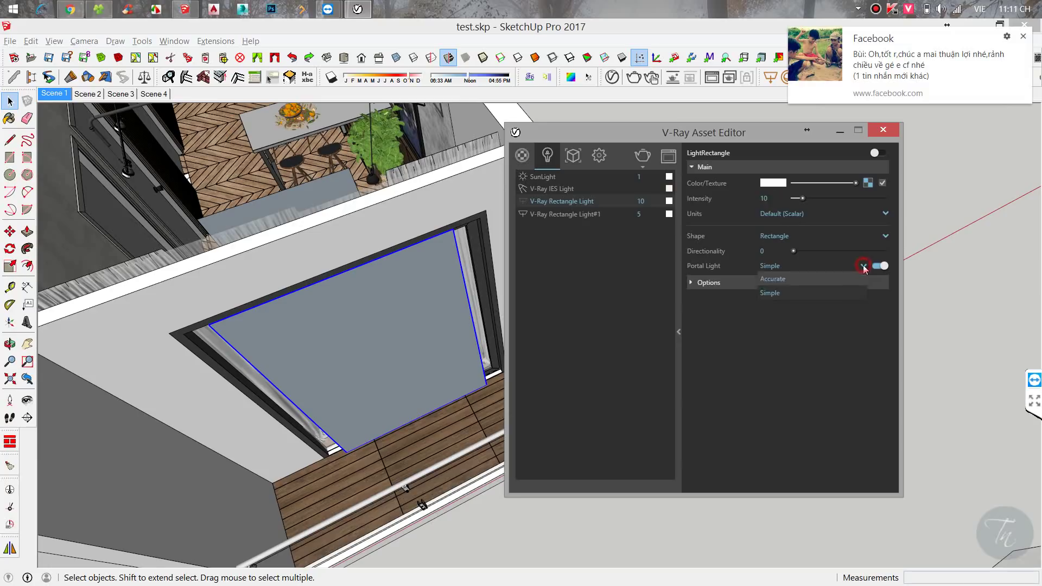
click(771, 293)
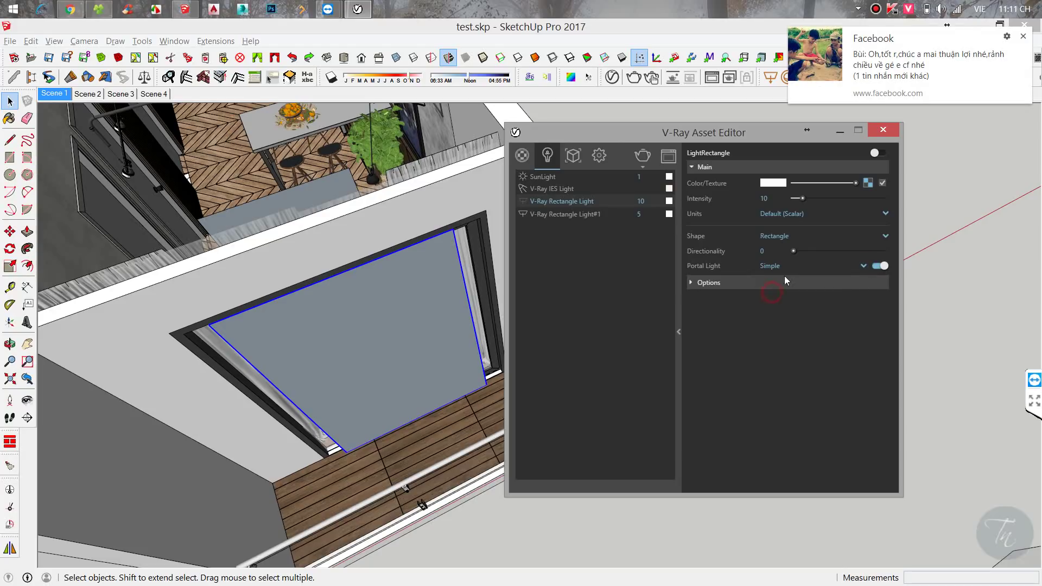
click(867, 184)
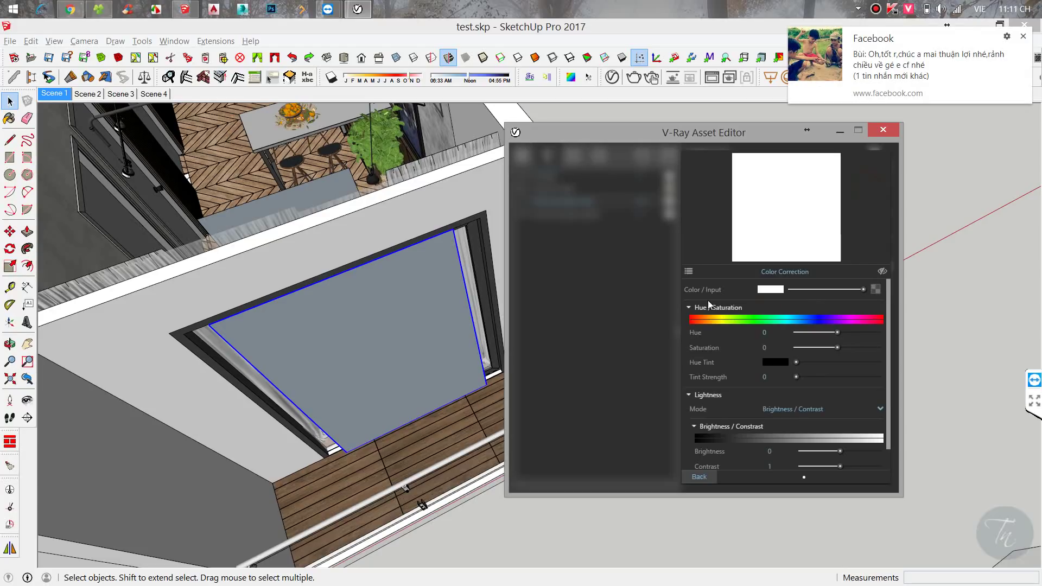
click(691, 270)
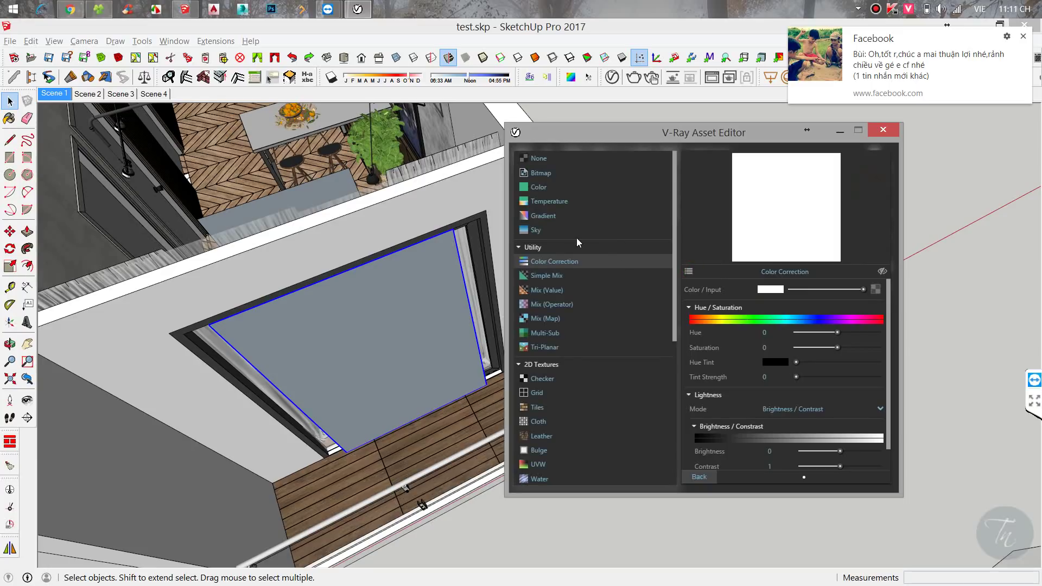
click(550, 265)
click(689, 479)
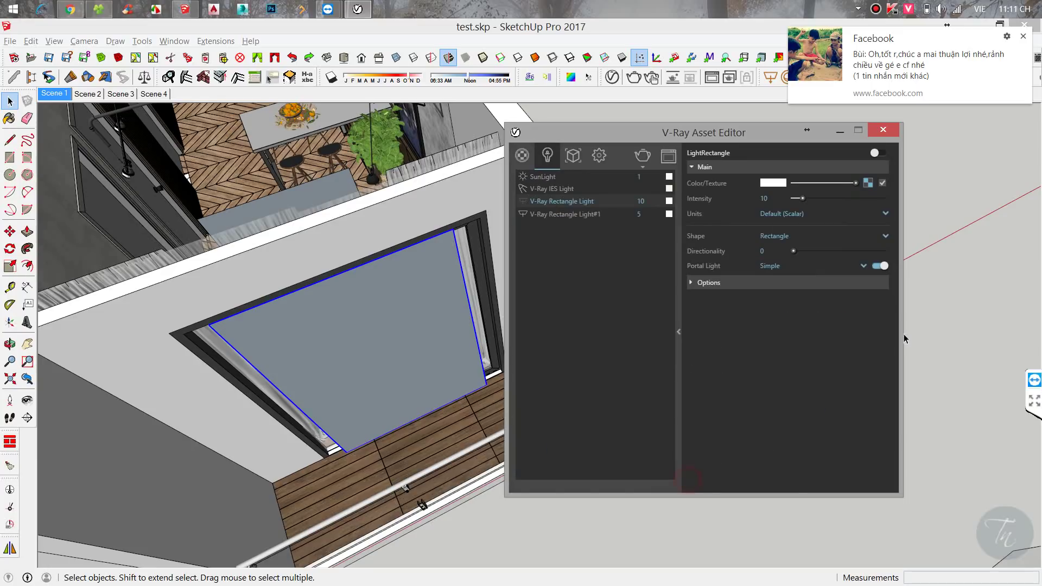
click(867, 183)
drag(888, 319, 892, 377)
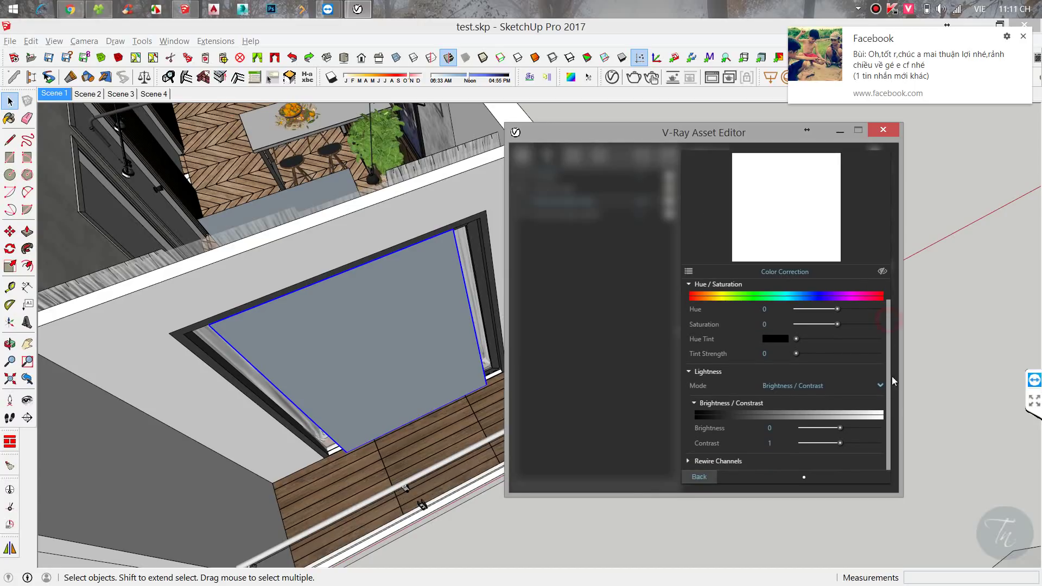
click(700, 478)
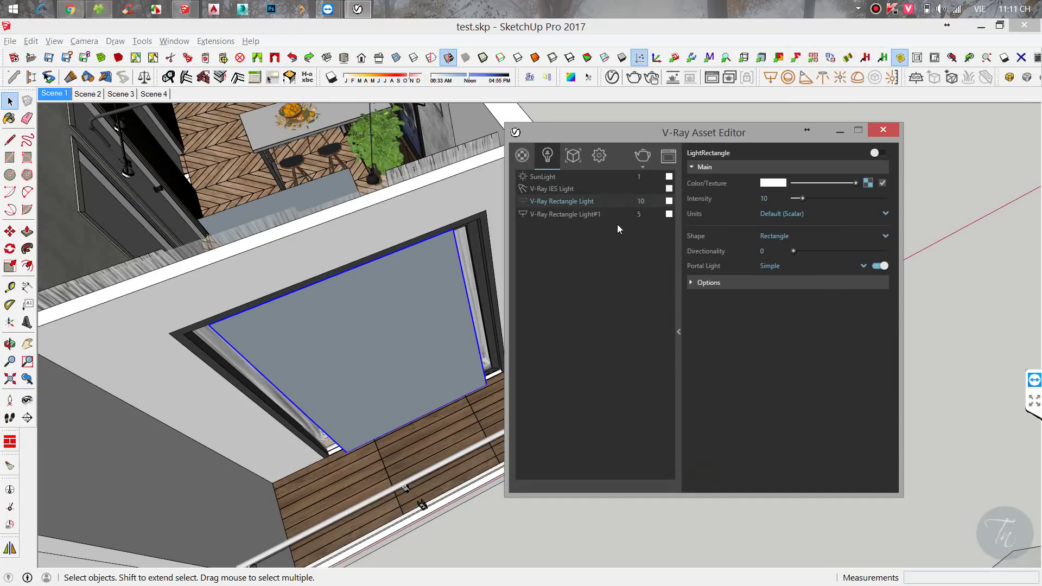
Navigate to the living room and select the rectangle light above the sofa.
drag(706, 142, 813, 182)
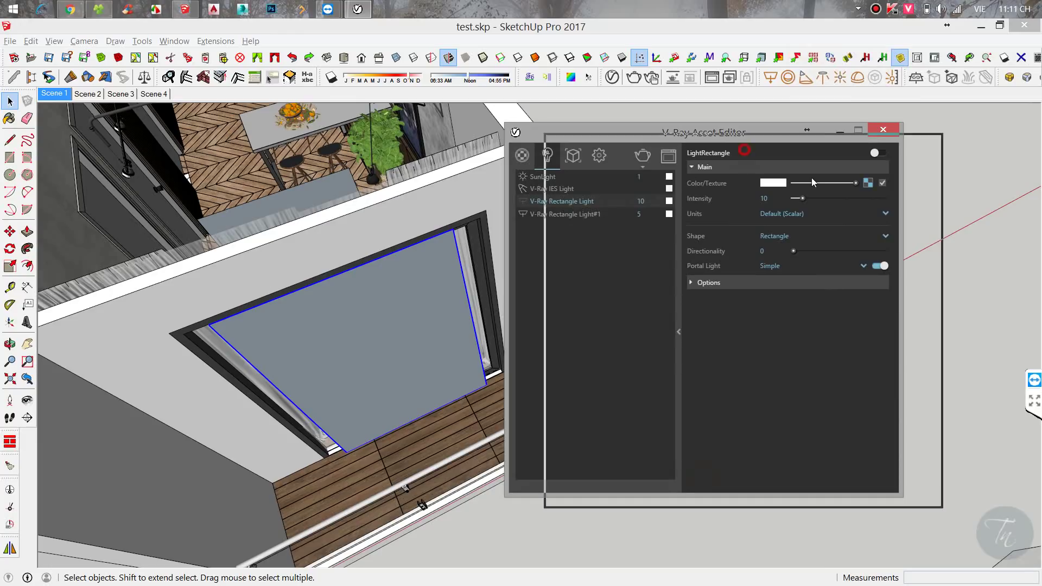
mouse_move(728, 345)
middle_down()
mouse_move(883, 380)
mouse_move(148, 320)
middle_up()
key(h)
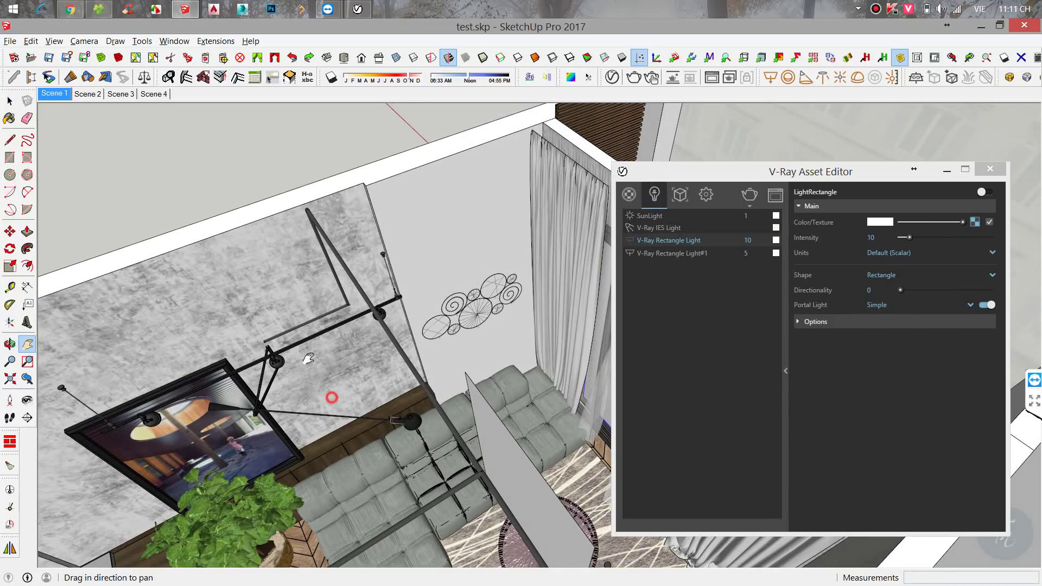
drag(318, 301, 236, 257)
middle_drag(236, 257, 459, 385)
key(space)
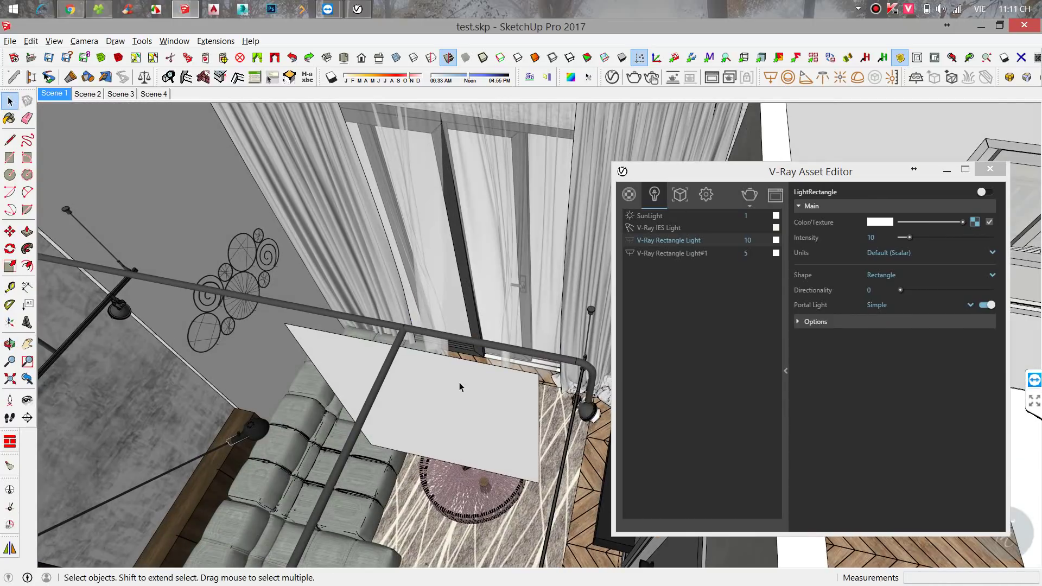
click(459, 386)
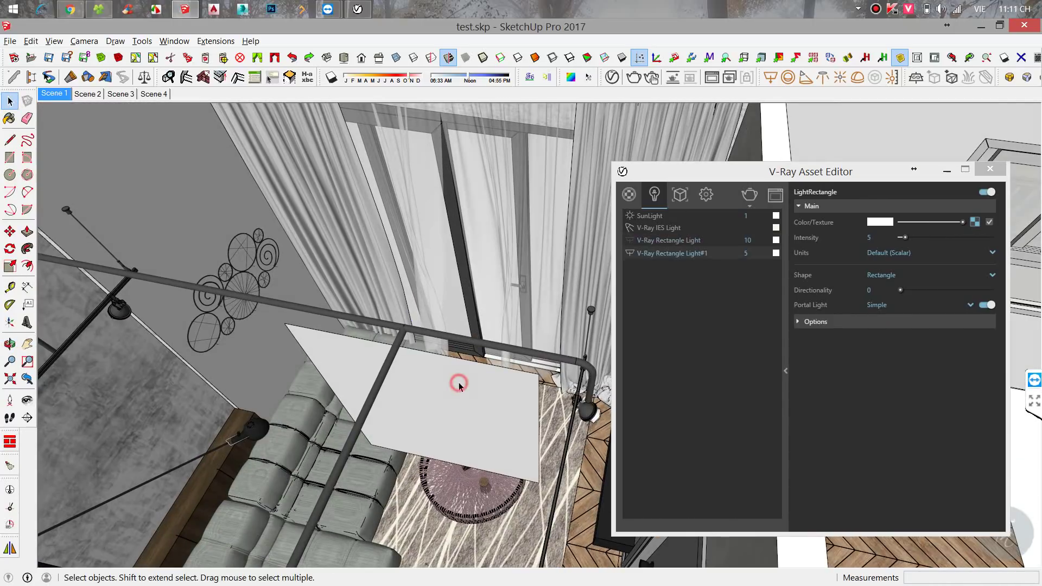
Check V-Ray Rectangle Light#1's intensity of 5 and colour texture, then minimize the Asset Editor.
click(882, 237)
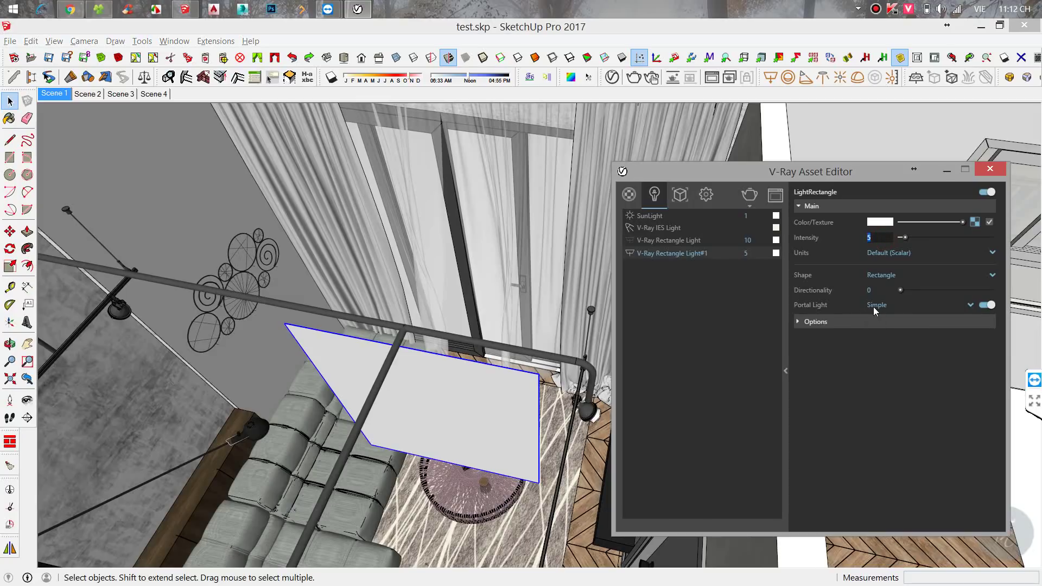
click(974, 223)
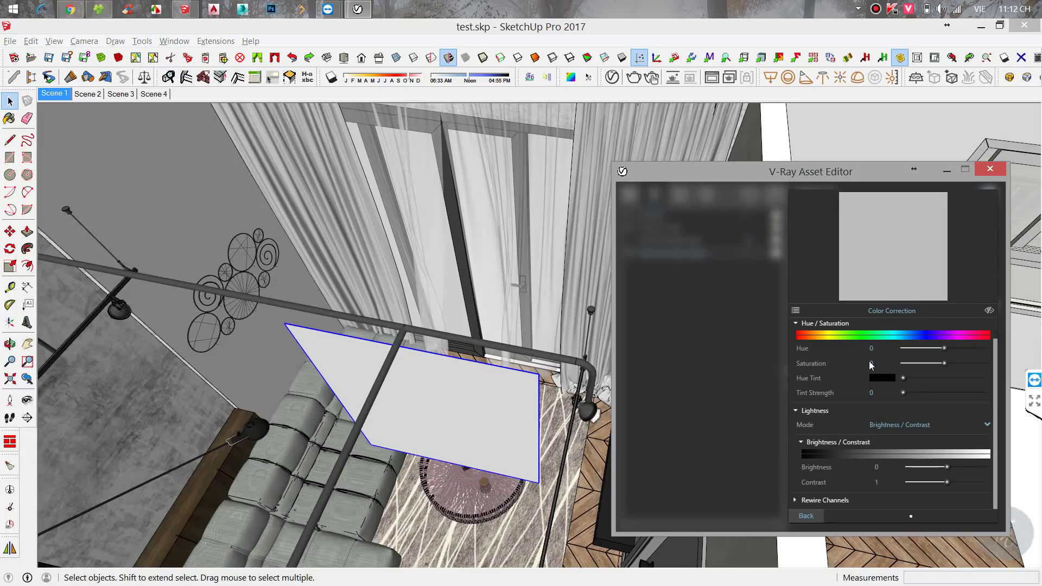
click(805, 516)
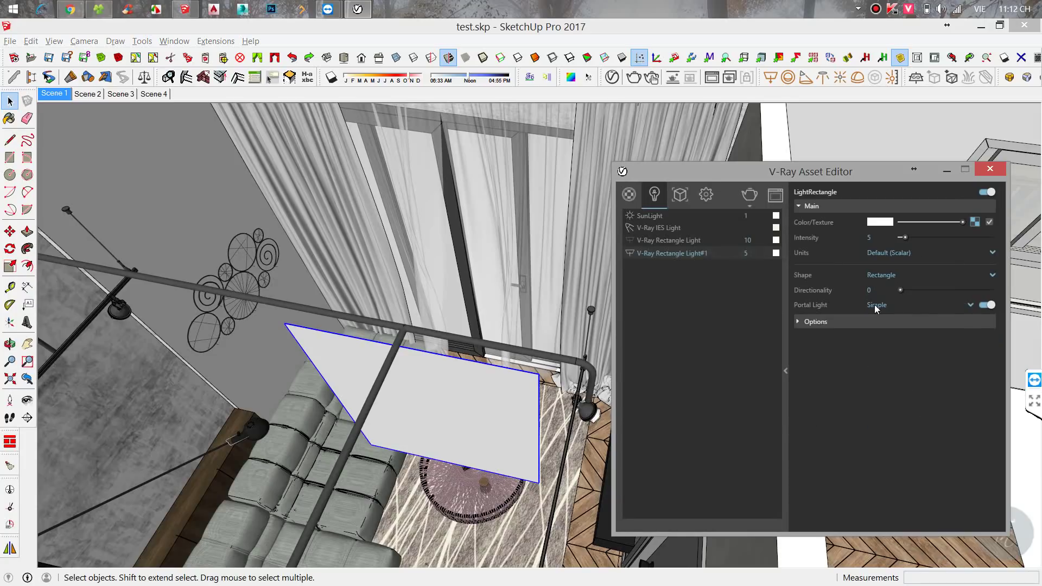
click(947, 171)
Select the lamp track above the dining table and reopen the V-Ray Asset Editor.
key(h)
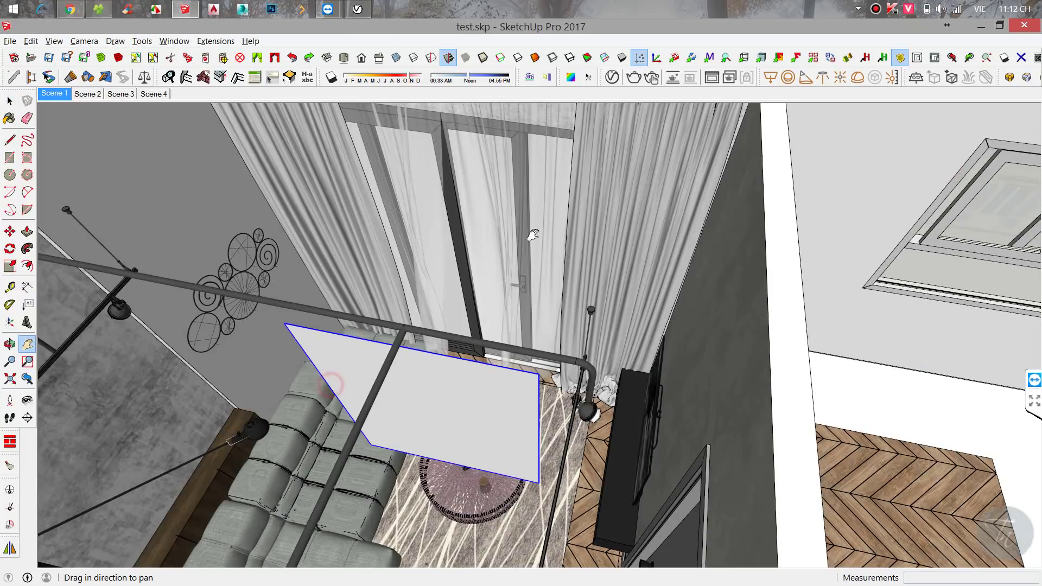
drag(534, 233, 470, 185)
scroll(470, 184, down, 4)
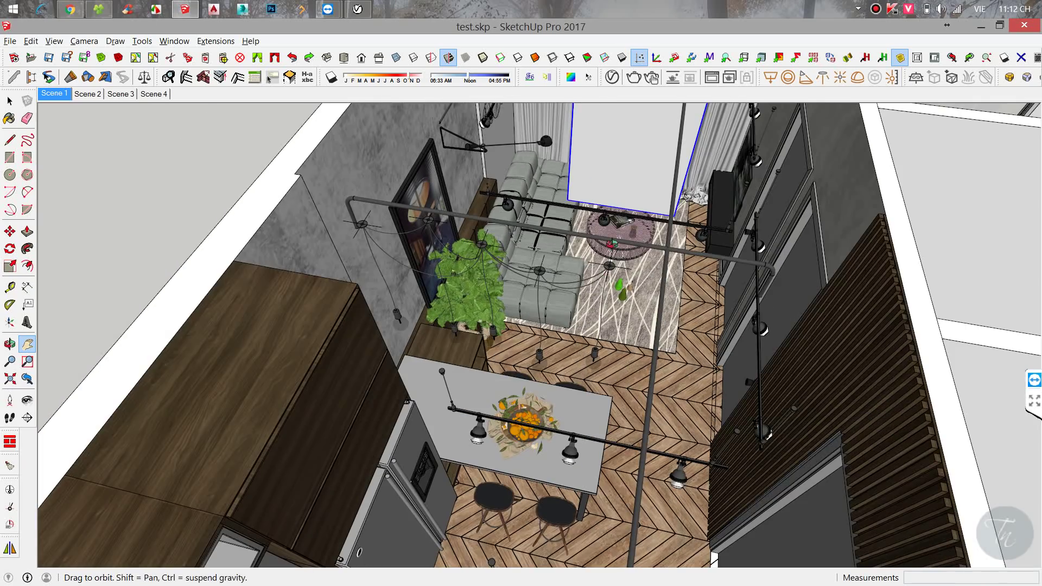
middle_drag(470, 185, 764, 385)
scroll(765, 384, up, 2)
scroll(588, 412, up, 3)
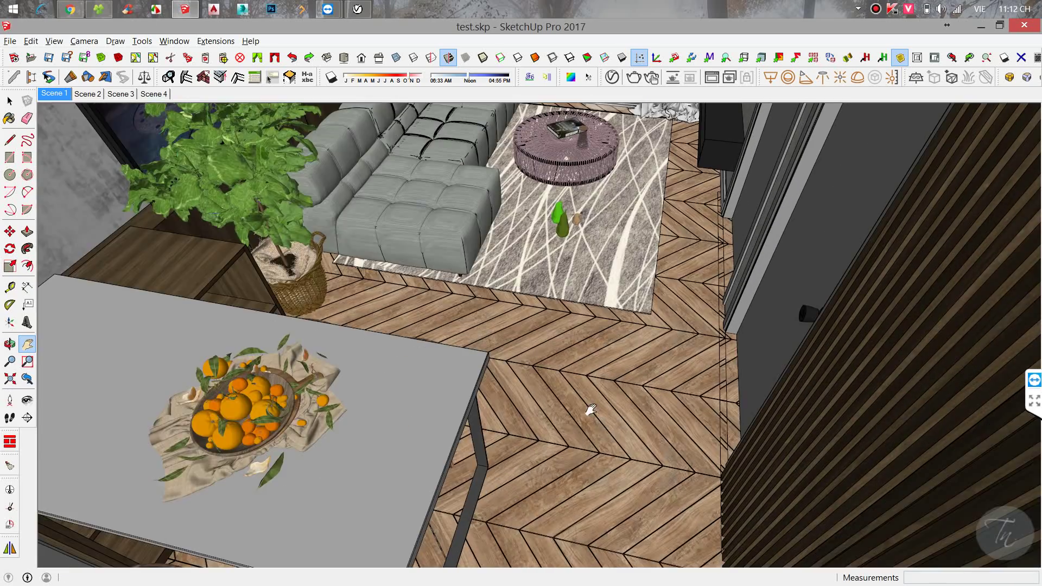
scroll(623, 389, down, 1)
middle_drag(623, 389, 602, 372)
key(space)
click(500, 392)
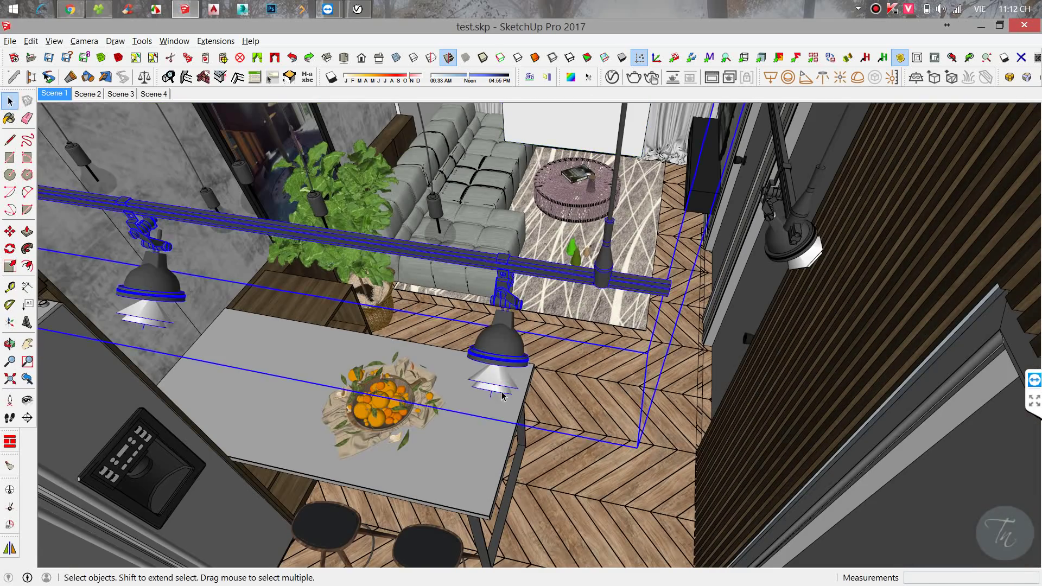
click(612, 77)
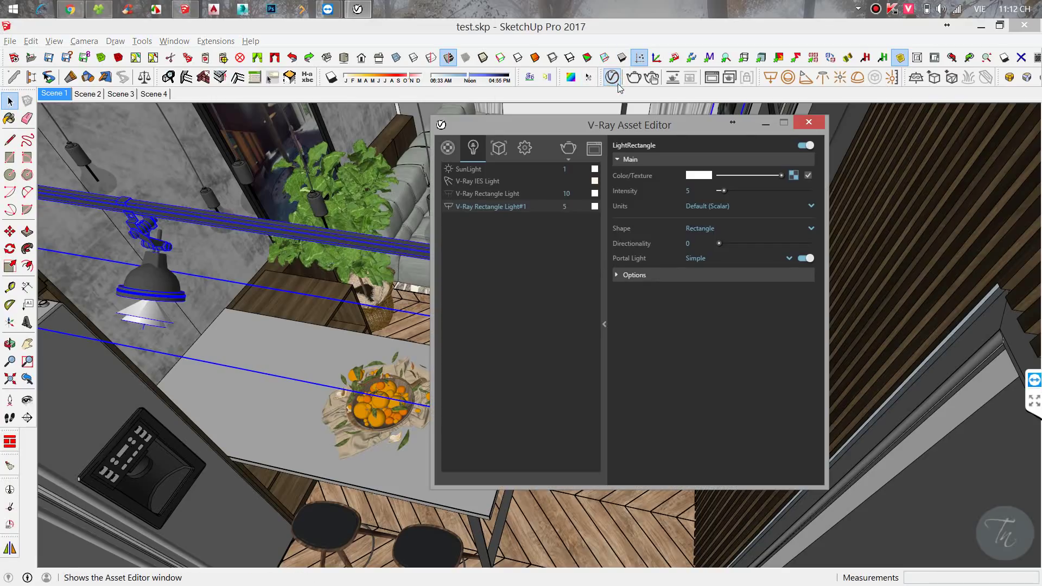
Review the V-Ray IES Light: intensity 200, shape kept at From IES File.
click(478, 183)
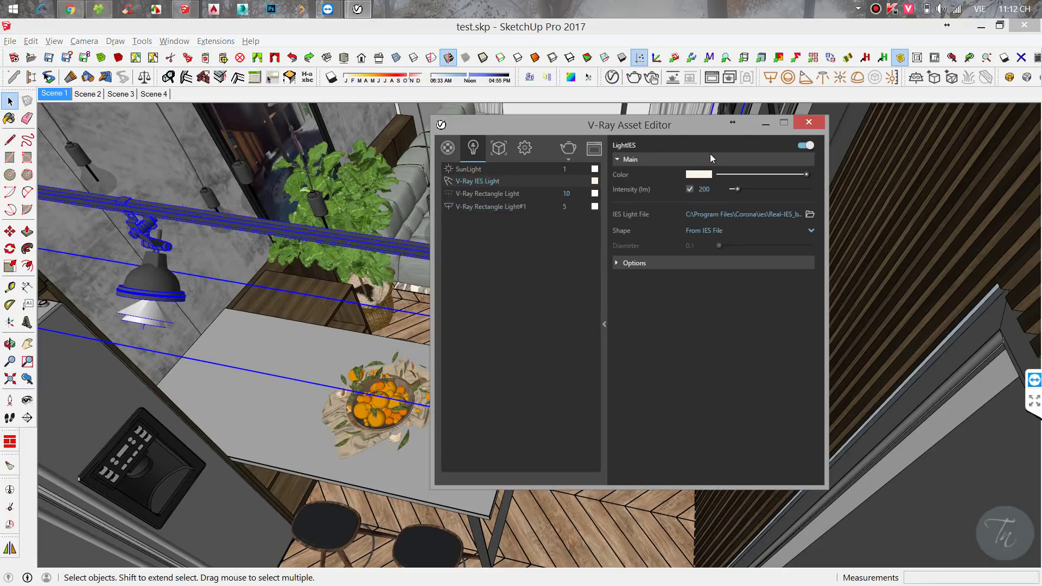
double_click(704, 189)
click(812, 234)
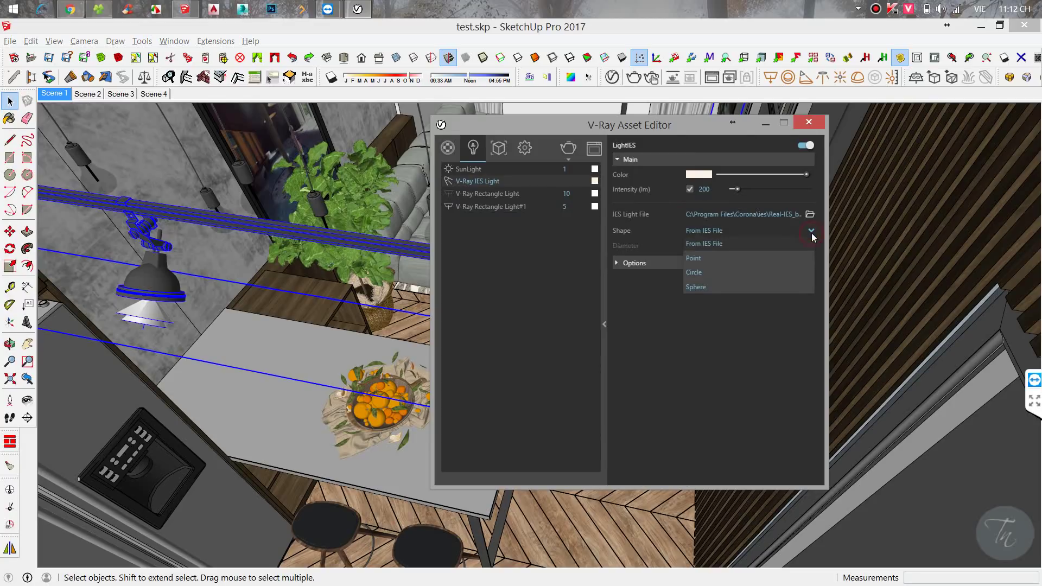
click(706, 245)
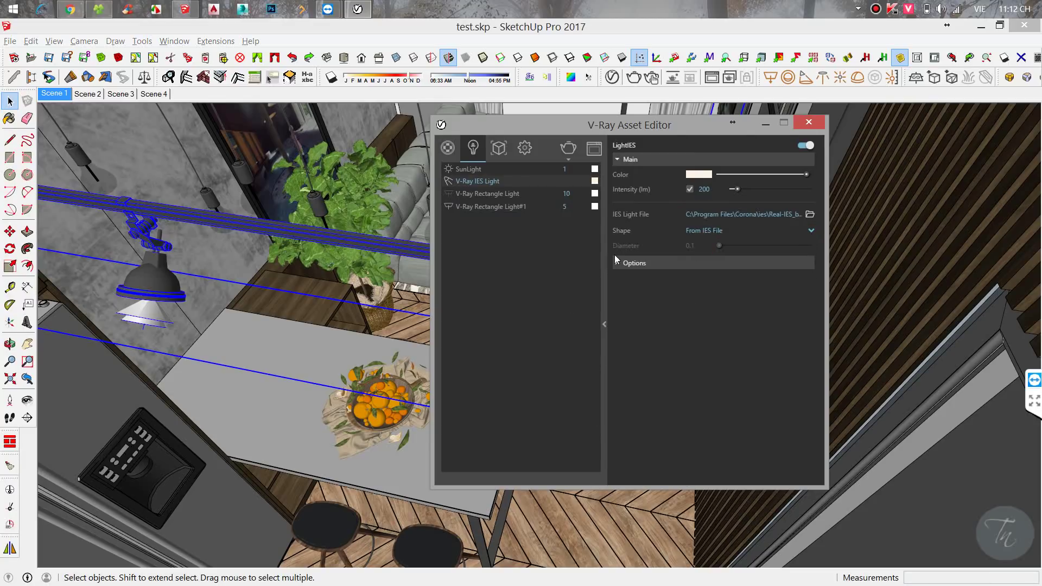
Switch to the Scene 1 kitchen view and move the Asset Editor to the left.
click(53, 95)
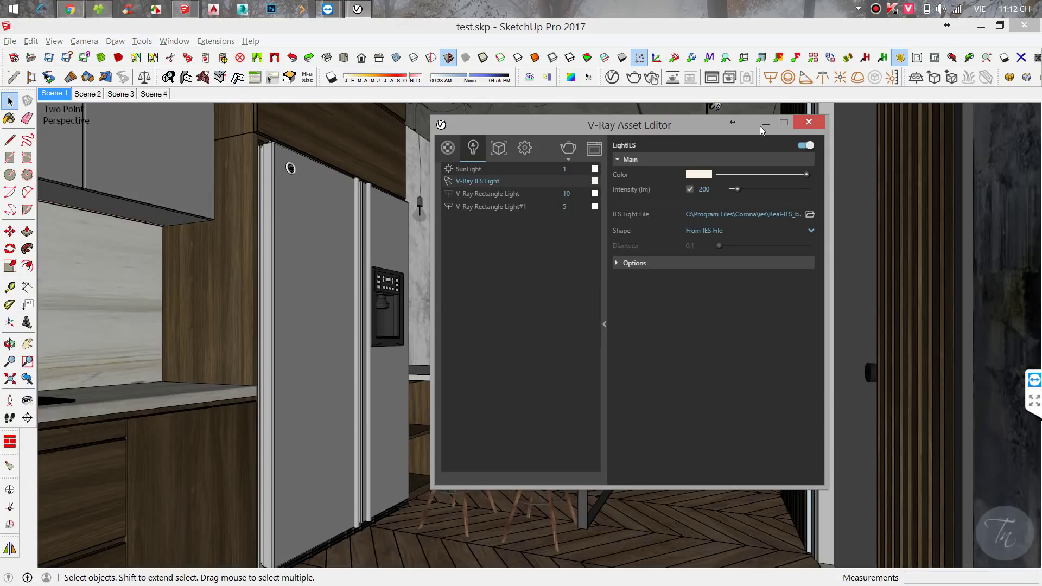
drag(478, 117, 80, 490)
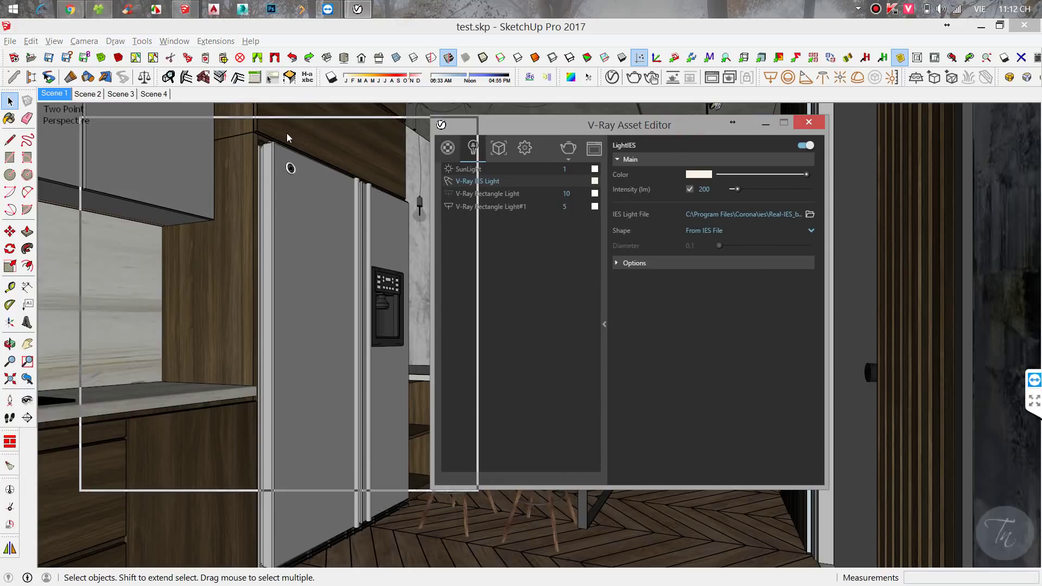
drag(287, 138, 286, 137)
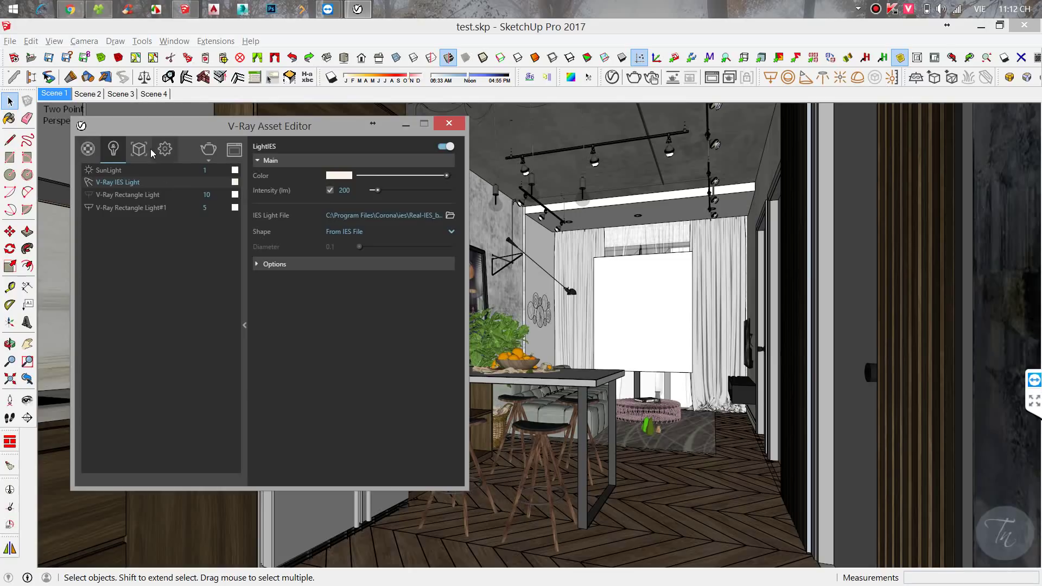
Review SunLight: Override colour mode, intensity and size multipliers, Preetham et al sky model.
click(112, 173)
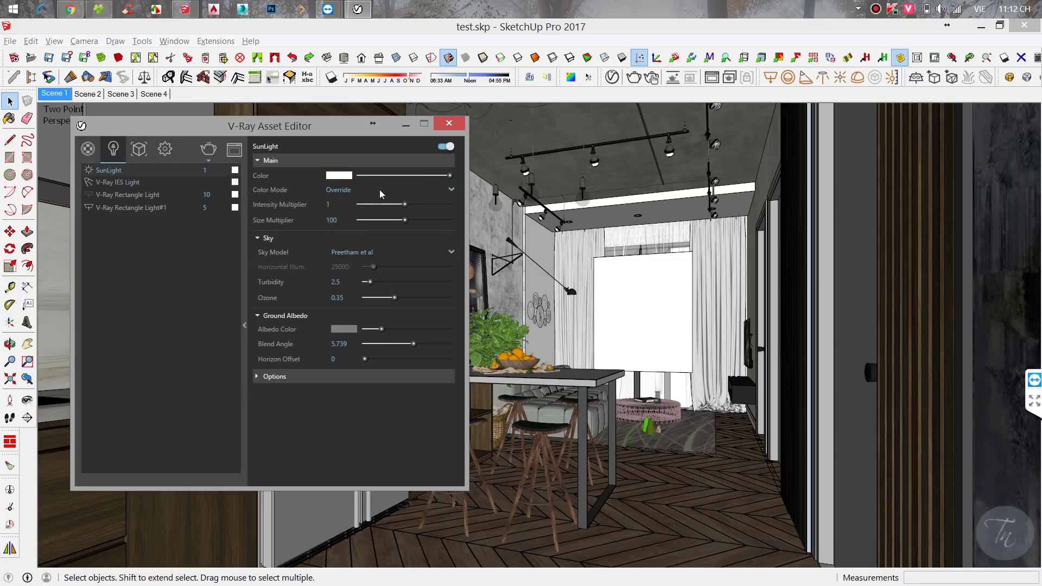
click(347, 194)
click(335, 232)
double_click(336, 205)
key(Tab)
click(359, 250)
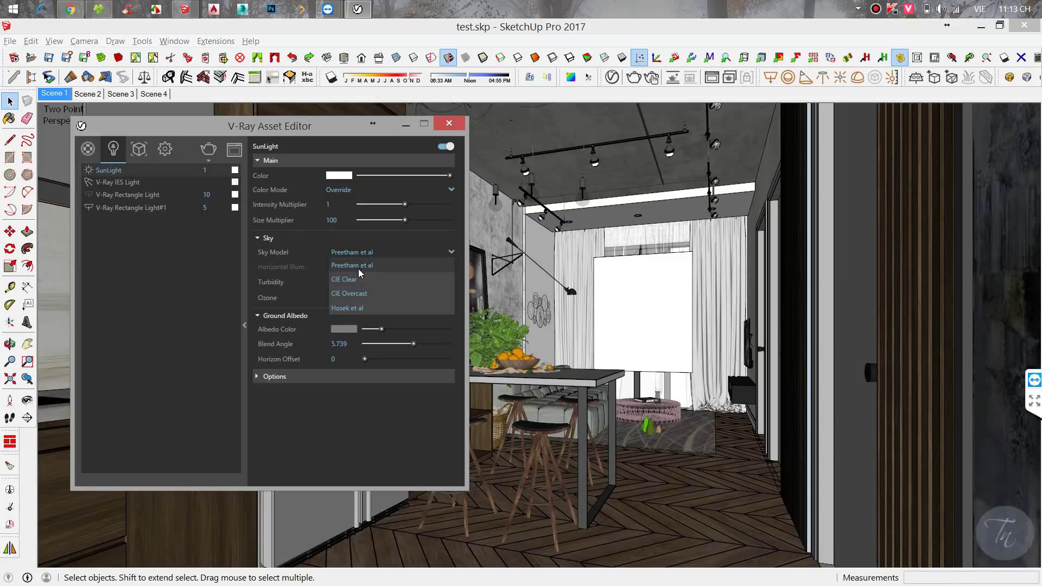
click(359, 267)
Check the sun's Turbidity, Ozone and additional options, then show the renderer settings.
double_click(336, 282)
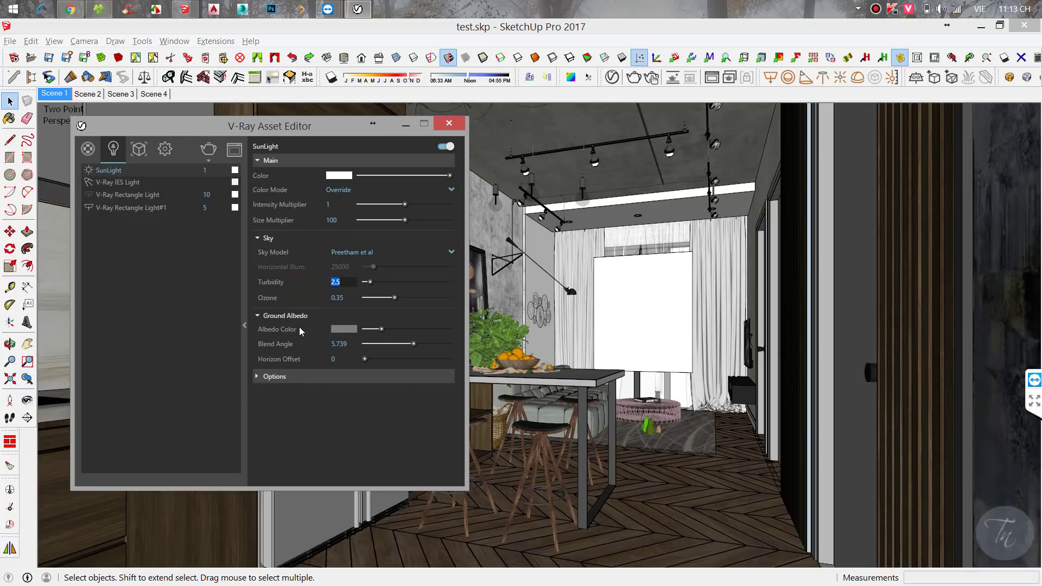
key(Tab)
click(307, 376)
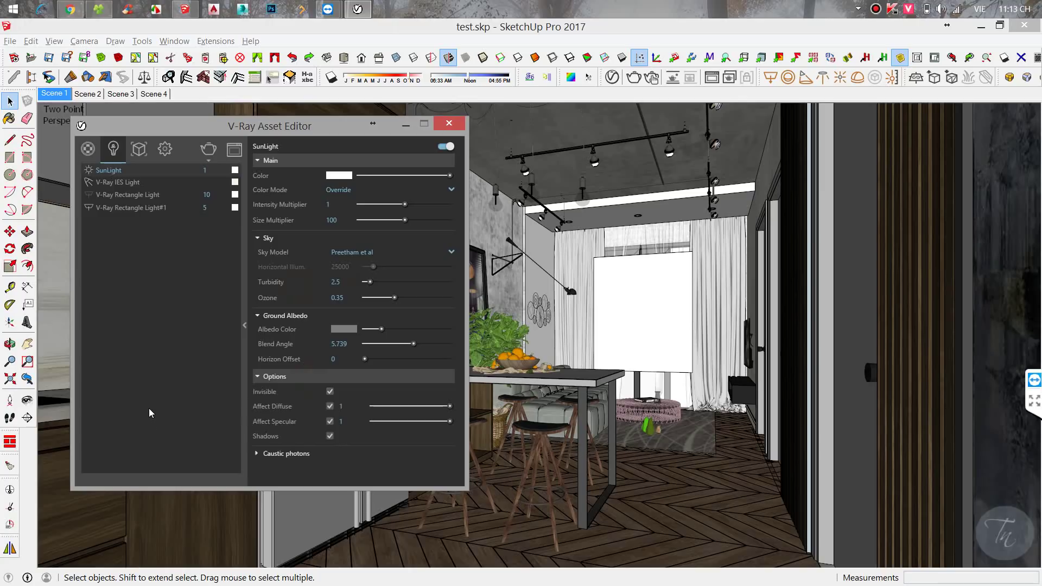
click(166, 149)
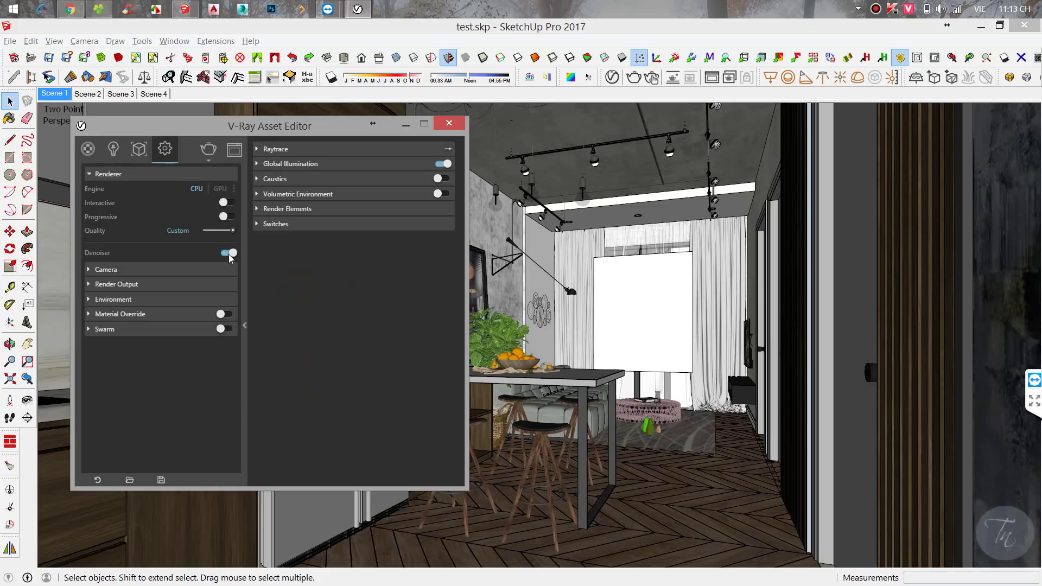
Set camera exposure to ISO, aperture and shutter, and check the aperture and shutter values.
click(124, 273)
scroll(136, 334, down, 1)
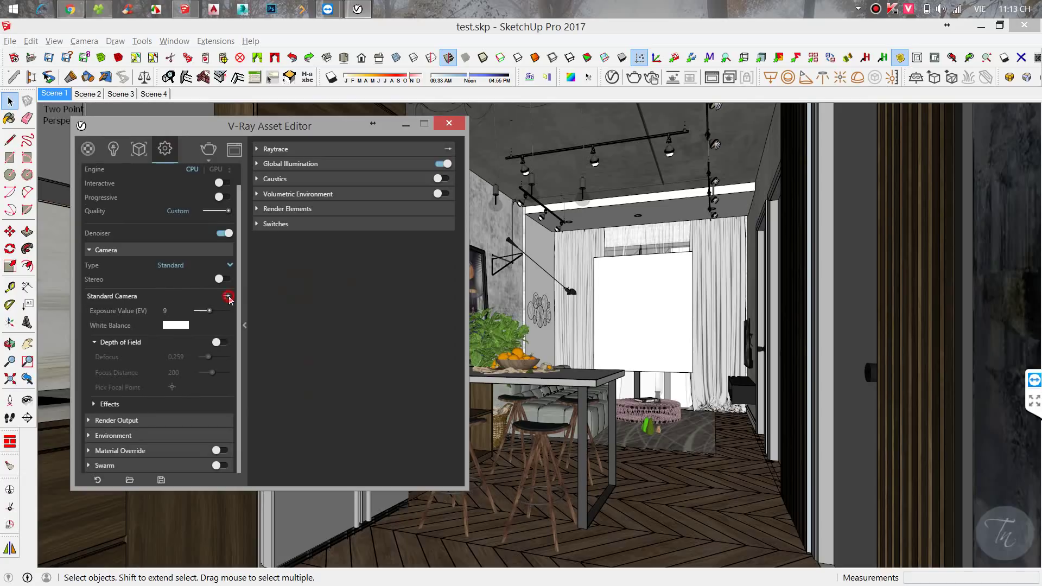
click(227, 296)
double_click(165, 326)
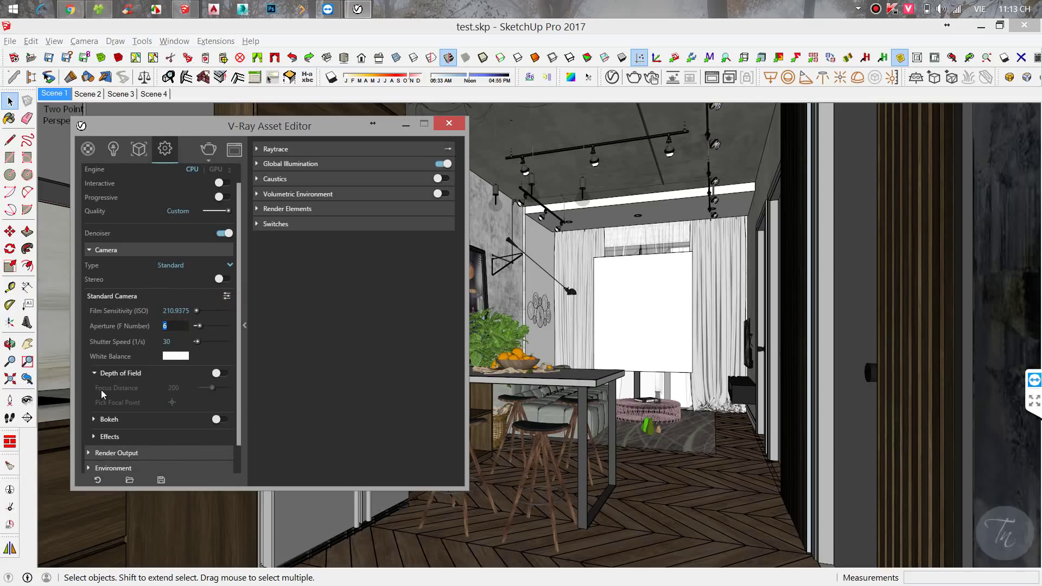
double_click(166, 342)
scroll(146, 415, down, 1)
Expand the 2024×950 Render Output, Animation and Environment settings, and inspect the background sky texture.
click(128, 421)
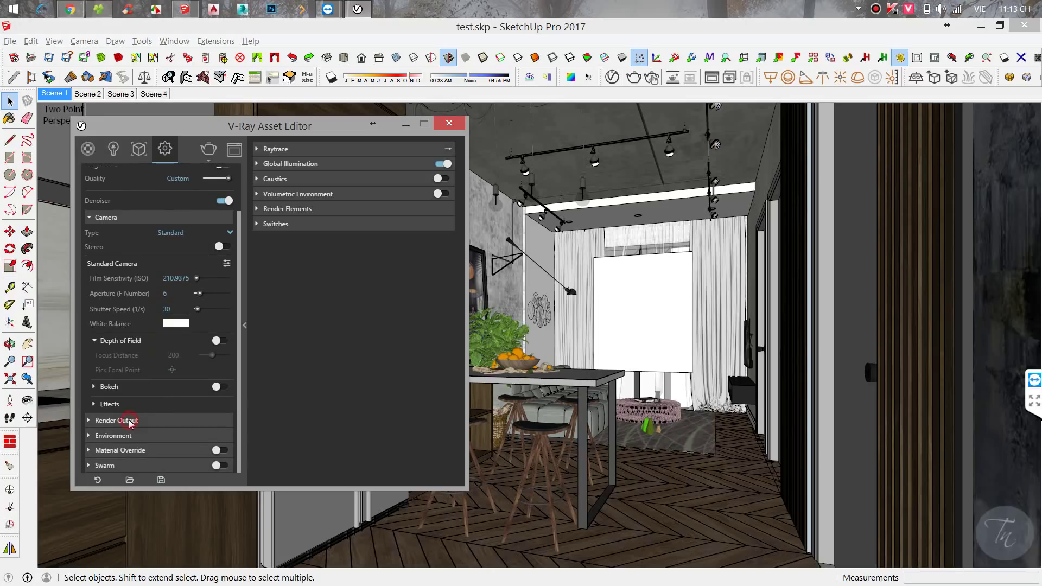
scroll(144, 441, down, 3)
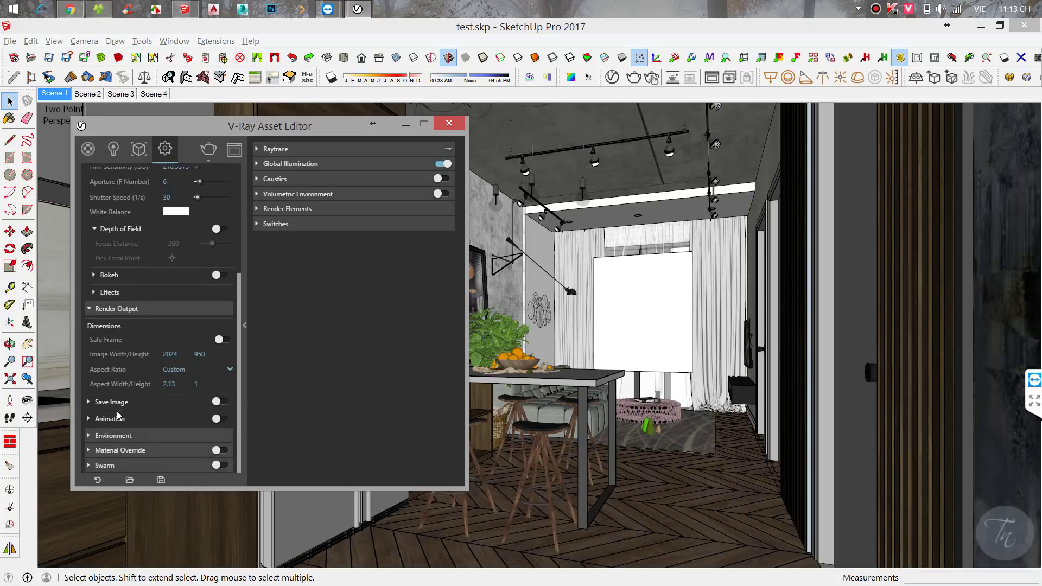
click(116, 434)
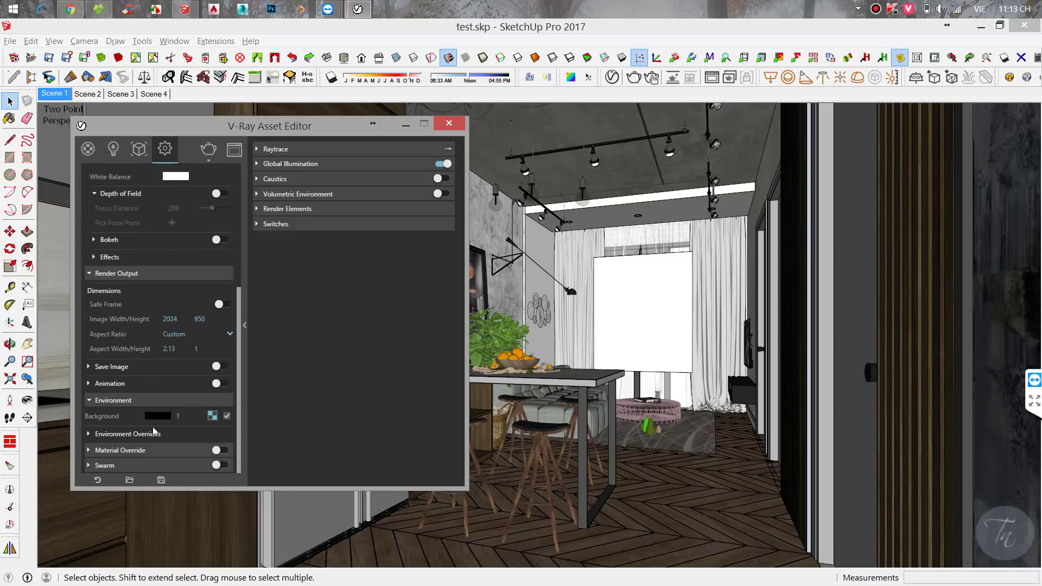
scroll(153, 432, up, 1)
click(154, 431)
scroll(189, 386, down, 2)
click(161, 434)
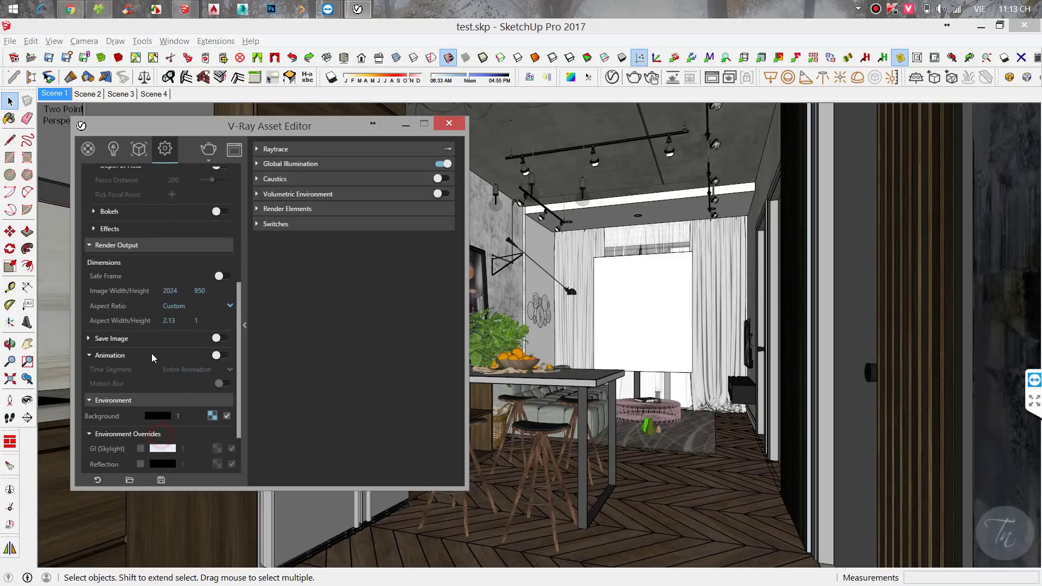
scroll(153, 326, down, 3)
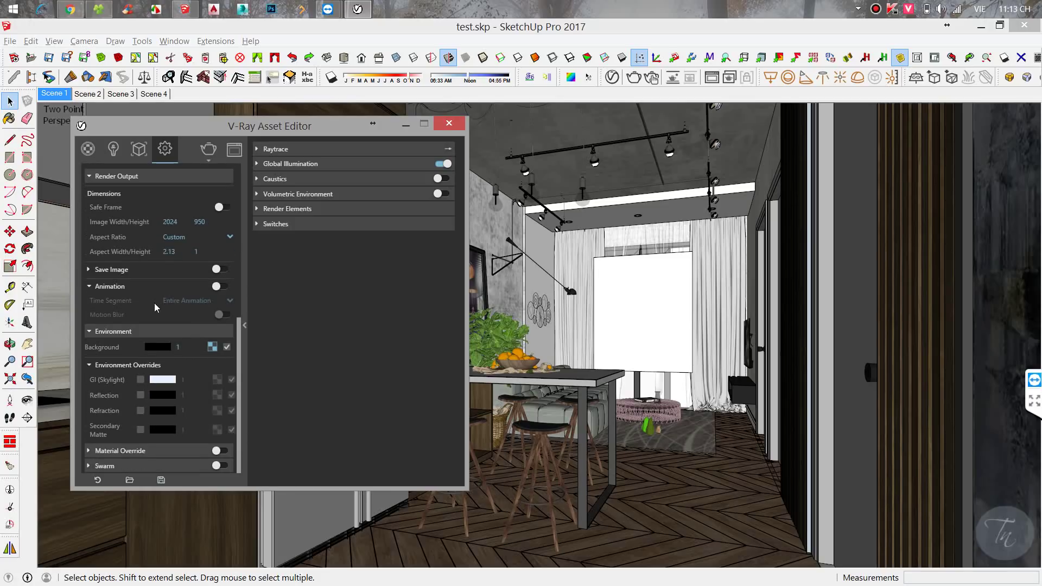
click(211, 351)
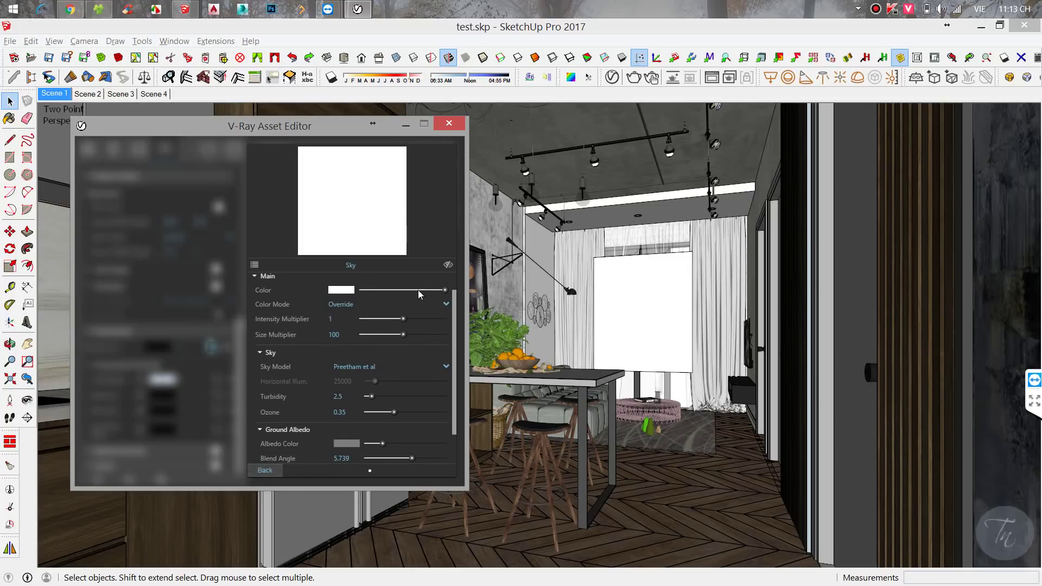
click(264, 471)
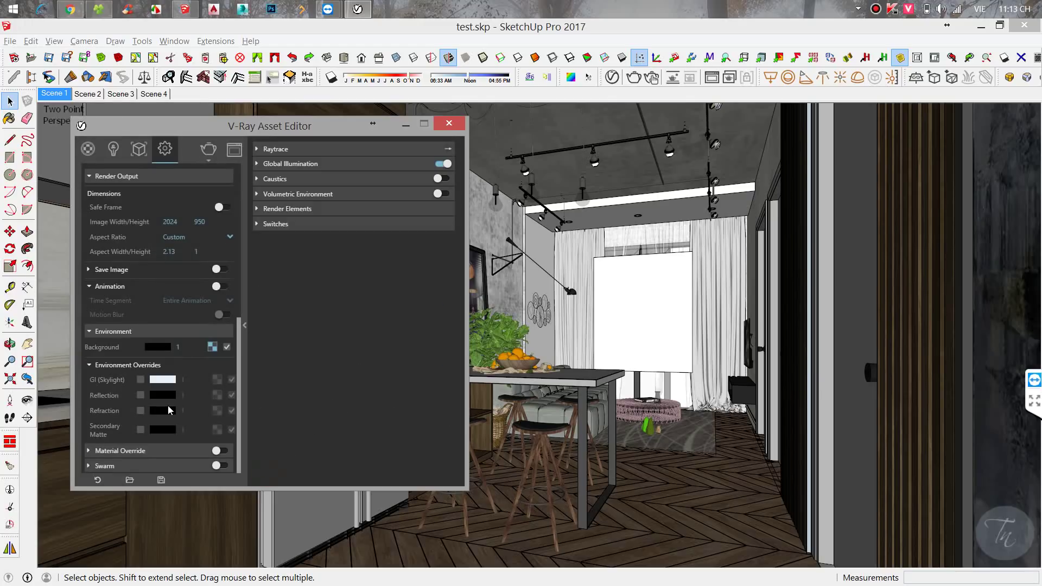
Review advanced Raytrace settings and set Shading Rate to 20.
click(326, 148)
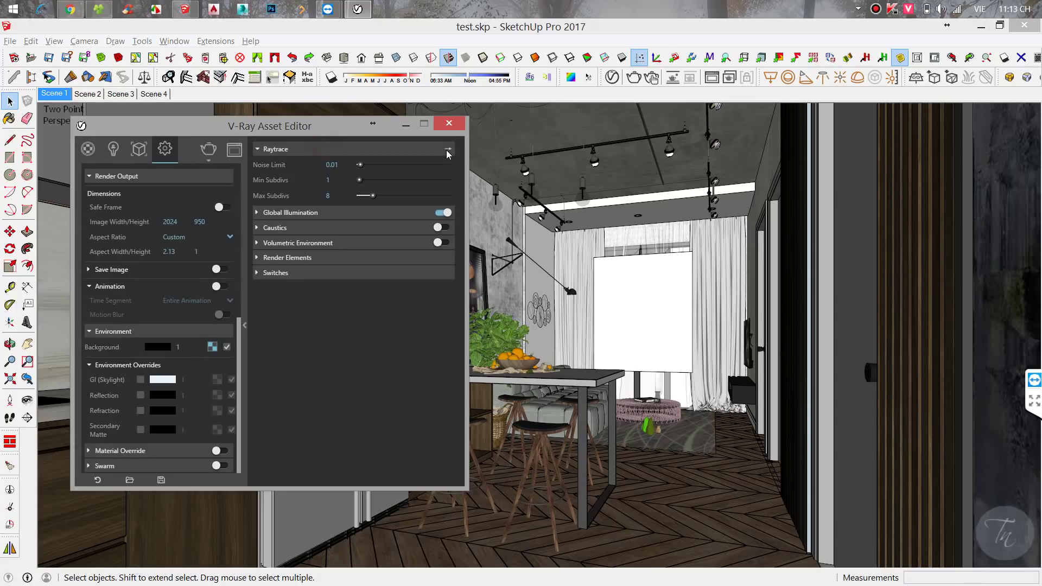
click(448, 151)
click(331, 164)
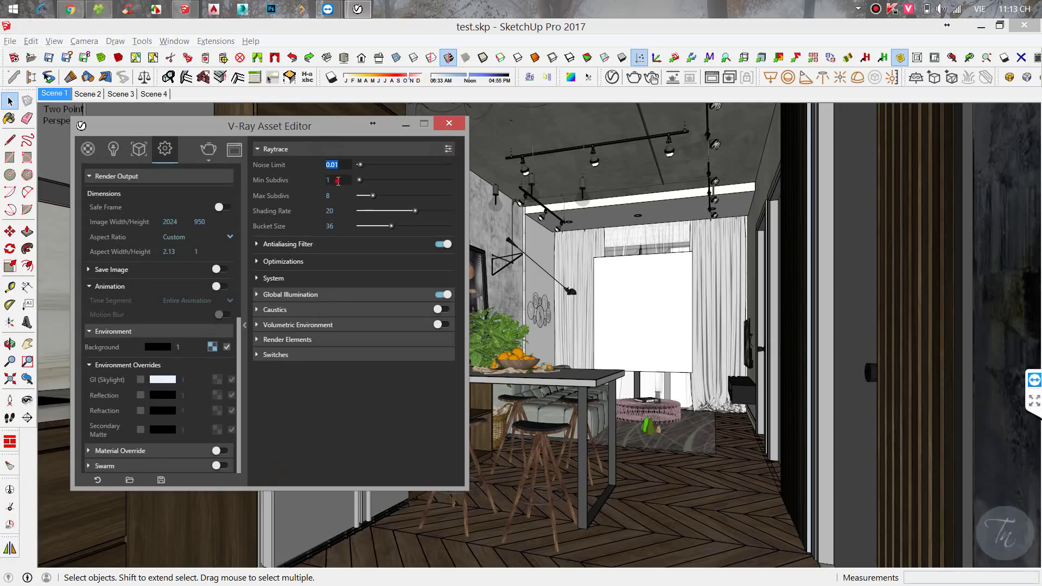
click(337, 180)
click(342, 211)
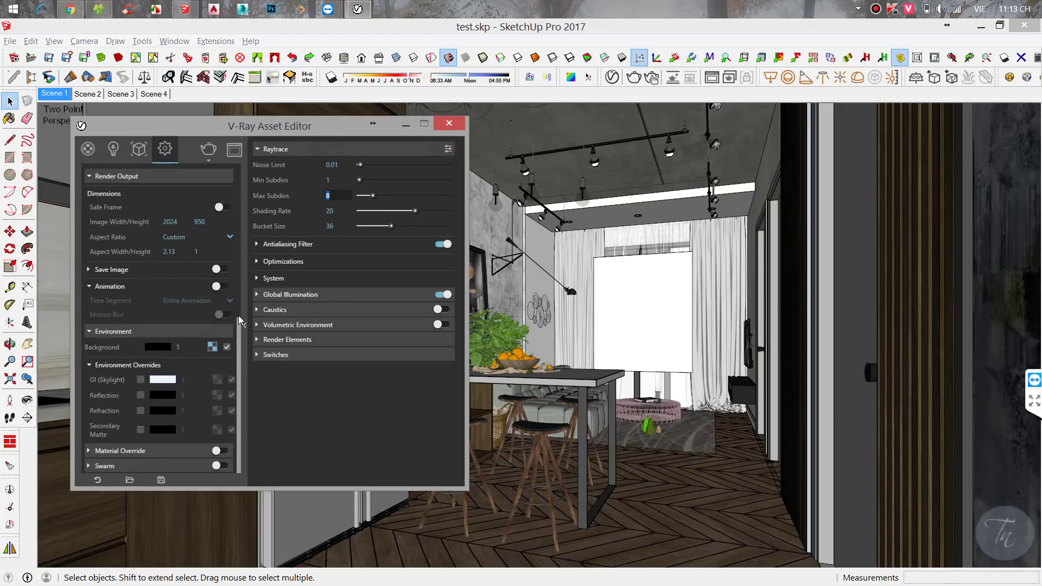
text(20)
key(Return)
Check the 1.5 Lanczos antialiasing filter and expand the optimization settings.
click(305, 246)
double_click(336, 259)
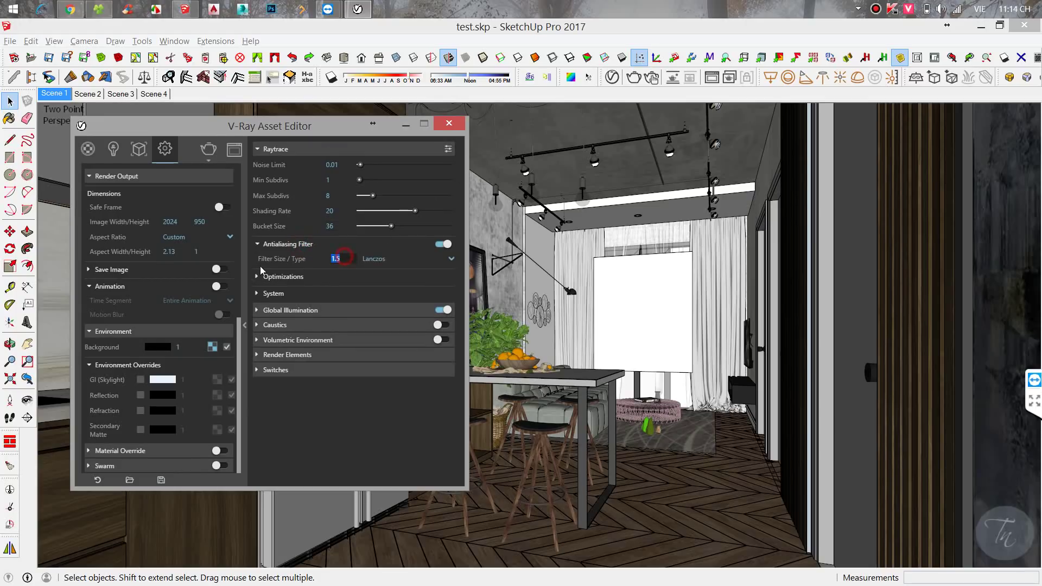
click(288, 278)
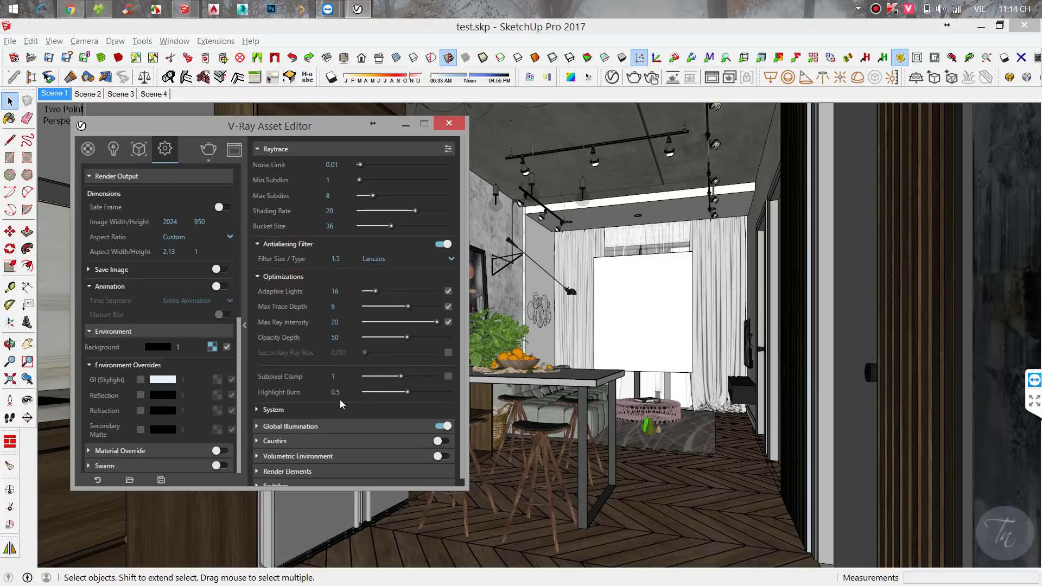
scroll(340, 400, down, 1)
Review GI: Irradiance map with Light cache, irradiance rates, subdivs 70, interpolation 40.
click(306, 418)
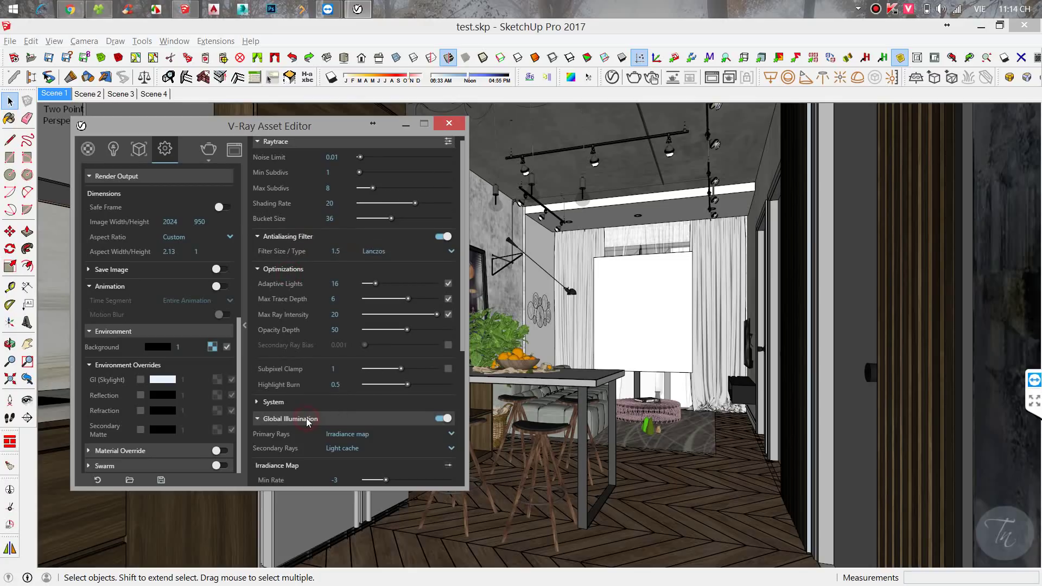
scroll(306, 421, down, 5)
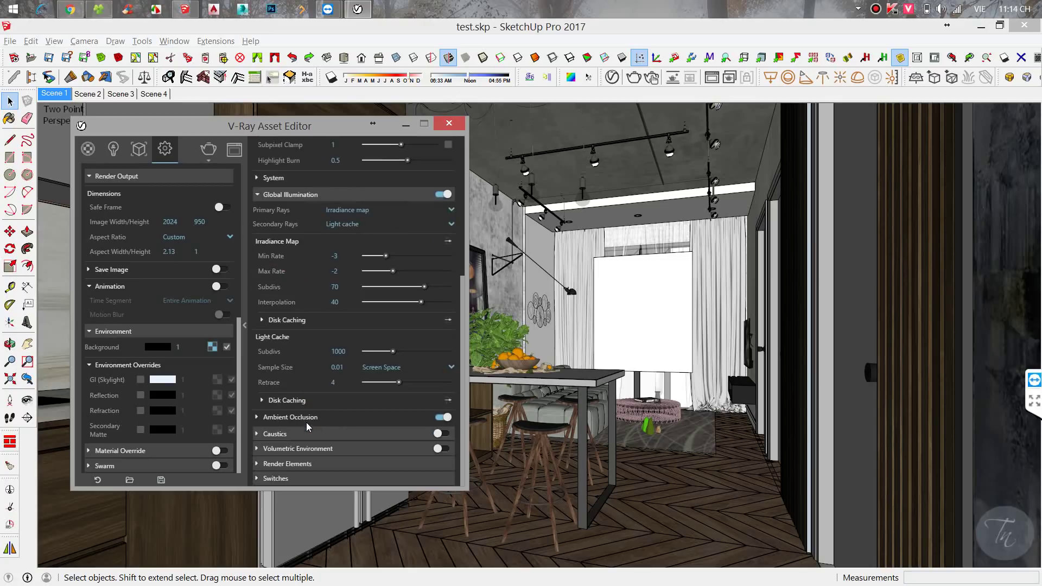
click(351, 213)
click(342, 251)
click(270, 268)
click(295, 272)
click(335, 286)
click(331, 303)
Set the irradiance map Disk Caching Mode to Single frame and collapse its rollout.
click(442, 322)
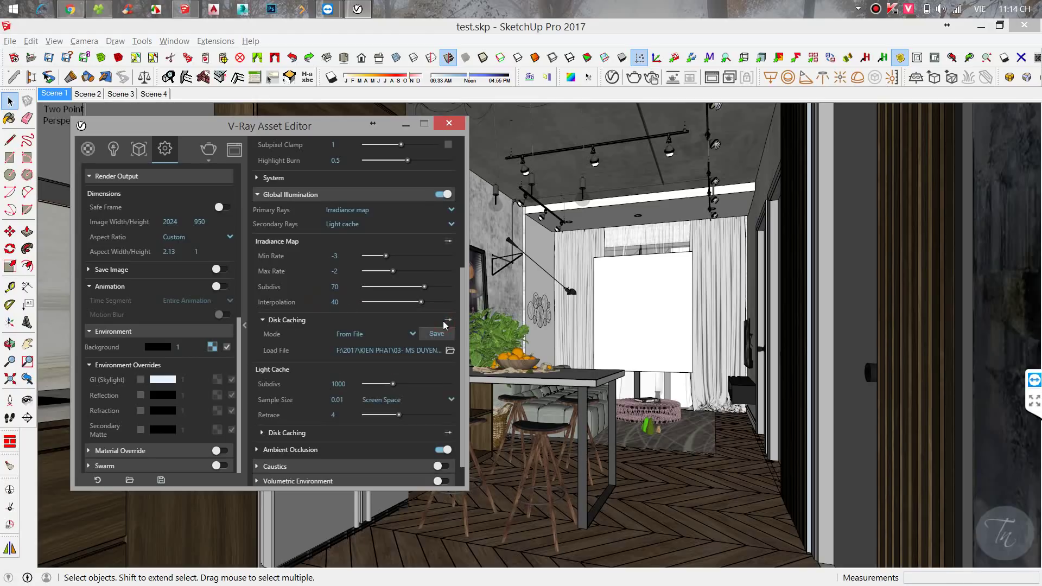
click(412, 335)
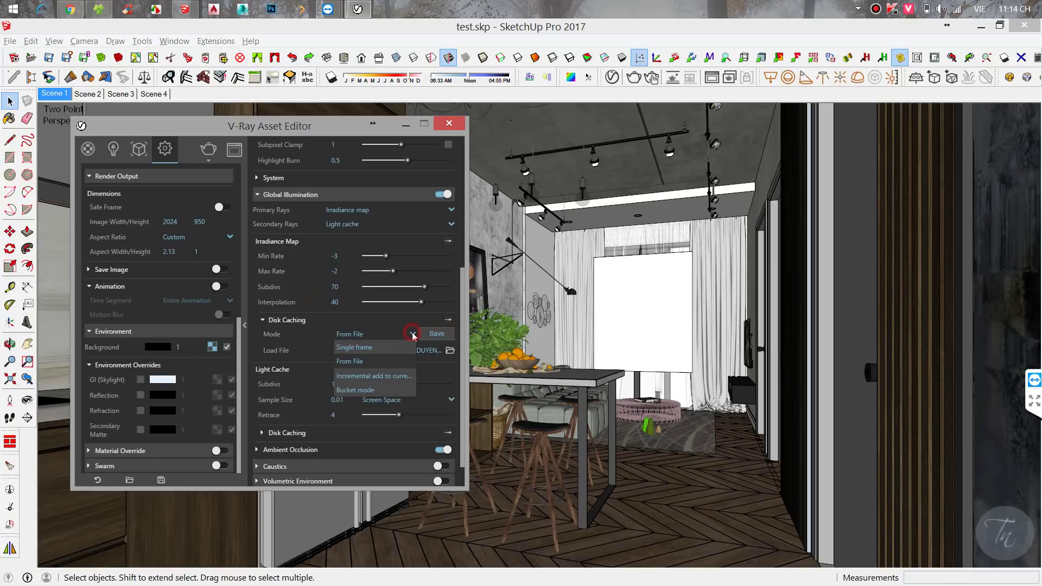
click(379, 345)
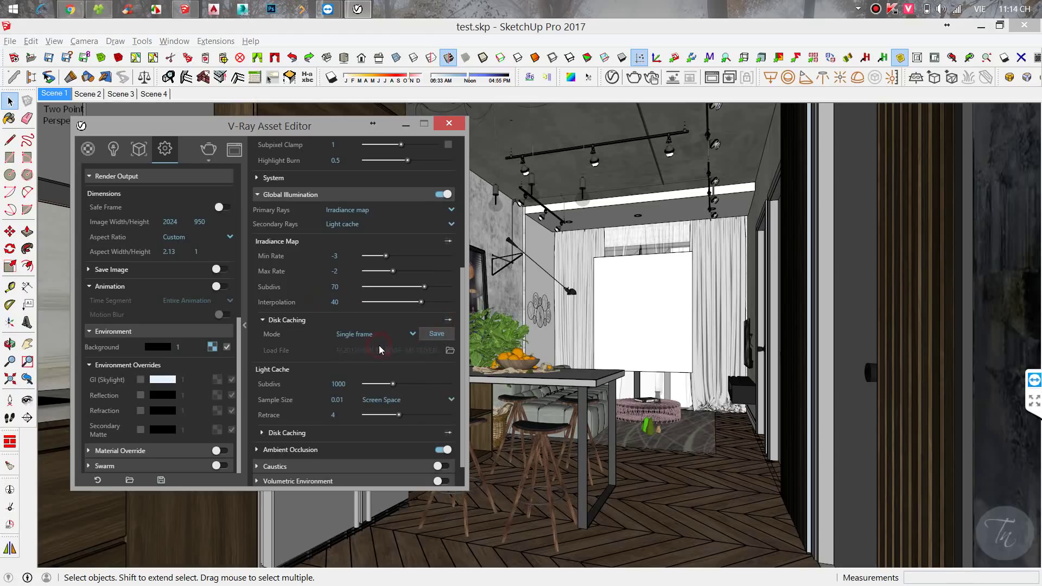
click(447, 319)
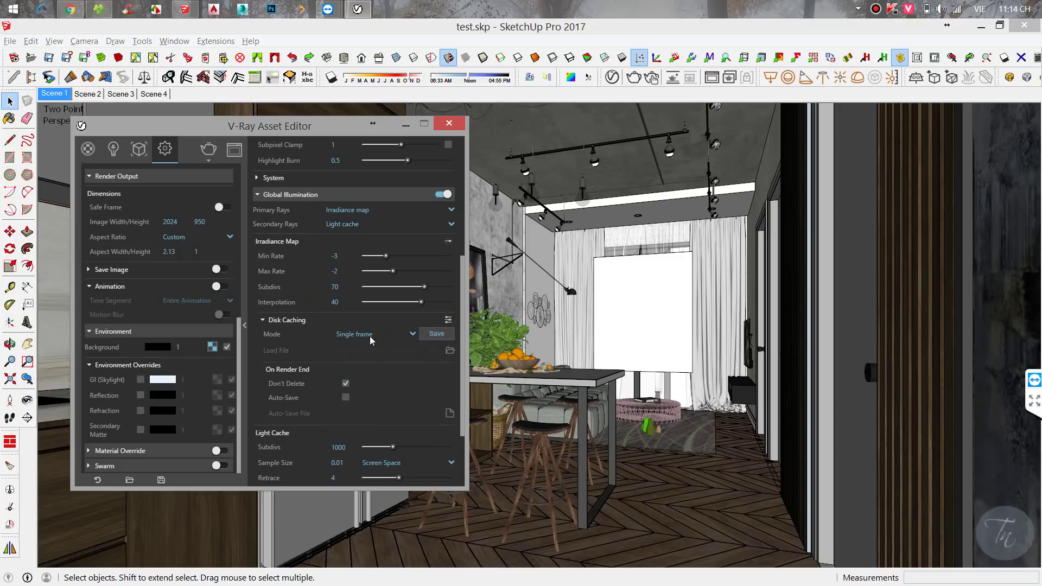
click(293, 322)
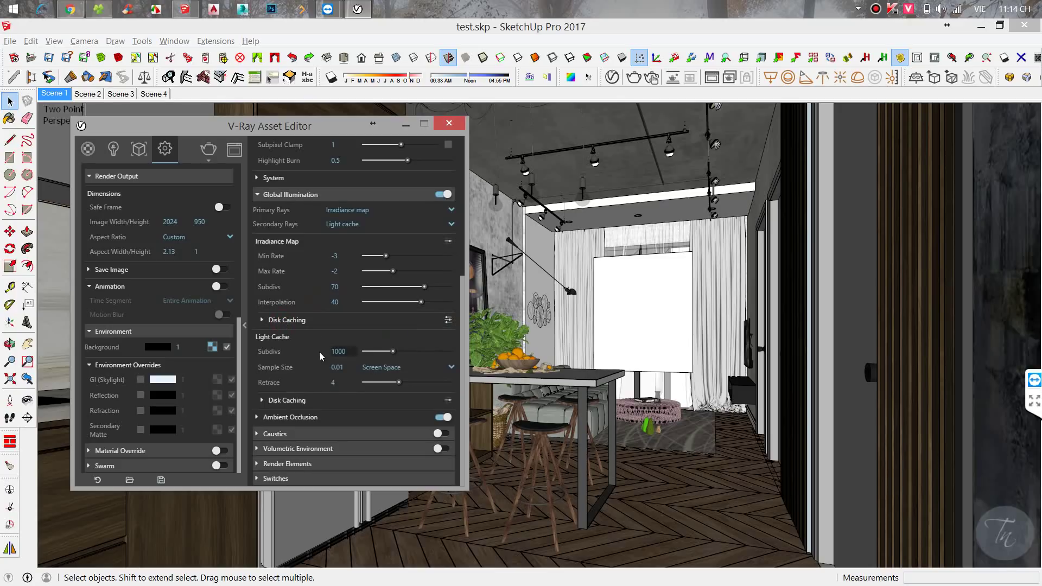
Check light cache subdivs 1000 and Retrace, and set its disk caching to Single frame.
click(352, 352)
click(343, 381)
click(298, 402)
scroll(317, 421, down, 3)
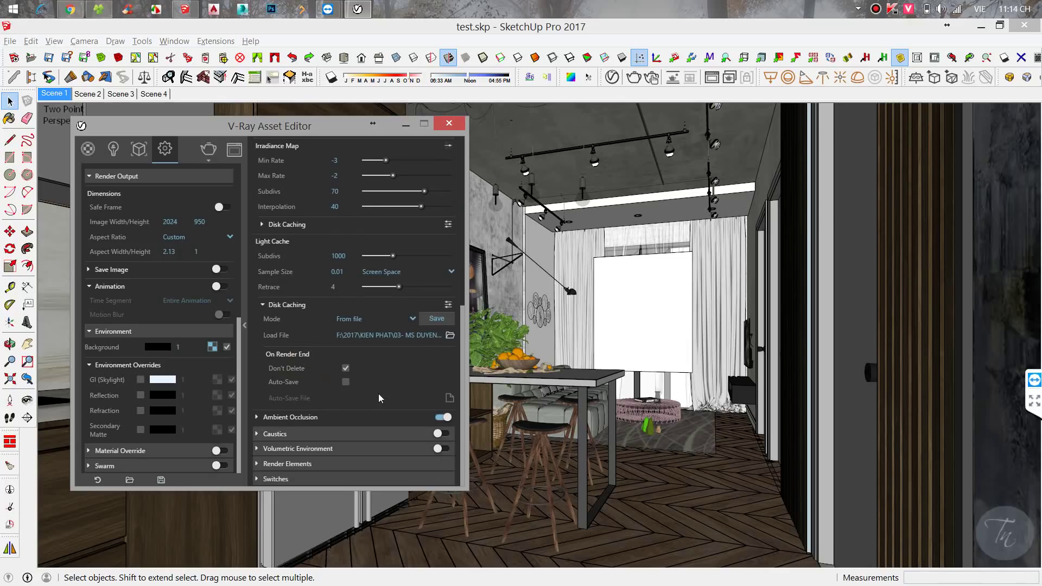
click(414, 318)
click(372, 336)
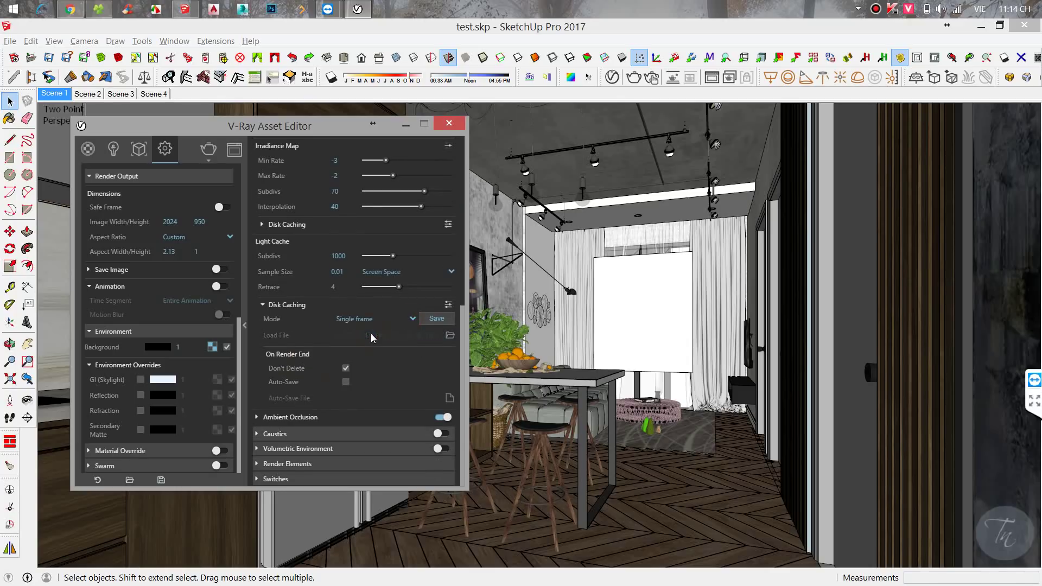
click(296, 305)
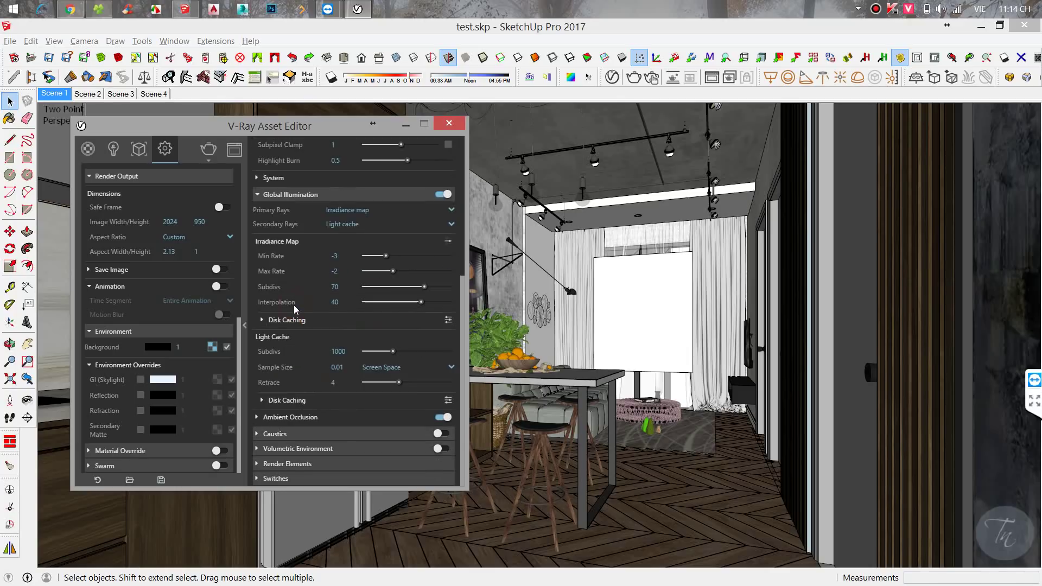
click(264, 320)
click(261, 320)
Review ambient occlusion (amount 0.35, radius 15) and remove the Lighting render element.
click(301, 415)
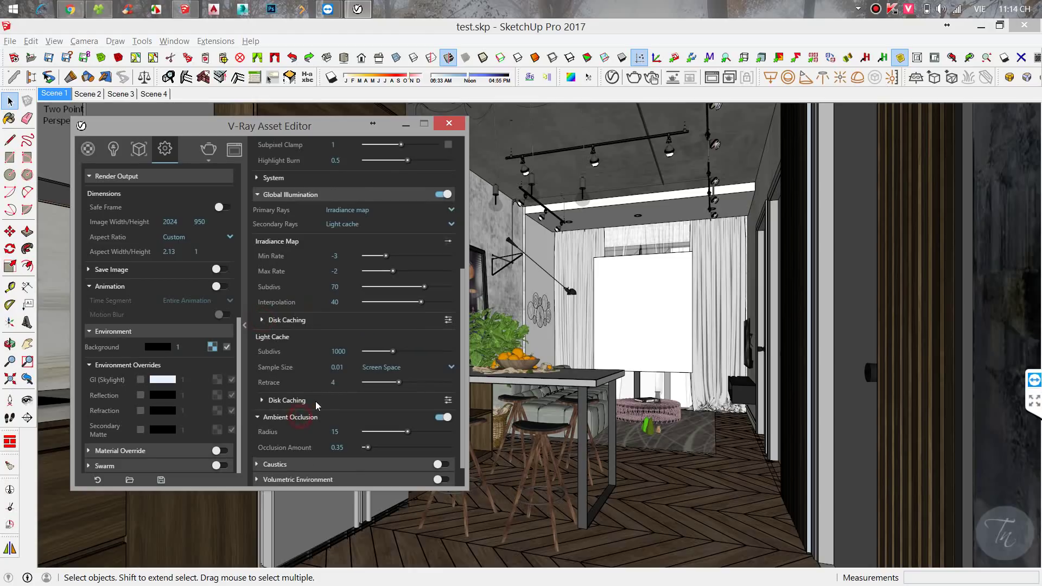
click(308, 417)
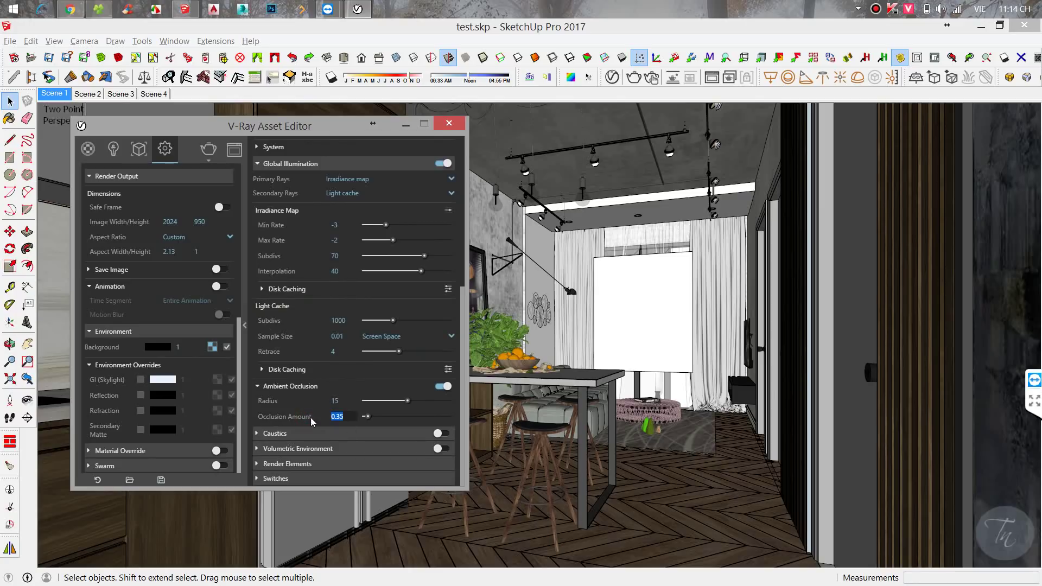
click(334, 402)
click(288, 464)
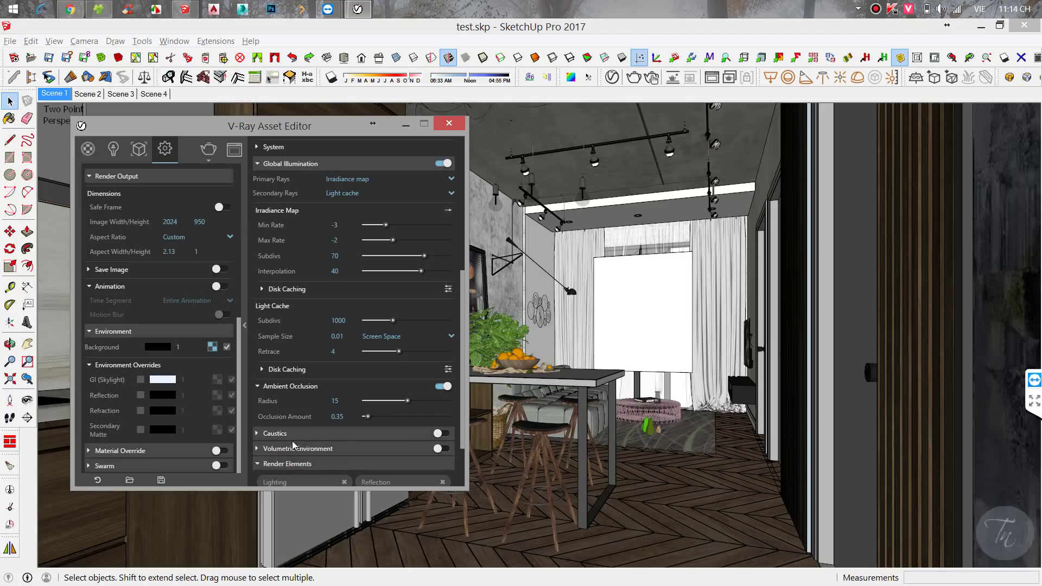
scroll(283, 332, down, 3)
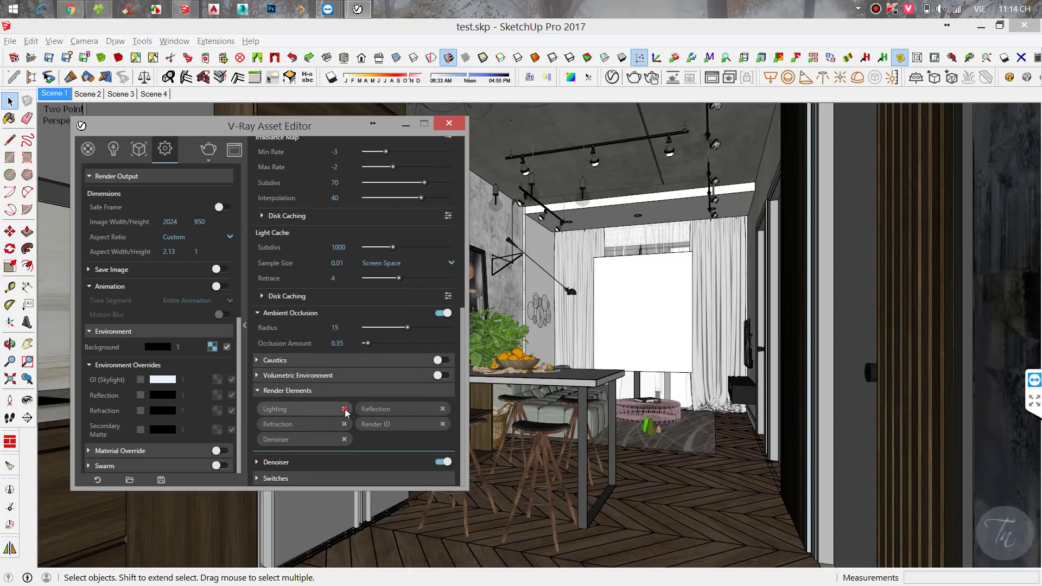
click(344, 408)
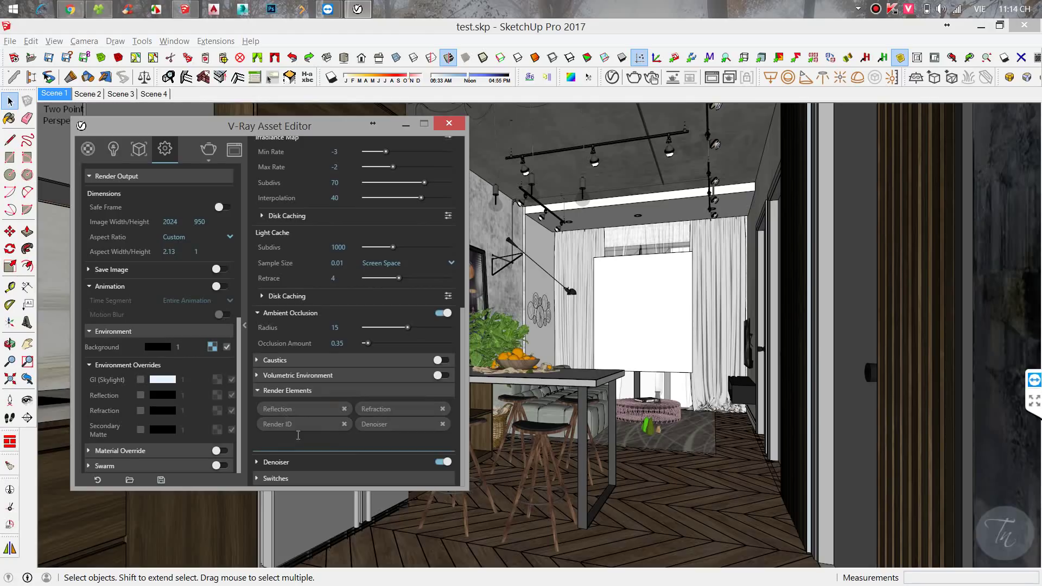
Keep the denoiser preset at Mild and move the V-Ray settings window aside.
click(354, 462)
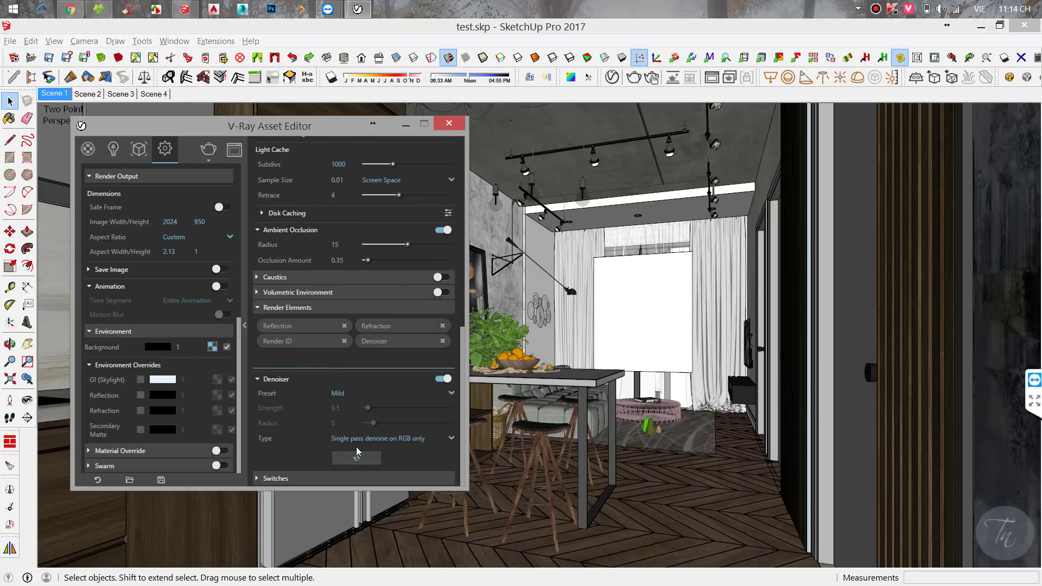
click(342, 395)
click(341, 406)
drag(304, 129, 355, 177)
Close the V-Ray Asset Editor and start rendering the Scene 1 kitchen in a full-screen frame buffer.
click(499, 171)
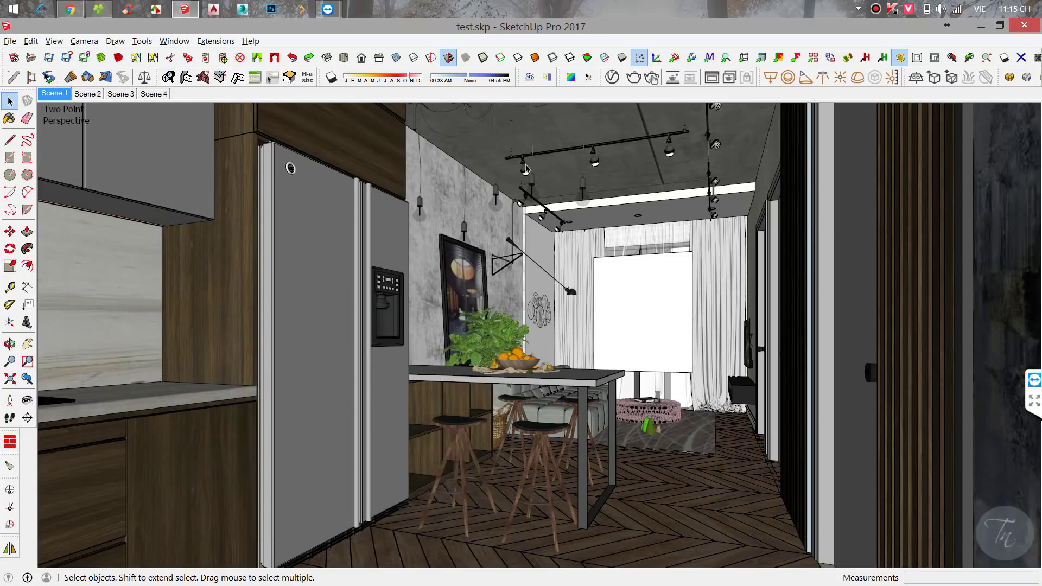
click(630, 85)
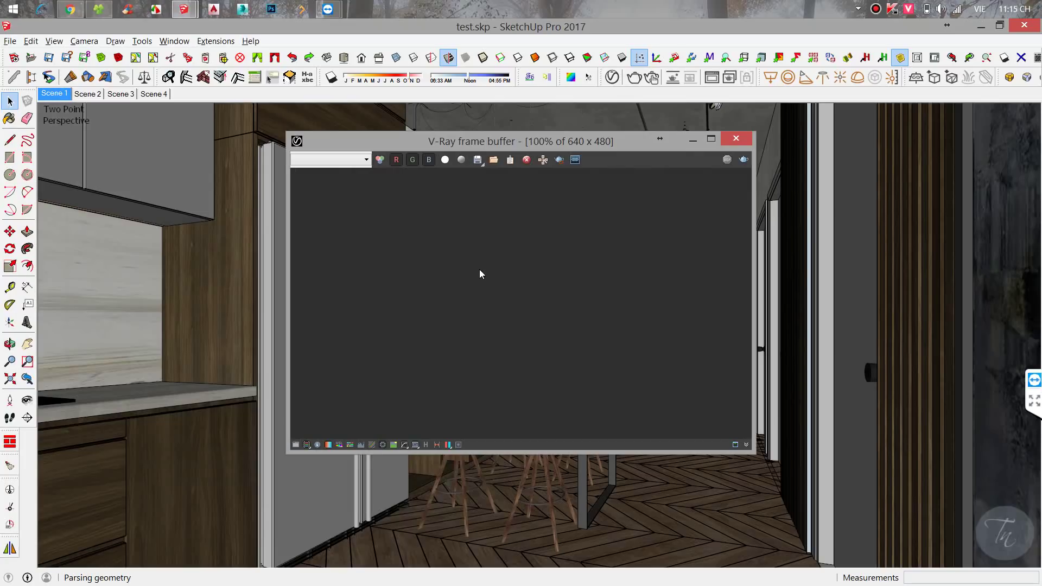
click(875, 9)
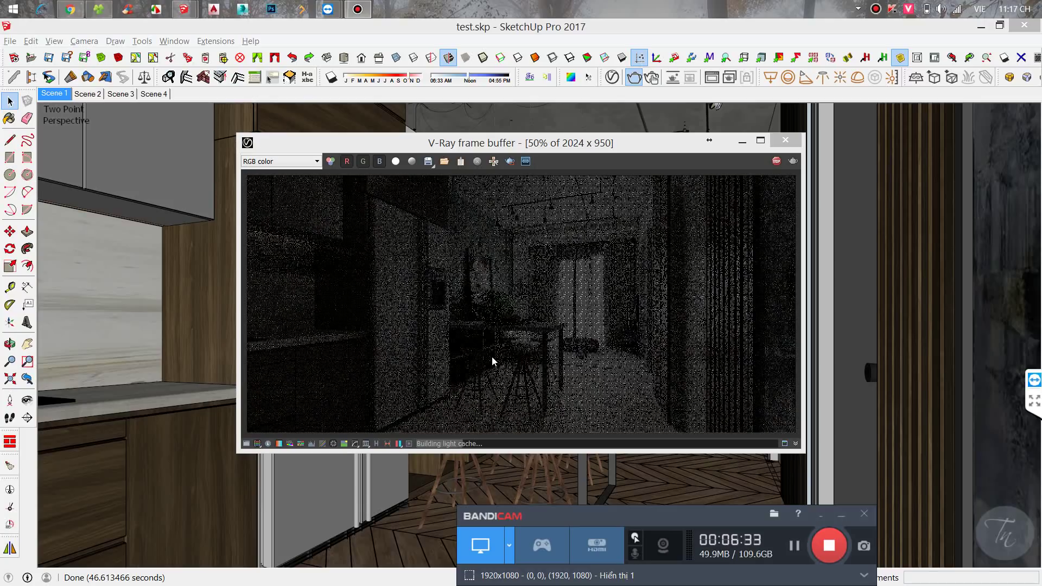
click(761, 142)
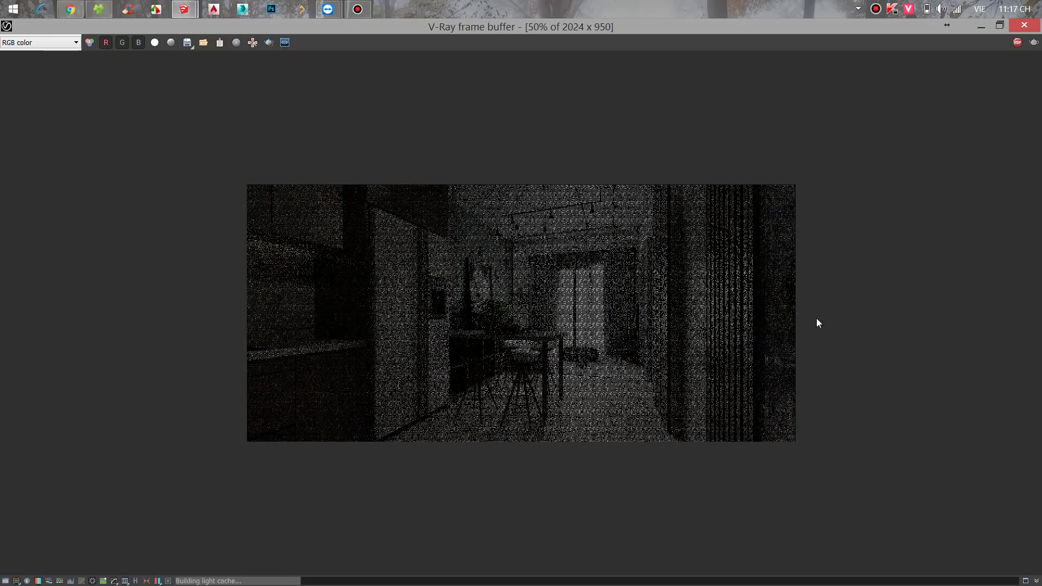
Open the render's colour corrections and check Exposure at 0.20, toggling it off and on to compare.
click(5, 581)
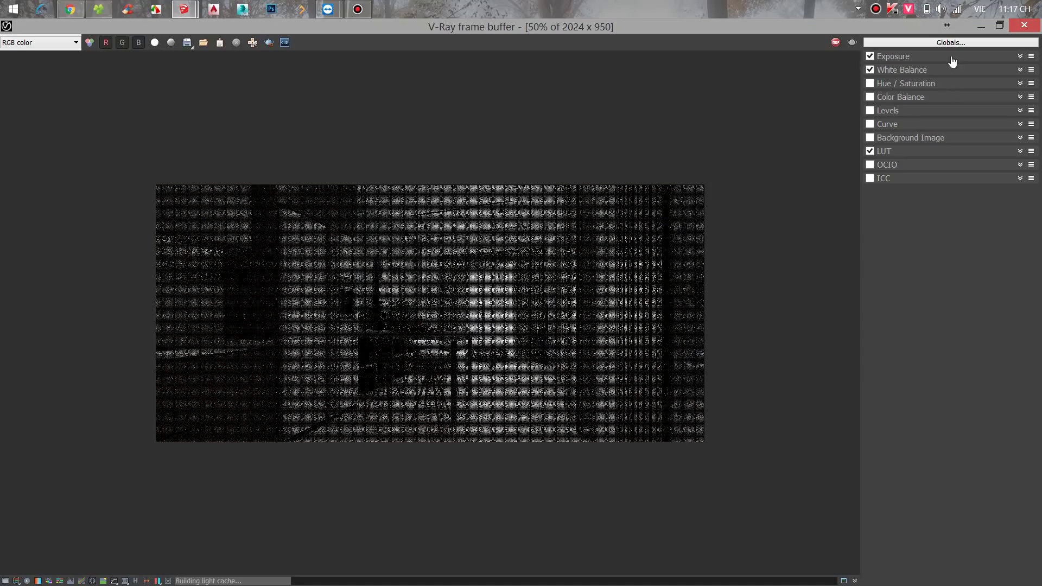
click(908, 60)
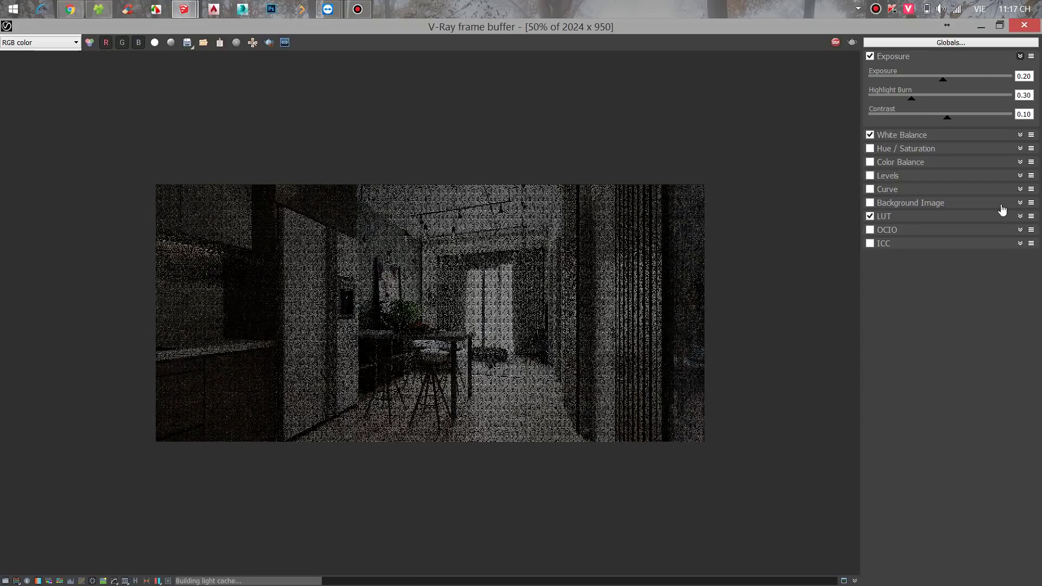
click(870, 56)
click(870, 56)
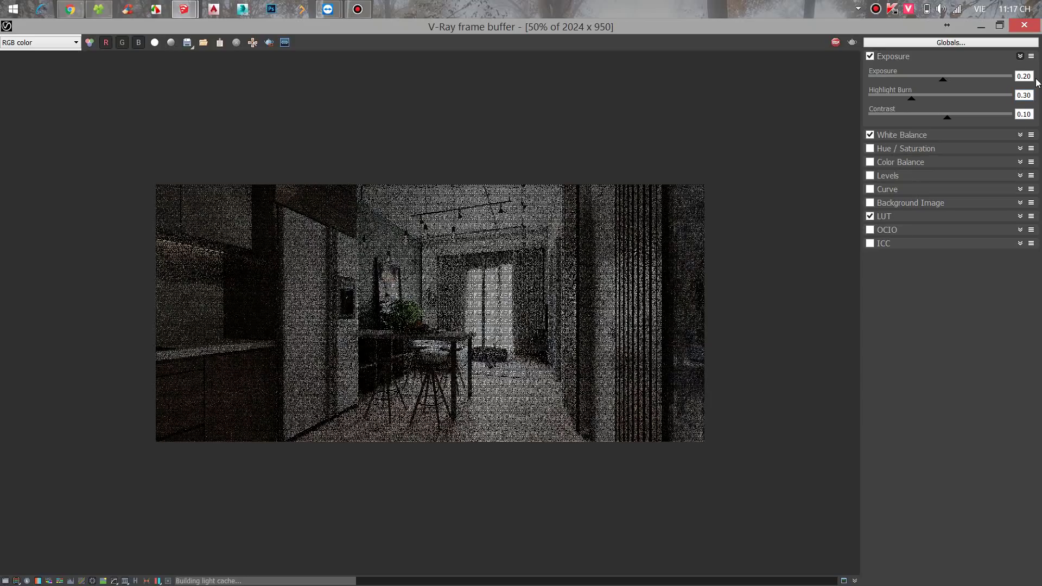
double_click(1032, 76)
key(Tab)
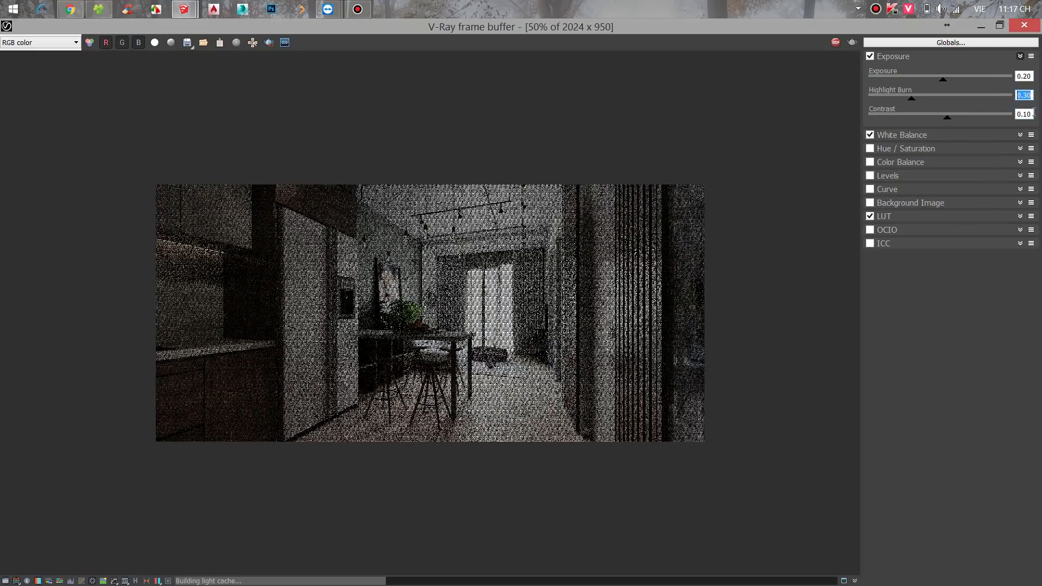
View the render at 100% and check the White Balance temperature of 6500.
double_click(445, 302)
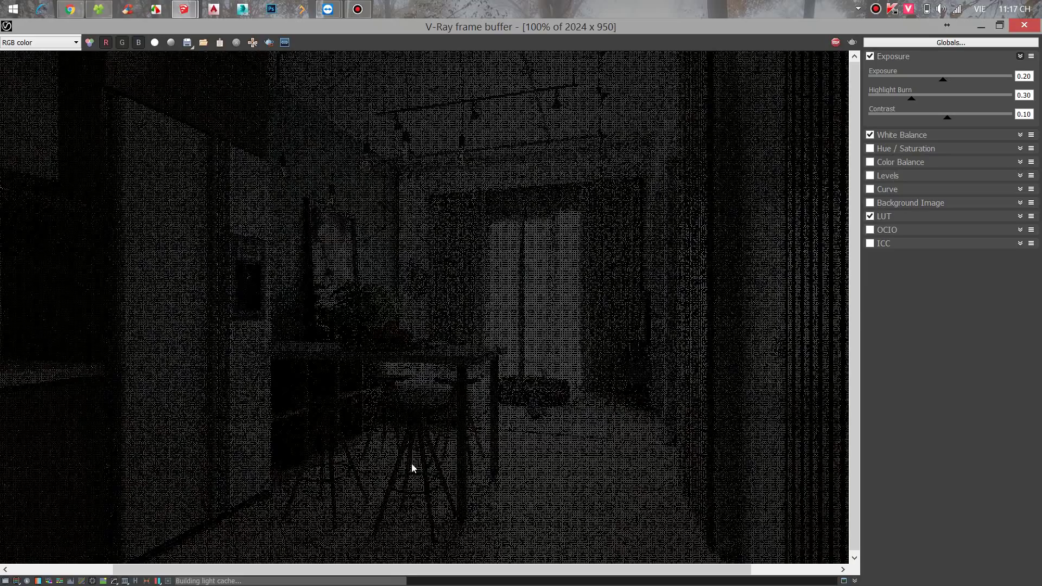
drag(331, 569, 513, 573)
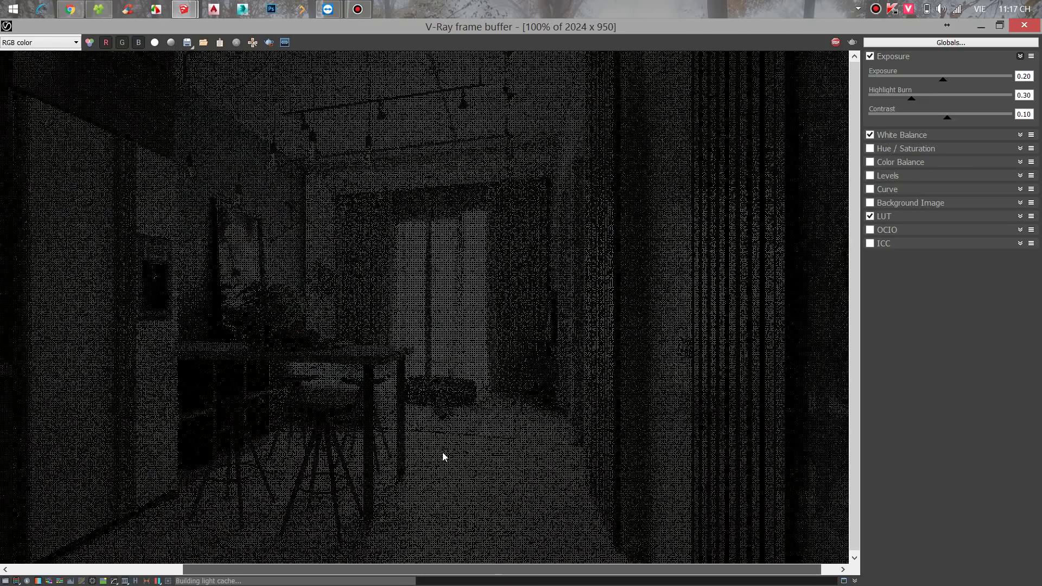
middle_drag(442, 453, 419, 330)
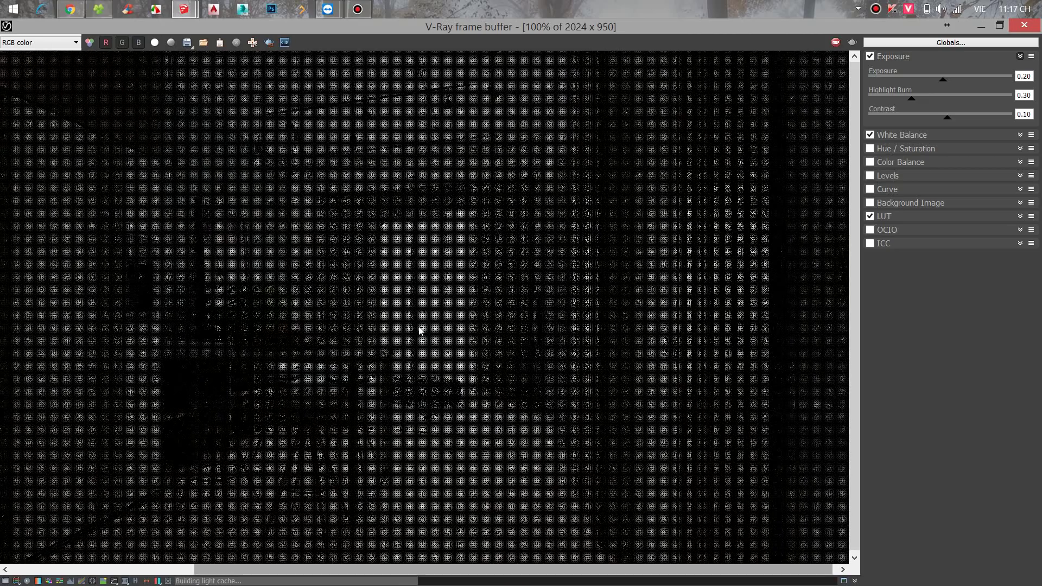
click(926, 132)
click(1027, 156)
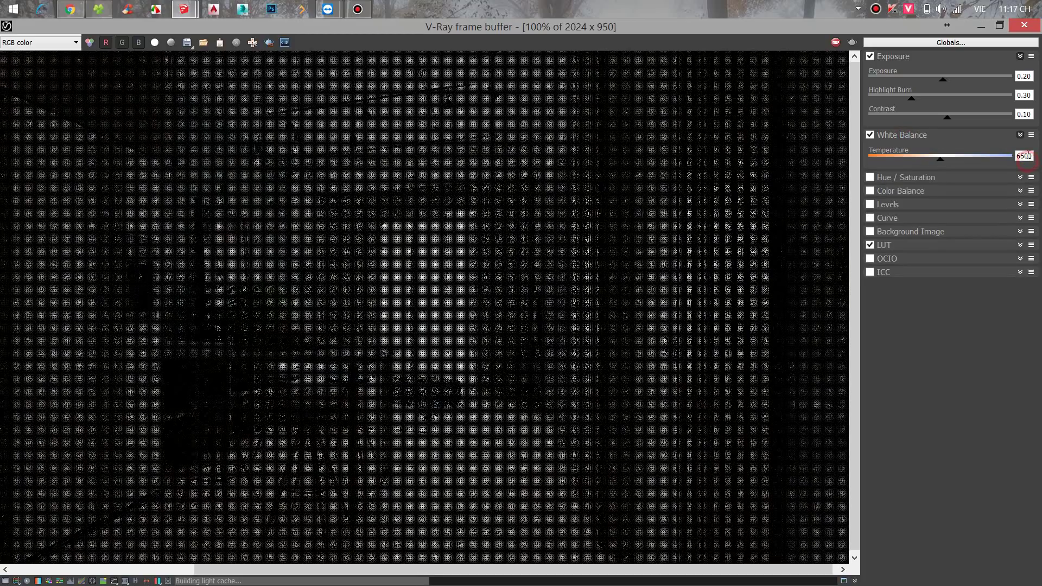
click(902, 380)
Inspect the LUT cube file settings and open the global colour-correction options.
click(883, 249)
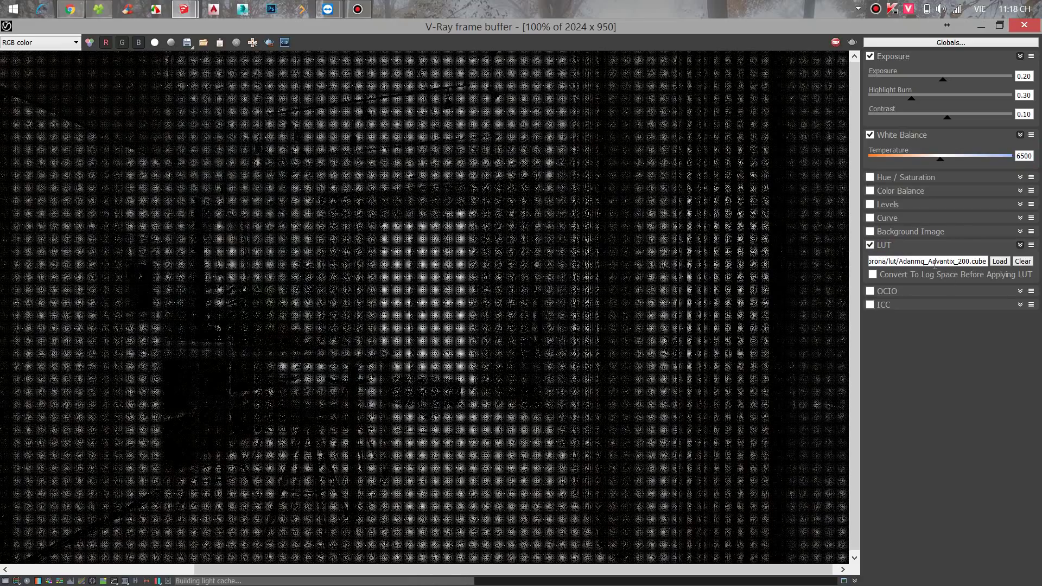
click(888, 247)
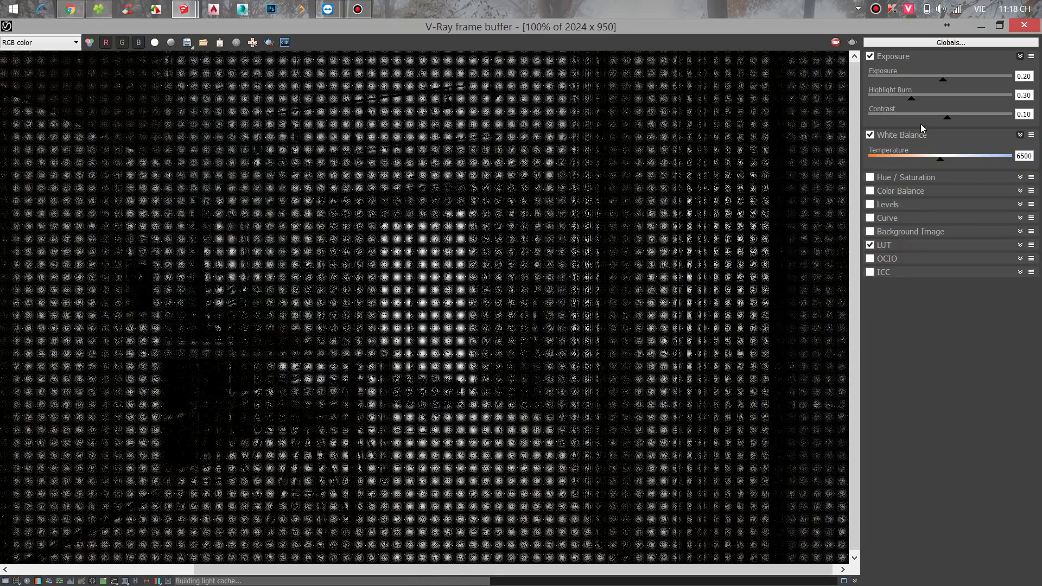
click(955, 44)
Detach Color Corrections into a floating window on the left, keeping the render full-screen.
click(932, 85)
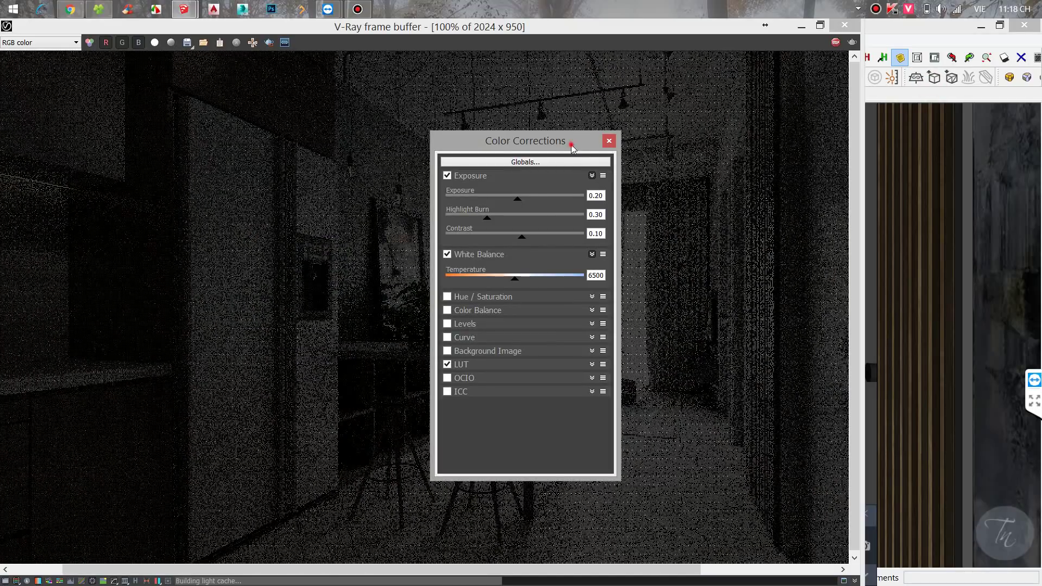
mouse_move(571, 144)
mouse_down()
mouse_move(119, 155)
mouse_move(172, 164)
mouse_up()
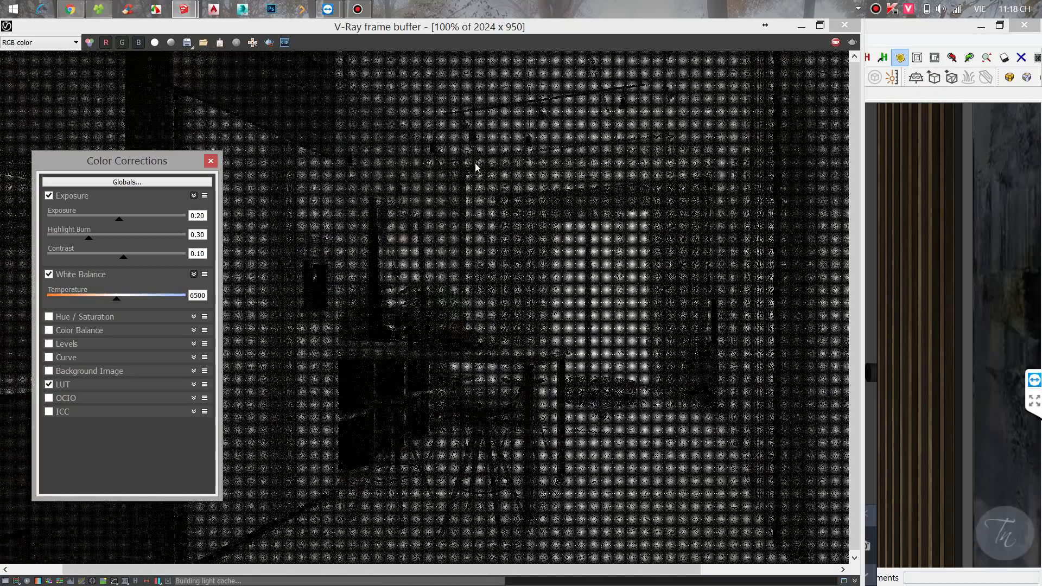
click(820, 25)
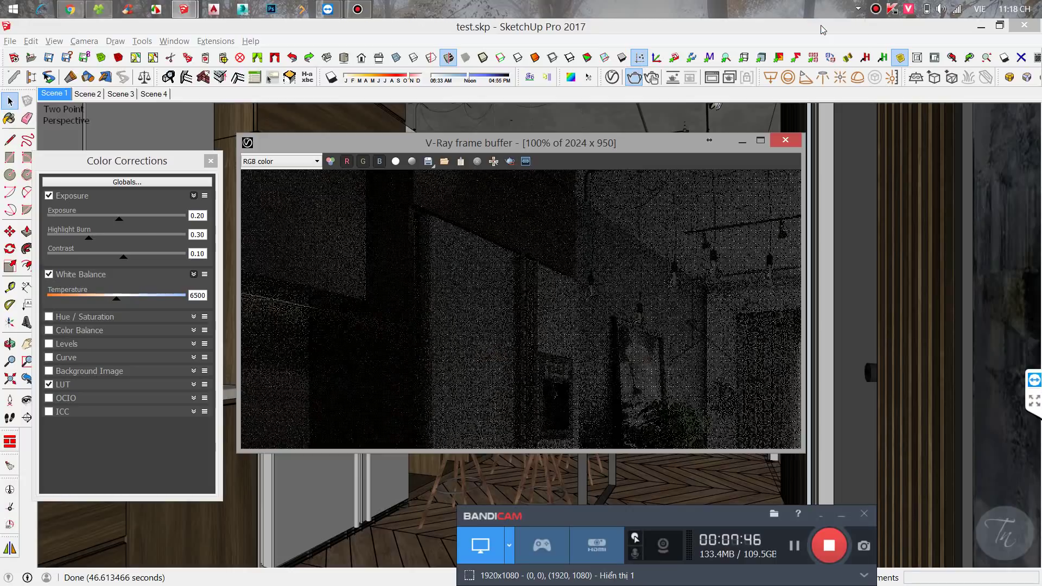
double_click(670, 148)
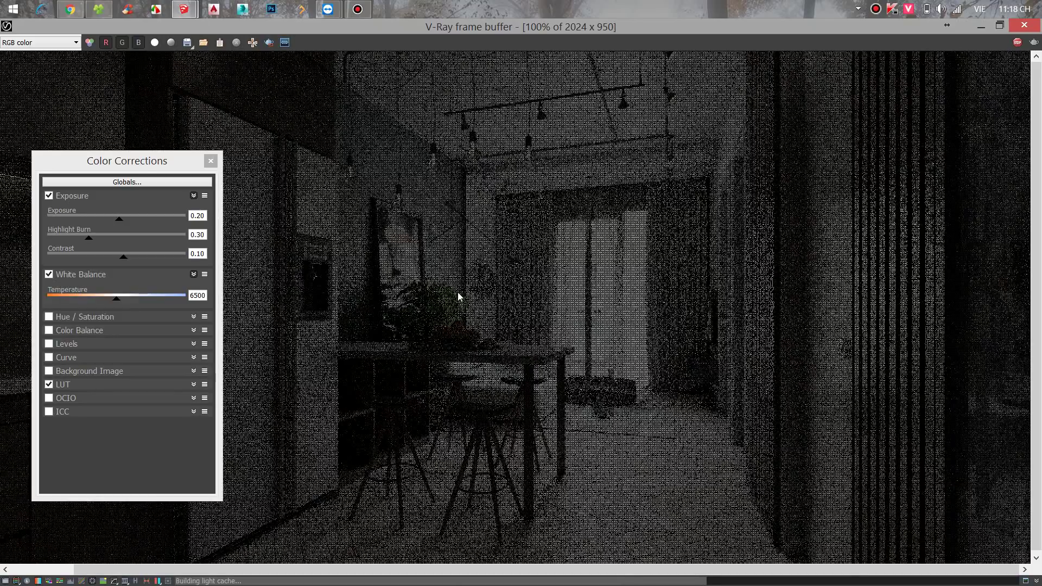
Set Highlight Burn to 0.35 and Exposure to 0.20 in Color Corrections.
double_click(200, 215)
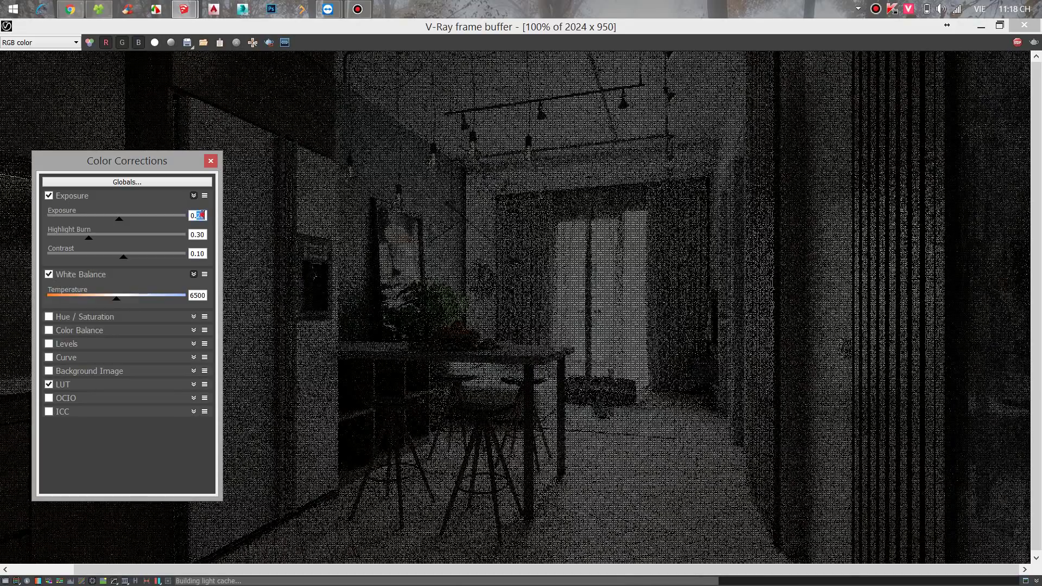
text(.)
double_click(203, 234)
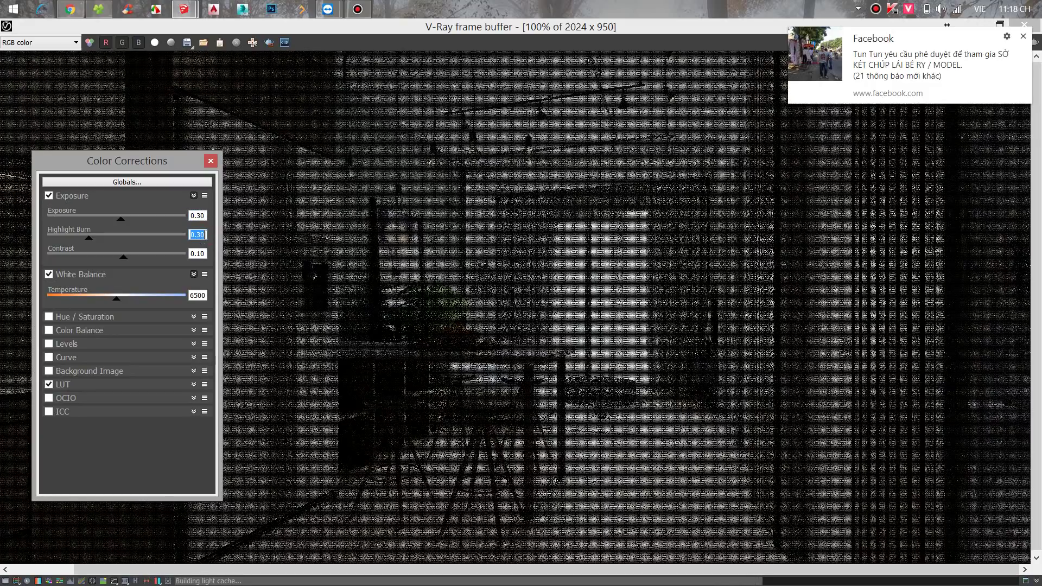
text(0)
double_click(204, 215)
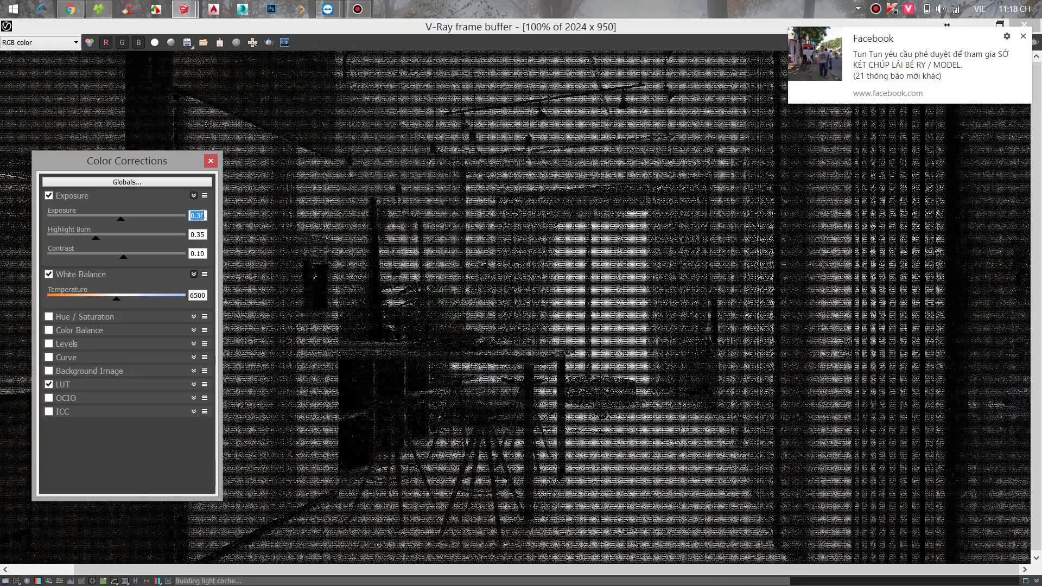
key(BackSpace)
text(.2)
key(Return)
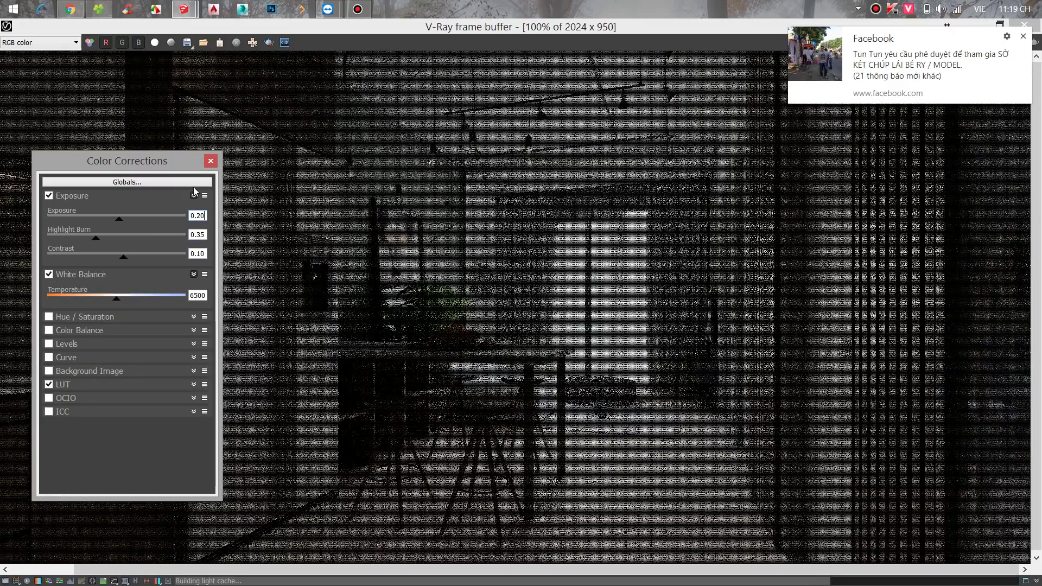
Close Color Corrections and open WORK (F:) > 2017 > KIEN PHAT > 03- MS DUYEN-EHOME 3 in a smaller Explorer window.
click(212, 163)
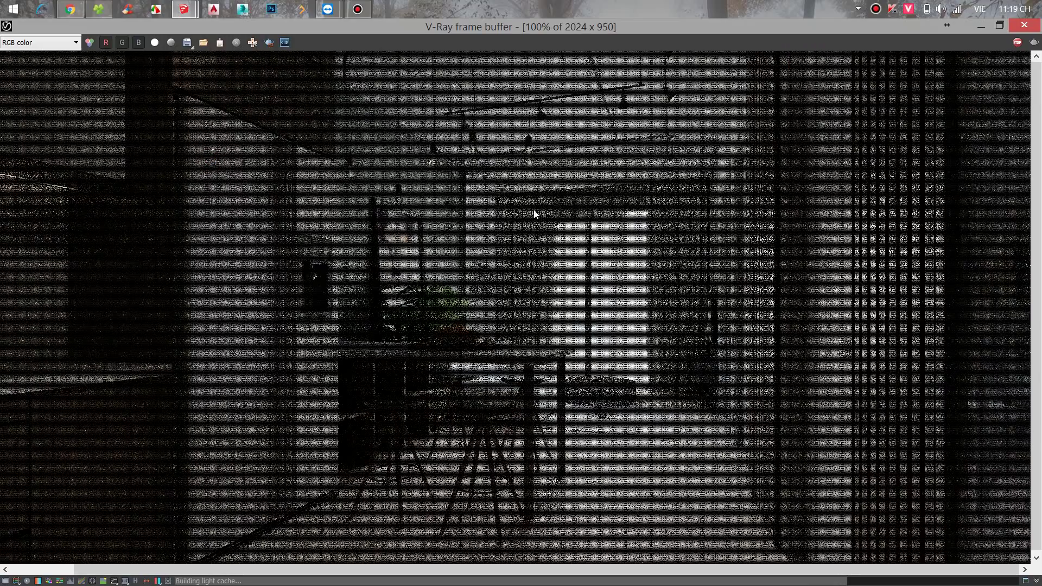
click(99, 9)
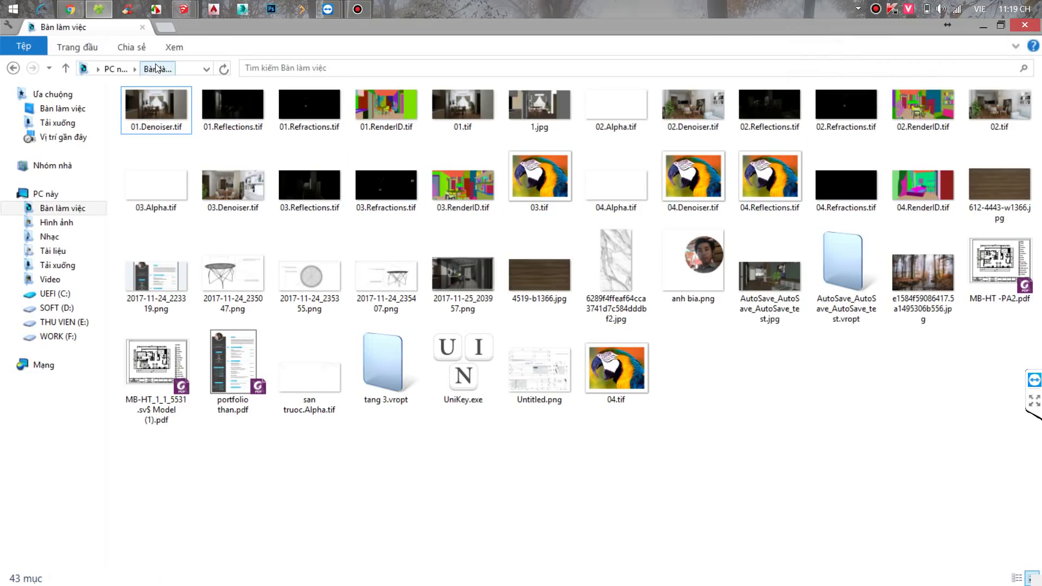
click(57, 337)
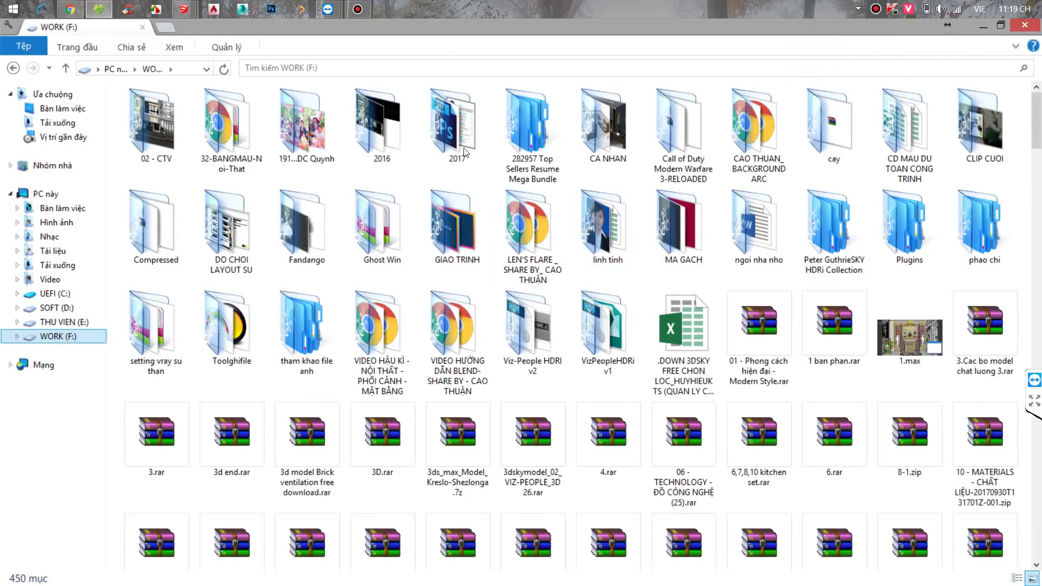
click(465, 154)
double_click(464, 151)
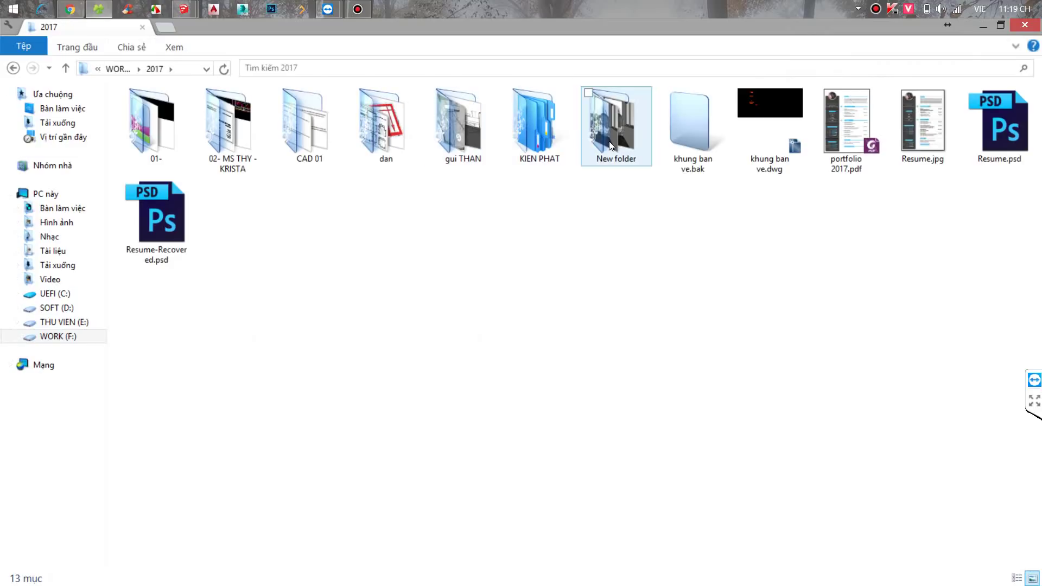
double_click(545, 138)
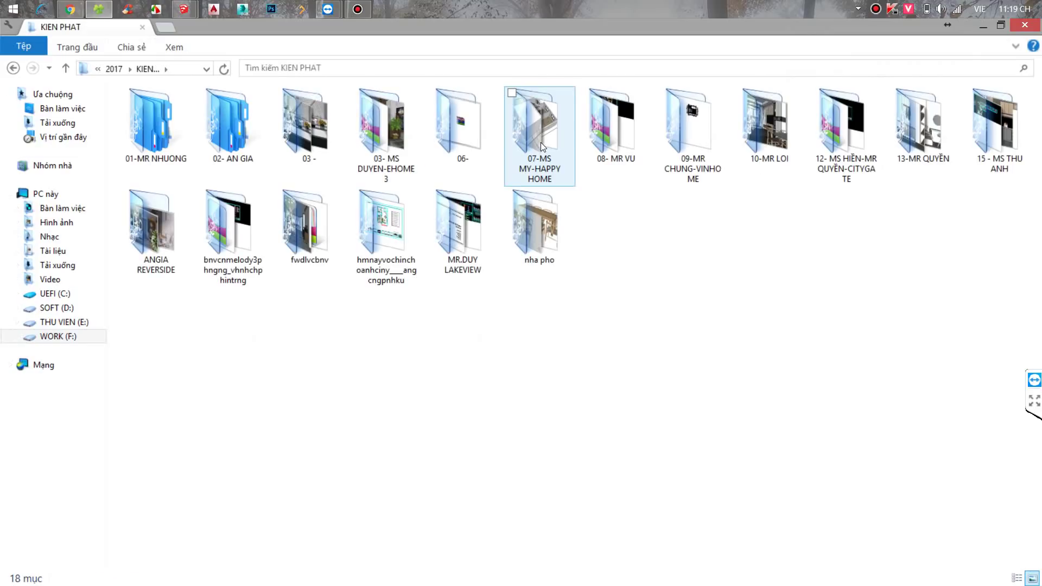
double_click(399, 156)
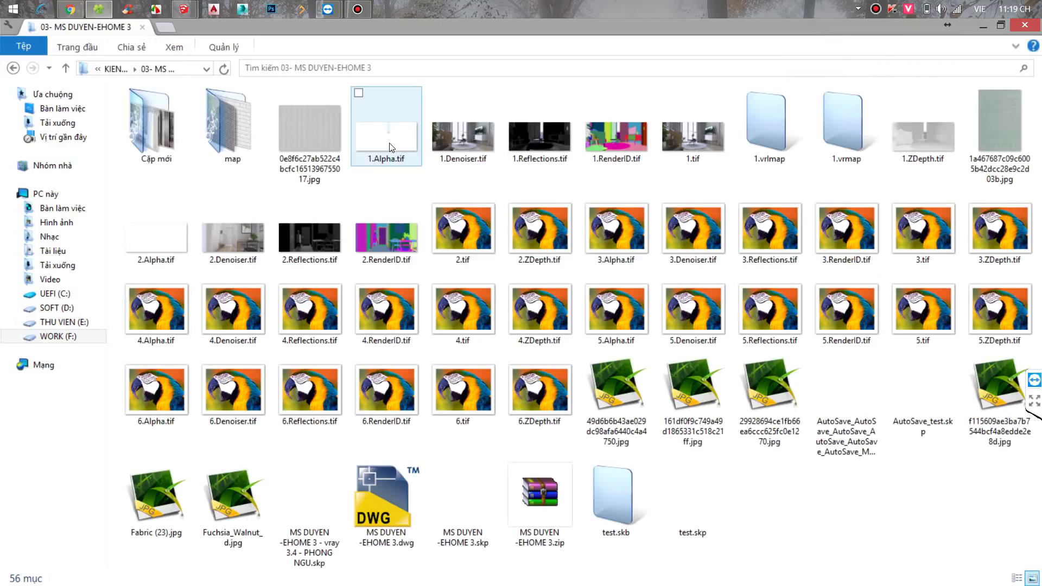
mouse_move(445, 26)
mouse_down()
mouse_move(443, 143)
mouse_move(594, 114)
mouse_up()
mouse_move(155, 126)
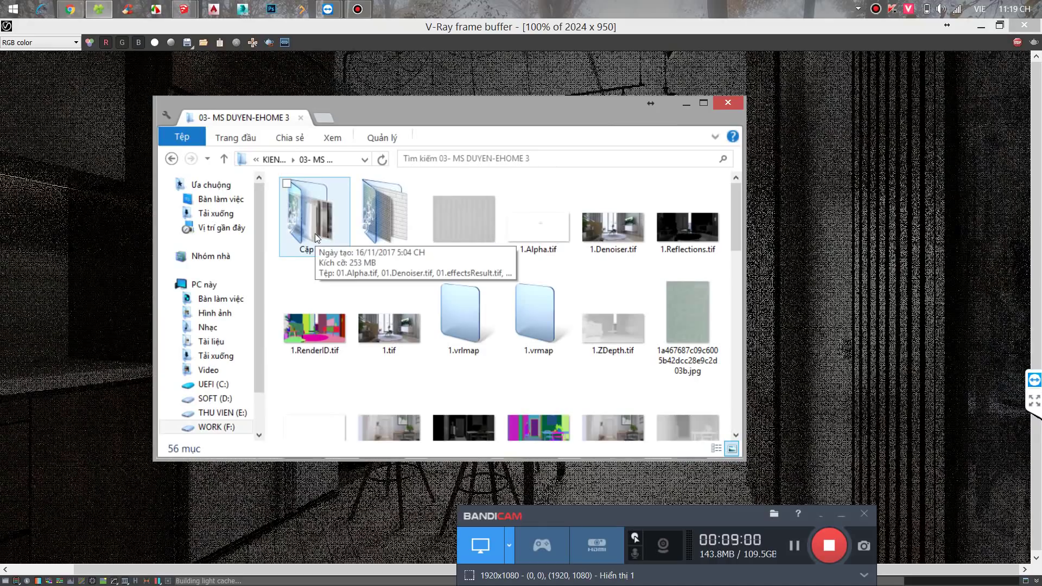
Open the Cặp mới render-pass folder and open 02.tif in Windows Photo Viewer.
double_click(325, 225)
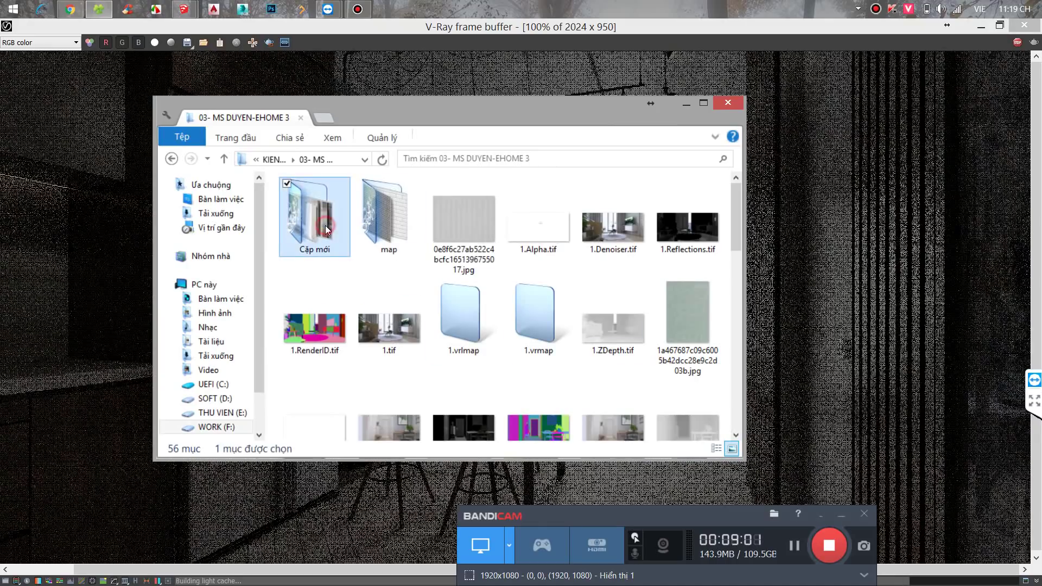
drag(486, 113, 349, 97)
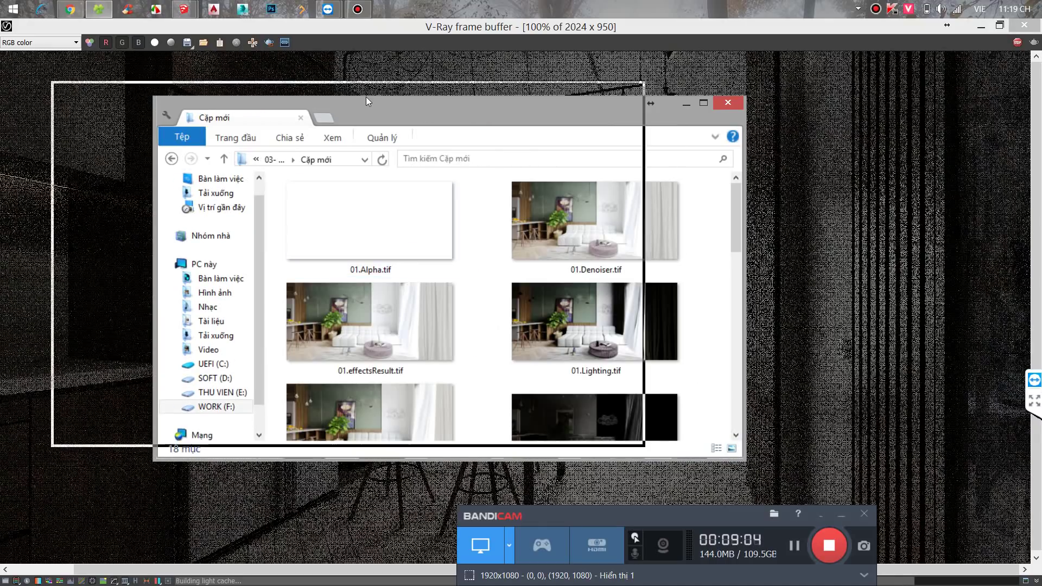
scroll(577, 293, down, 3)
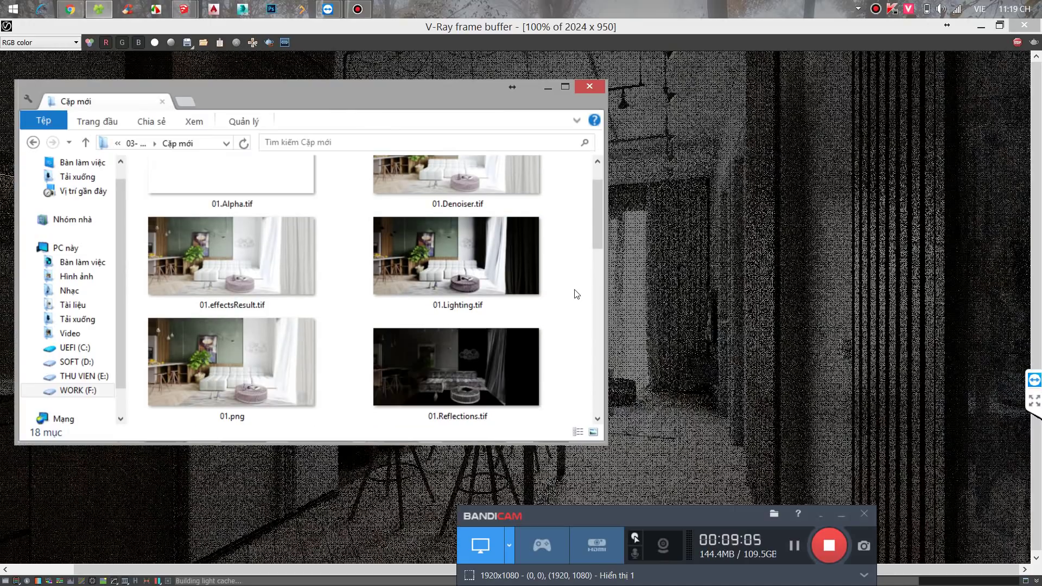
scroll(576, 294, down, 2)
scroll(576, 294, down, 2)
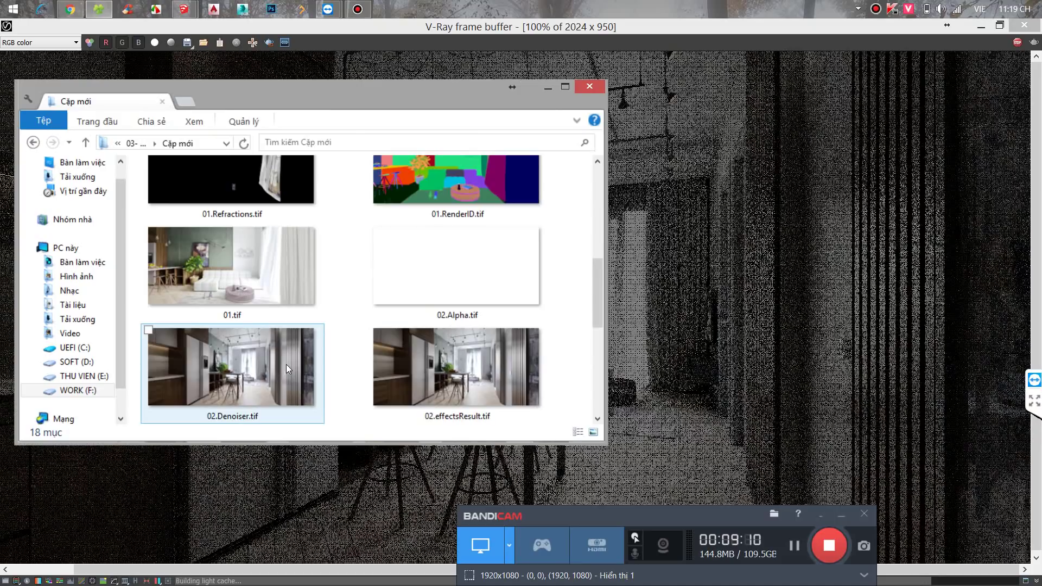
scroll(285, 364, down, 2)
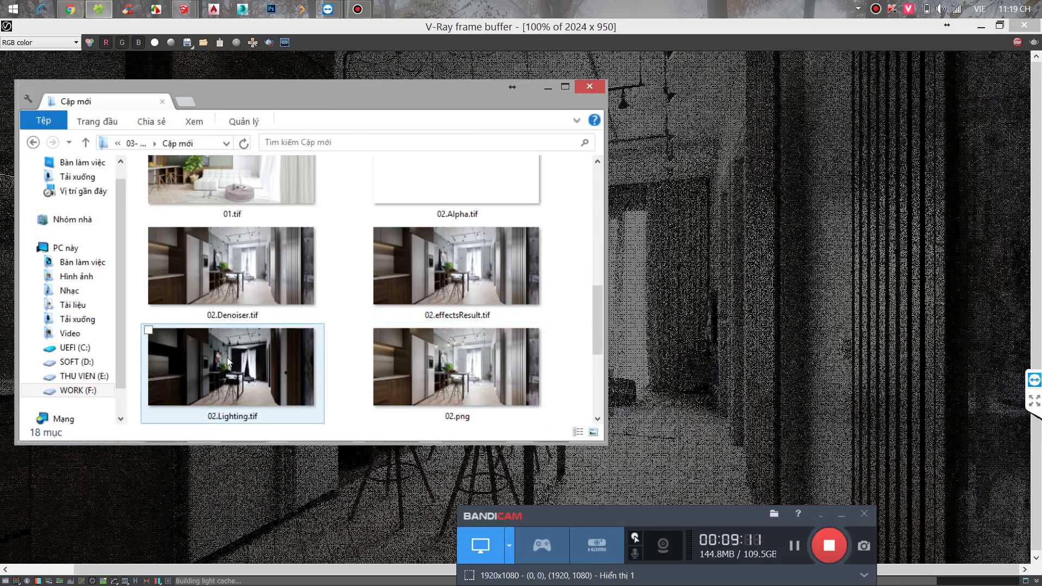
scroll(229, 368, down, 2)
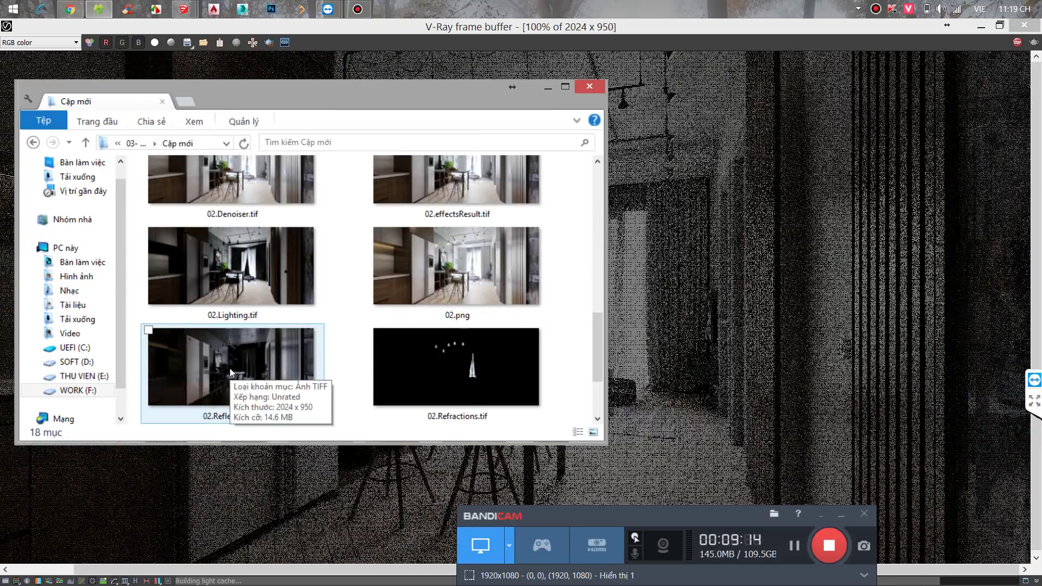
scroll(459, 400, down, 2)
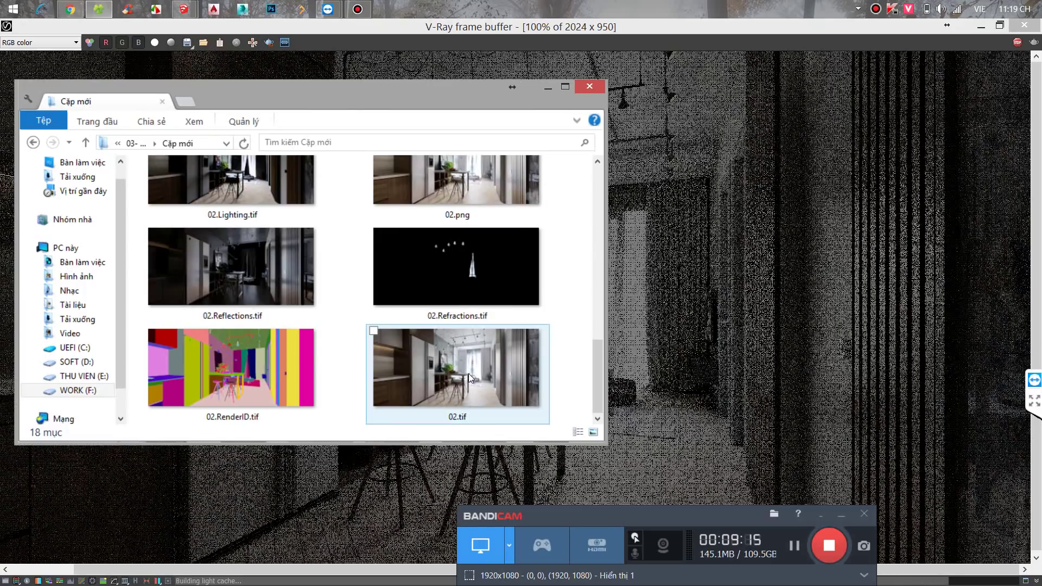
click(468, 374)
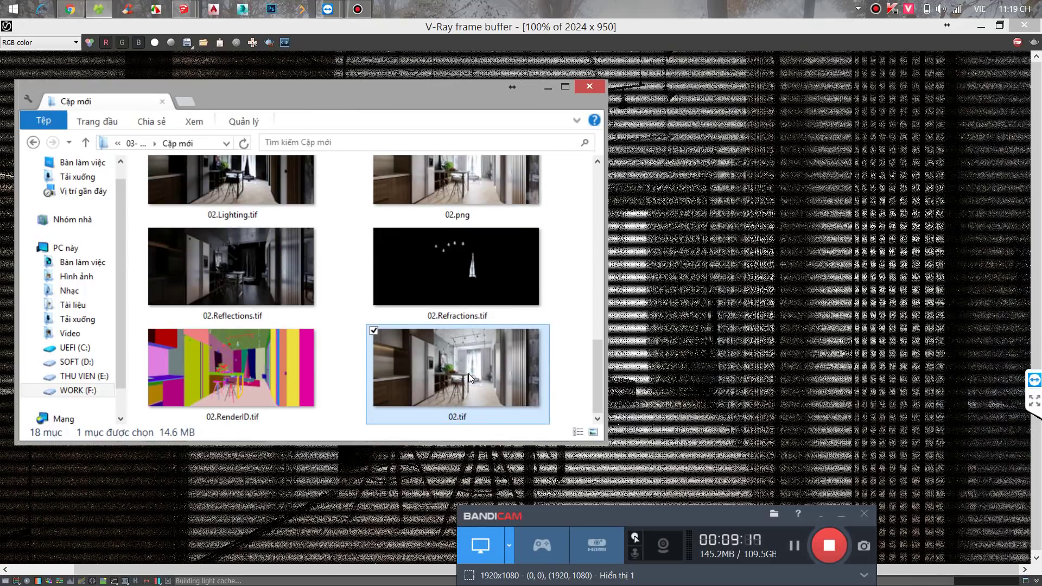
double_click(468, 373)
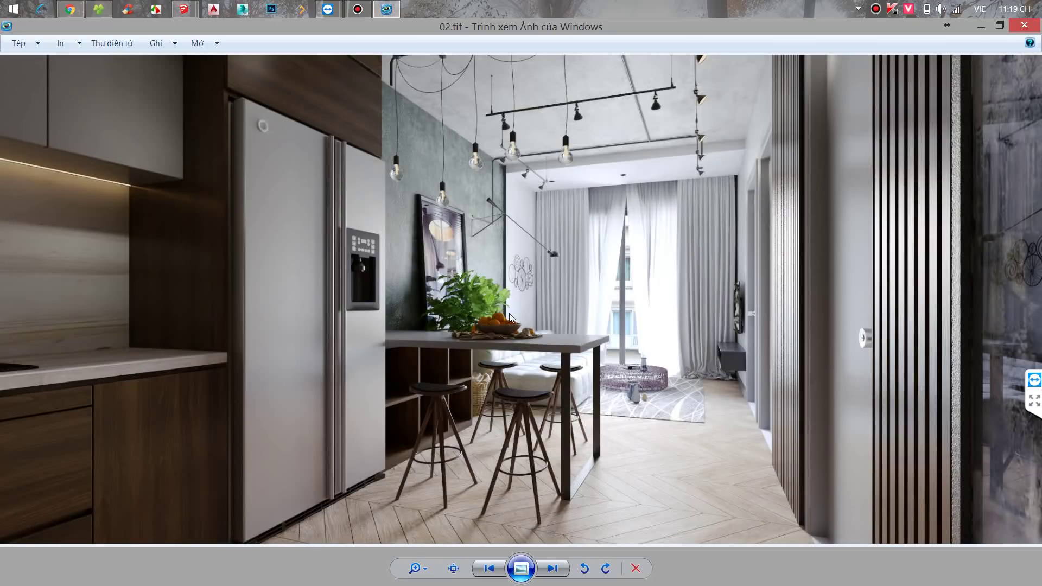
Restore Chrome to a narrow window and place it beside the 02.tif render.
click(70, 9)
click(1000, 26)
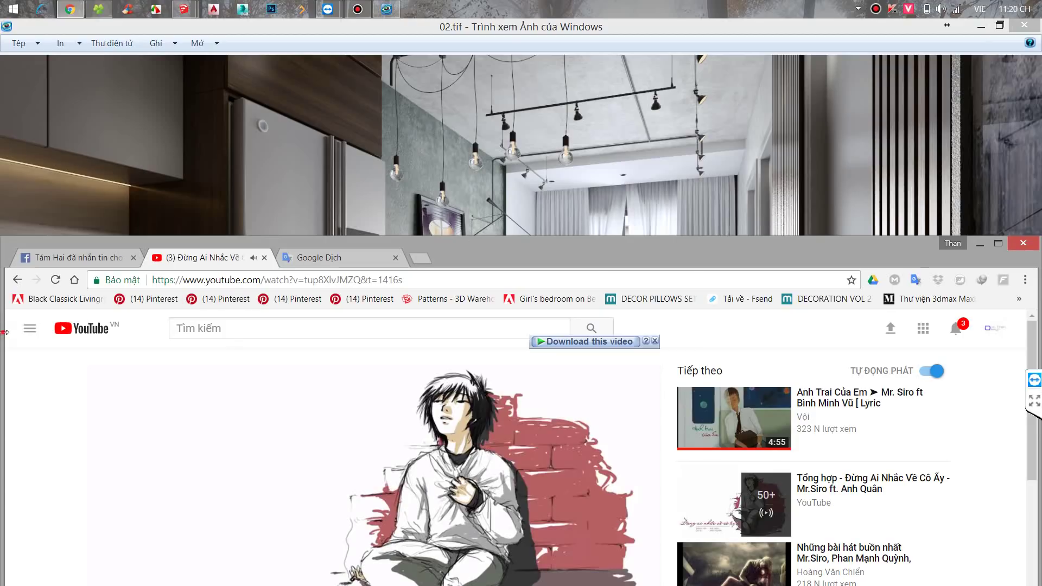
drag(3, 380, 688, 380)
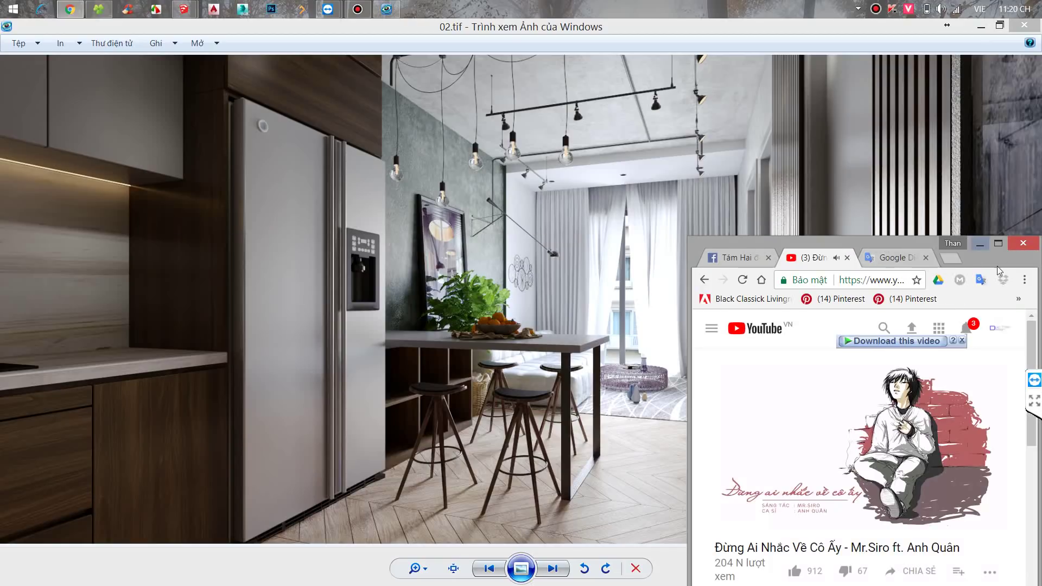
mouse_move(988, 252)
mouse_down()
mouse_move(261, 101)
mouse_move(228, 36)
mouse_up()
In Google Dịch, type Vietnamese caption lines about the un-retouched new-settings image and the retouched one.
click(234, 48)
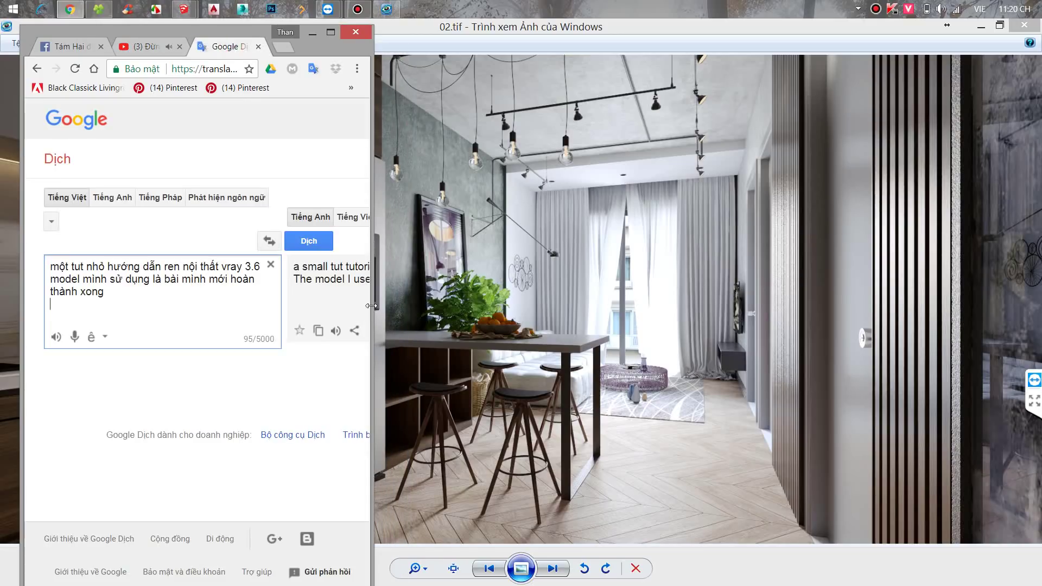
drag(372, 307, 577, 315)
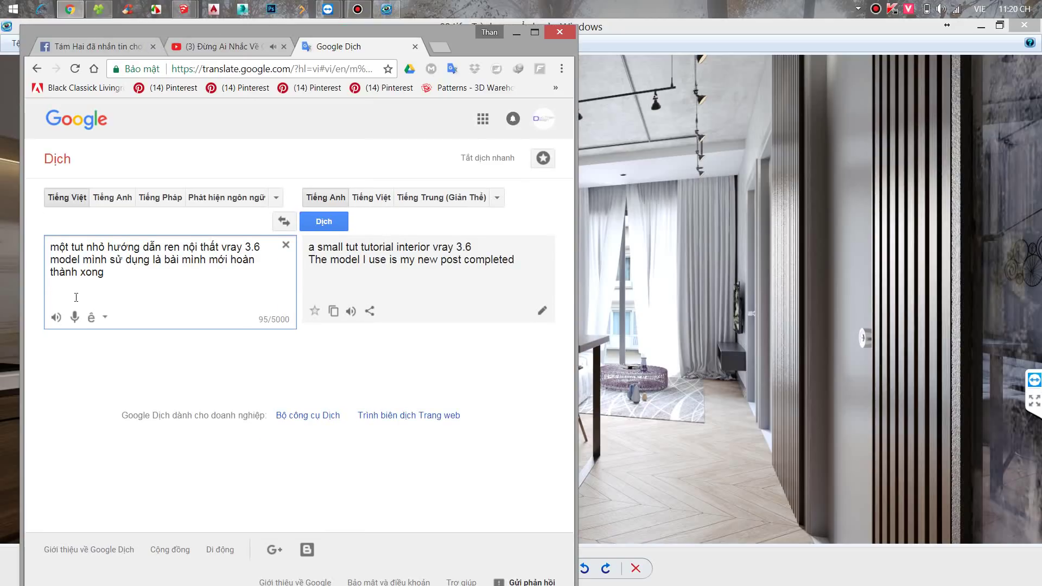
text(hinhf )
text(n dư)
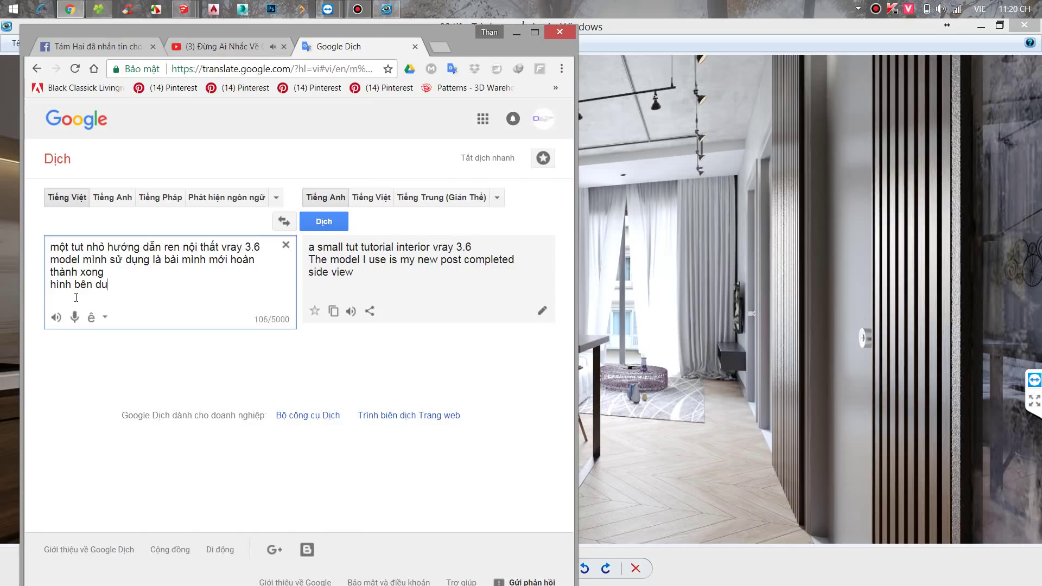
text(ới là f)
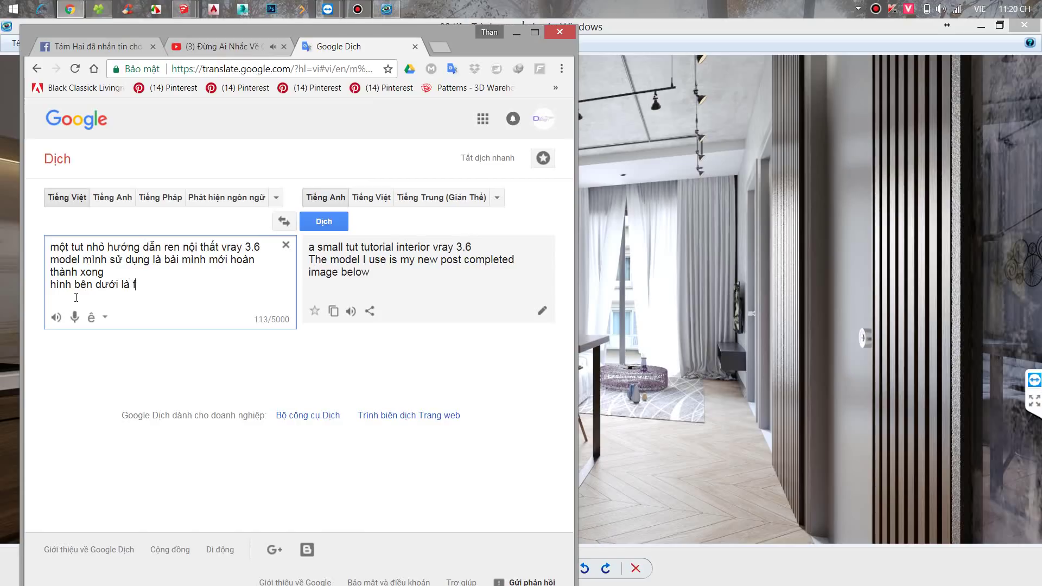
text(u)
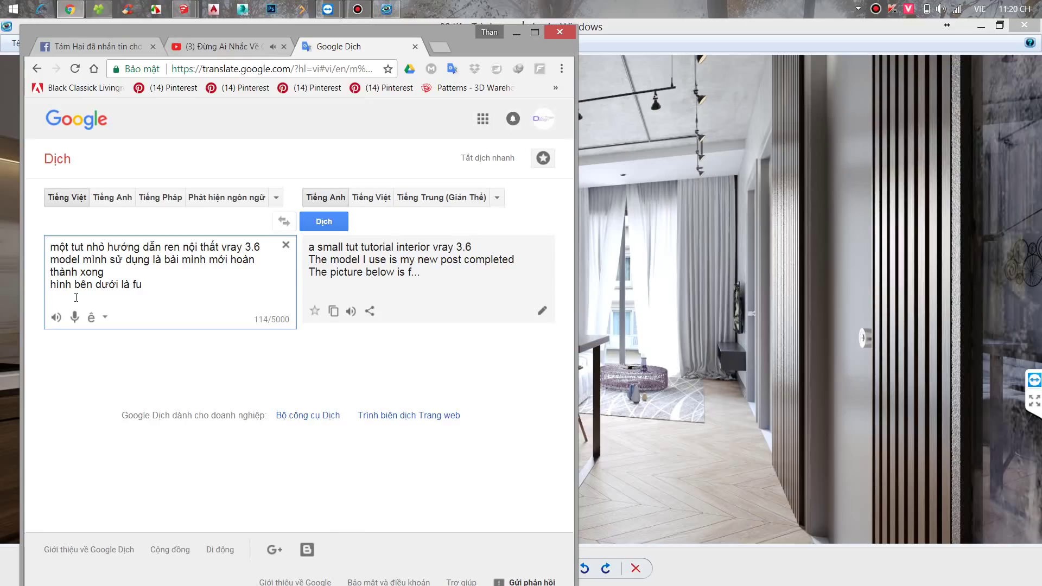
text(ll khôn)
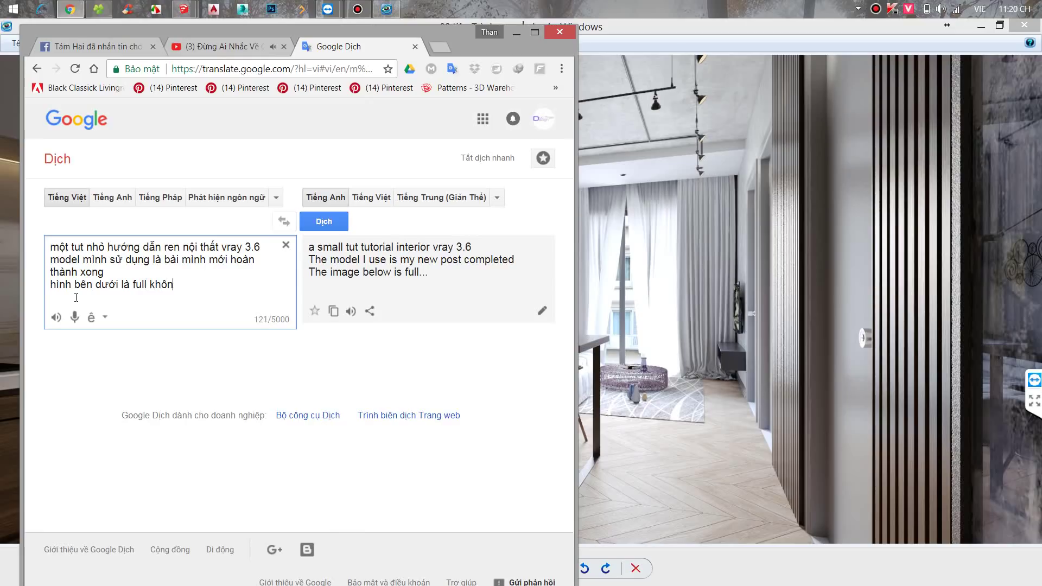
text(g qu)
text(a sho)
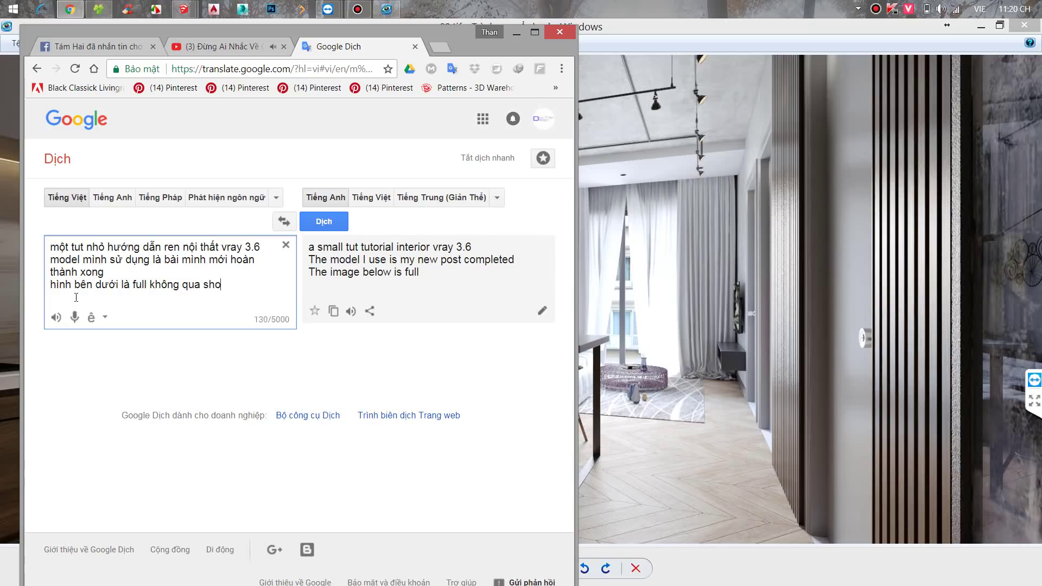
text(p va)
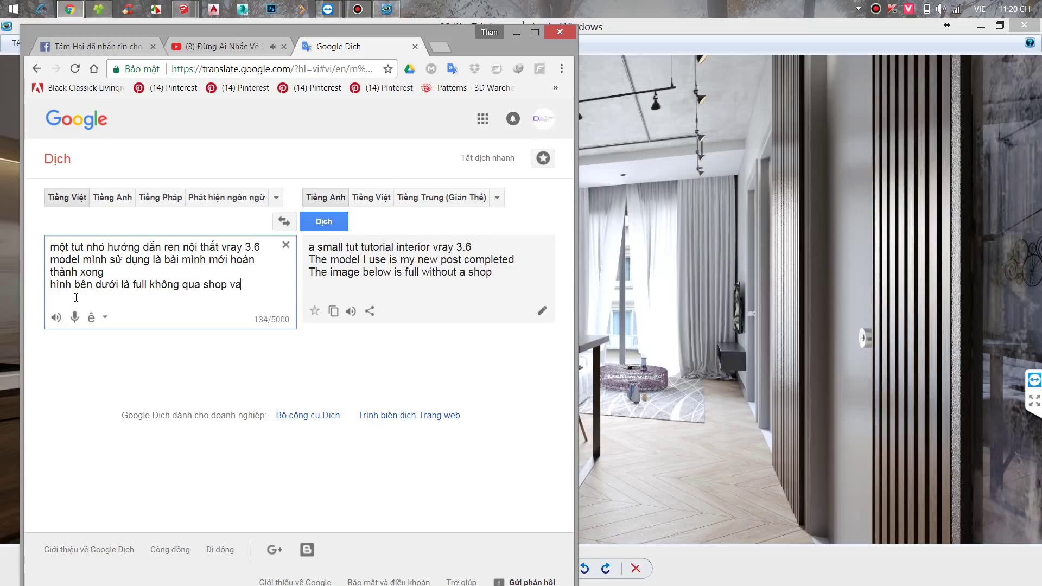
text(f dd)
text(u)
text(ren bằng)
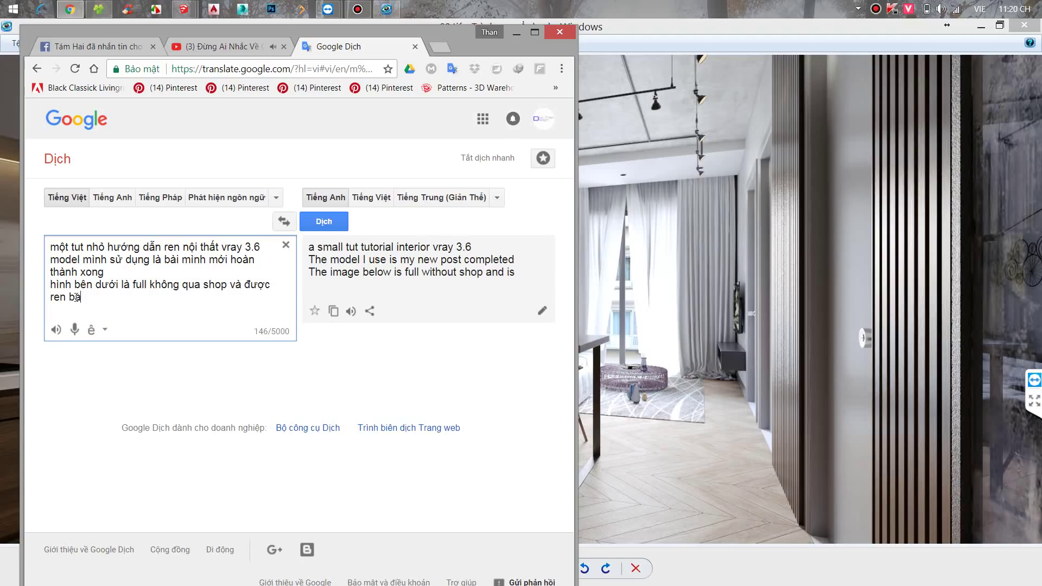
text( s)
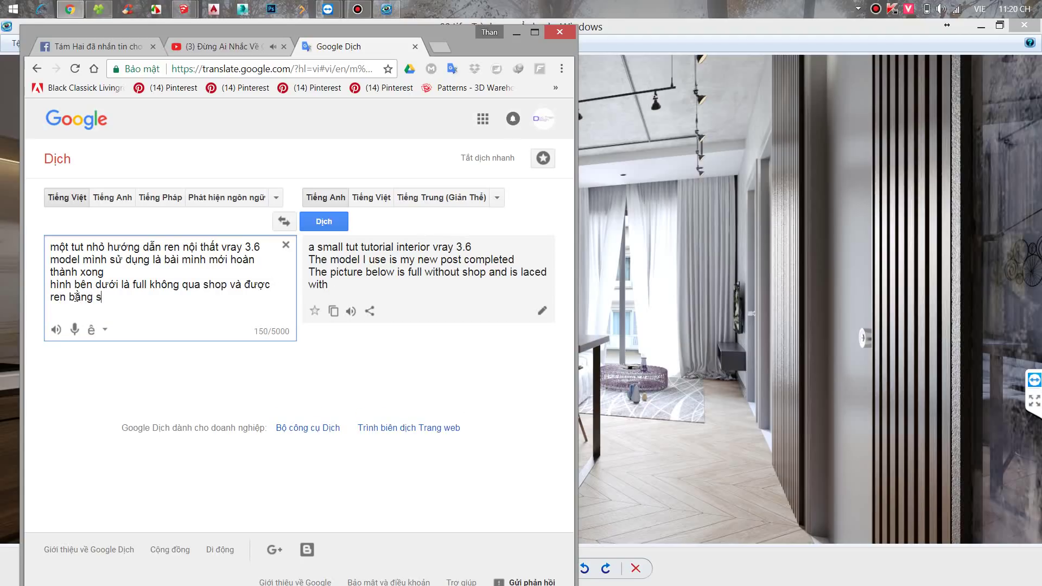
text(etting m)
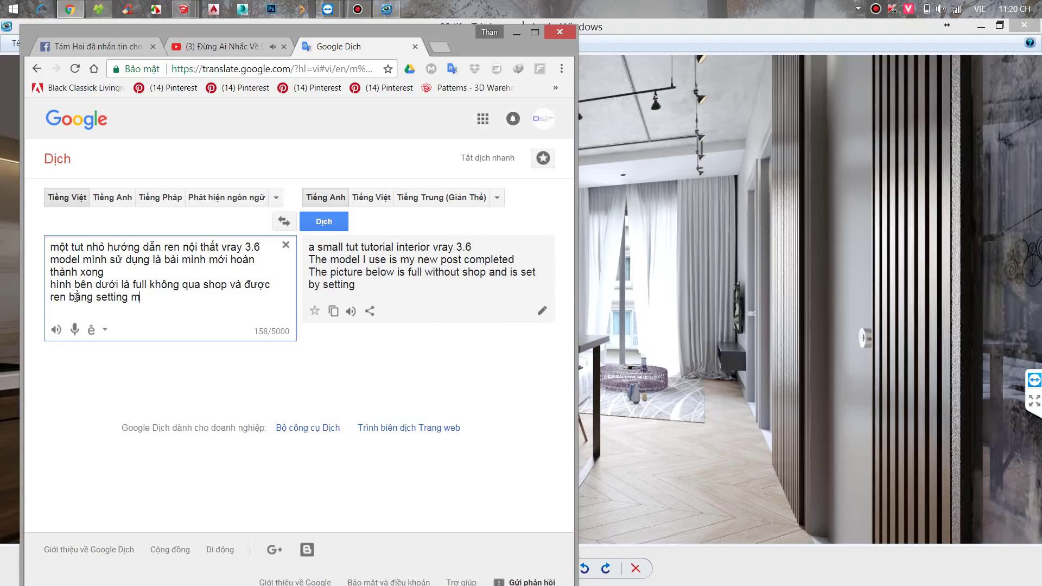
text(h n)
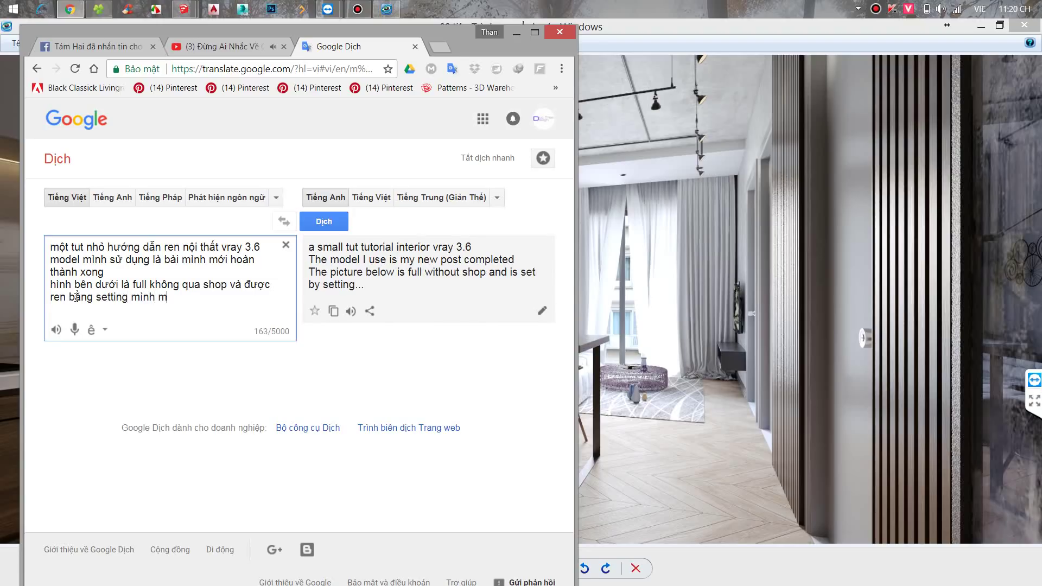
text(oi)
text( hiê)
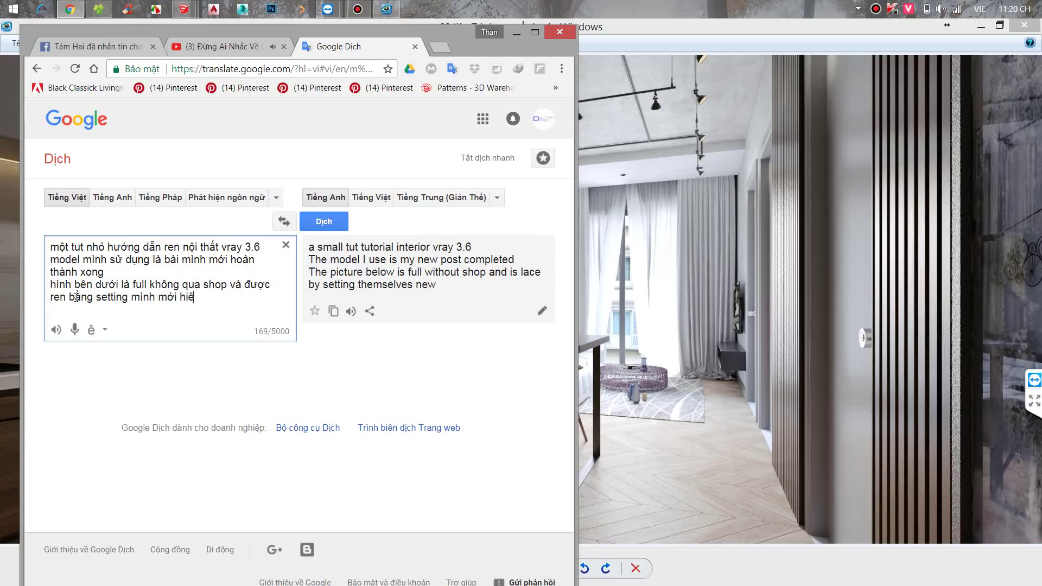
text(u chỉnh)
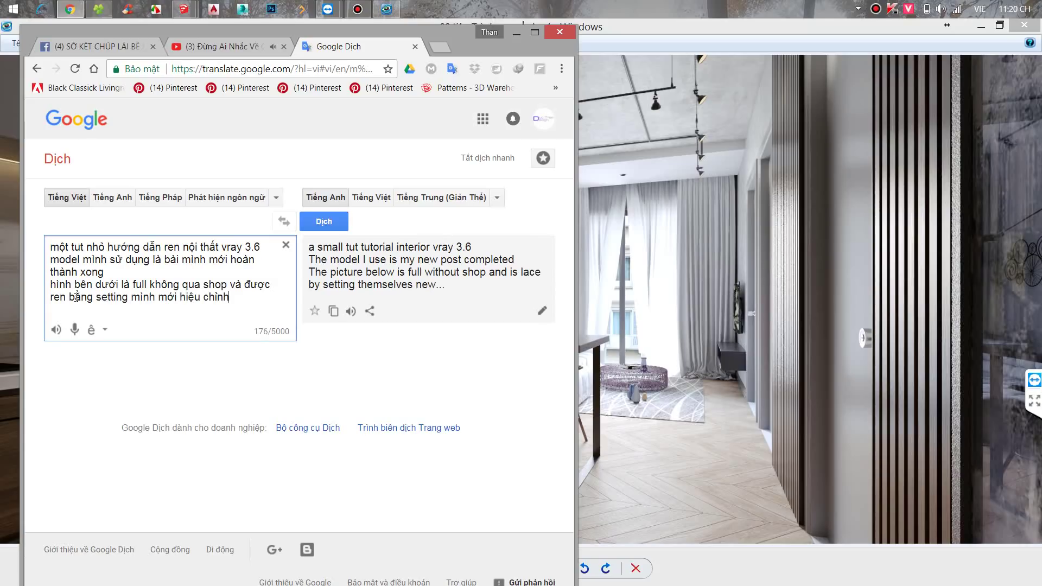
text( xong)
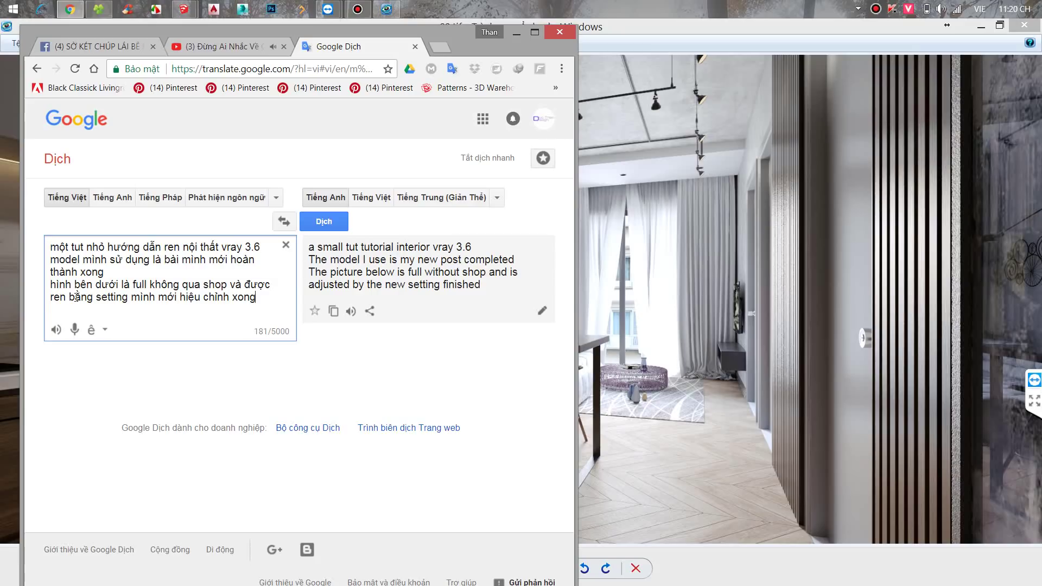
key(Return)
text(f)
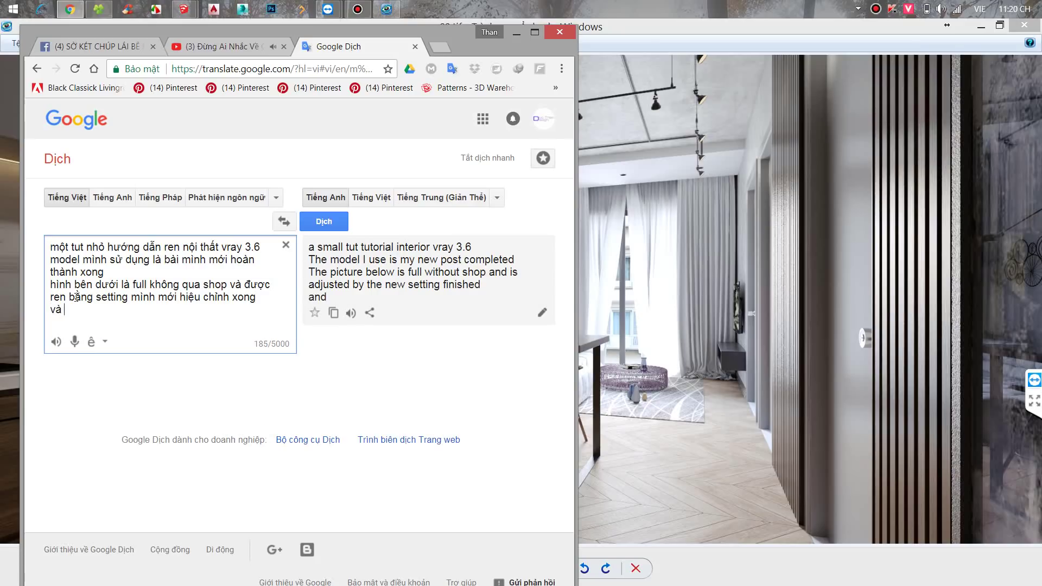
text(nhf nay)
text(laf)
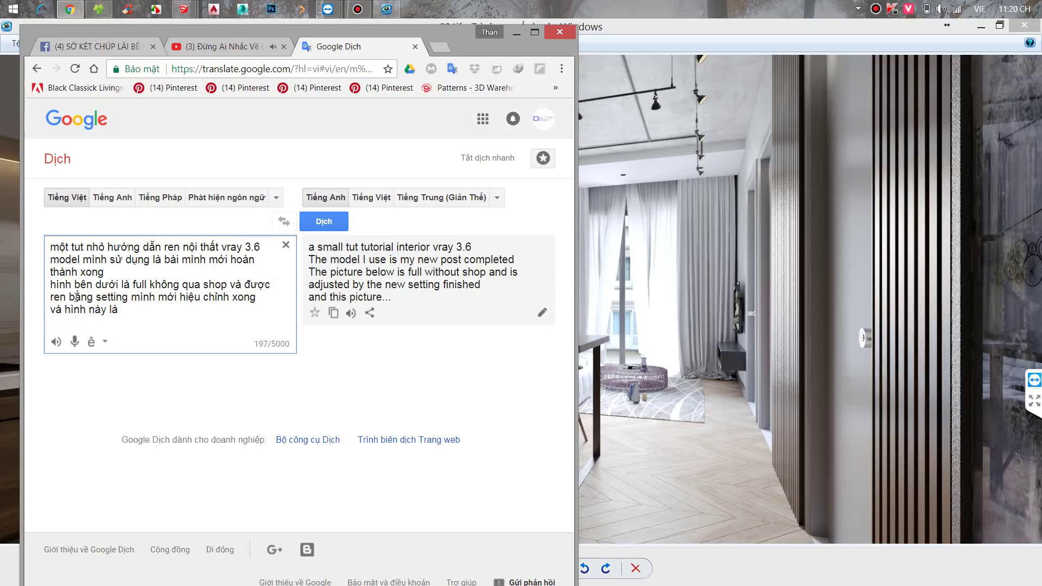
text(dd)
text( qua s)
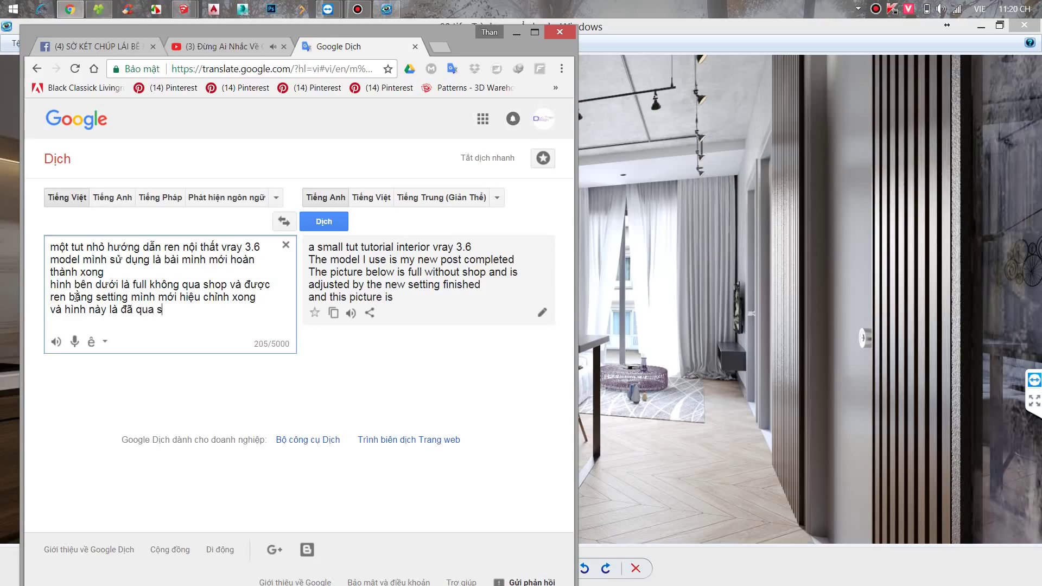
text(hop)
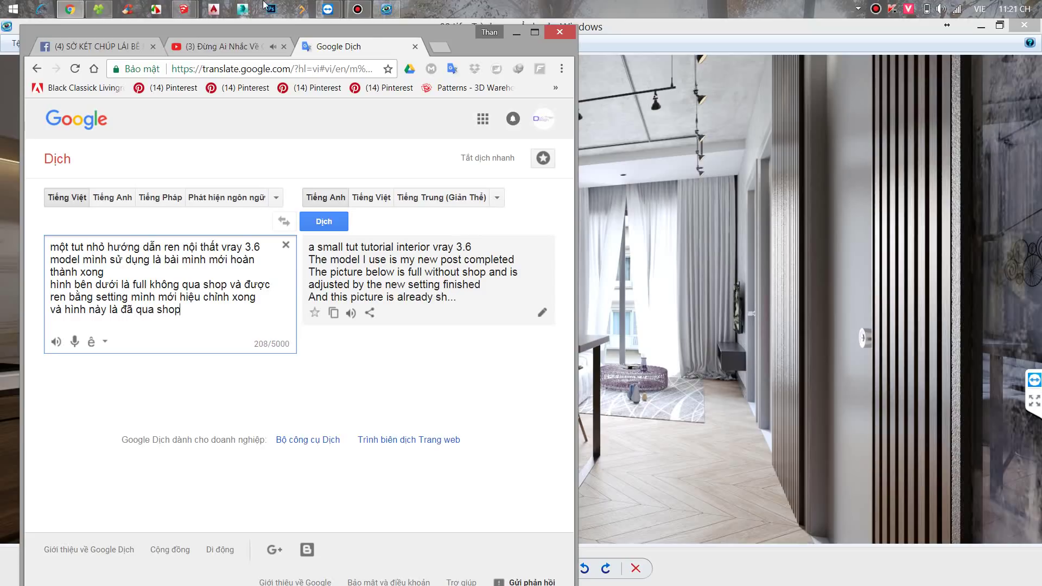
Open 02.png, restore both photo viewers, and minimize Explorer and the V-Ray frame buffer.
click(602, 68)
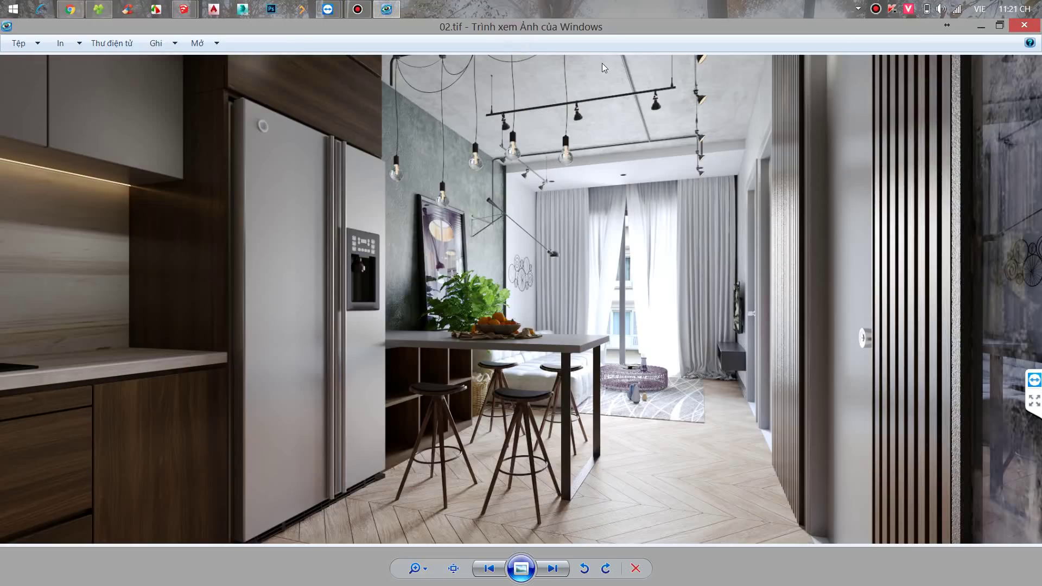
click(99, 11)
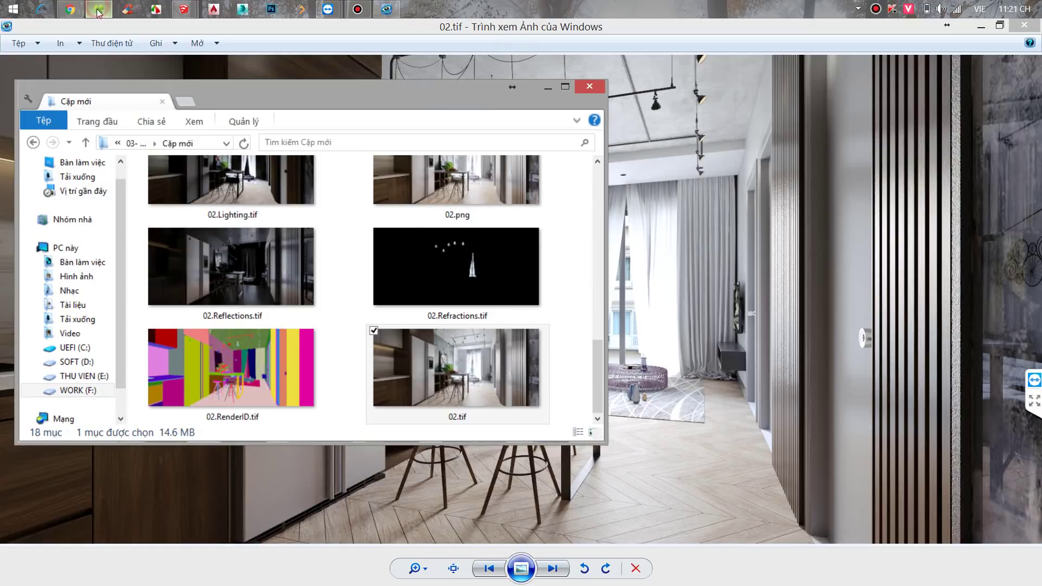
click(566, 258)
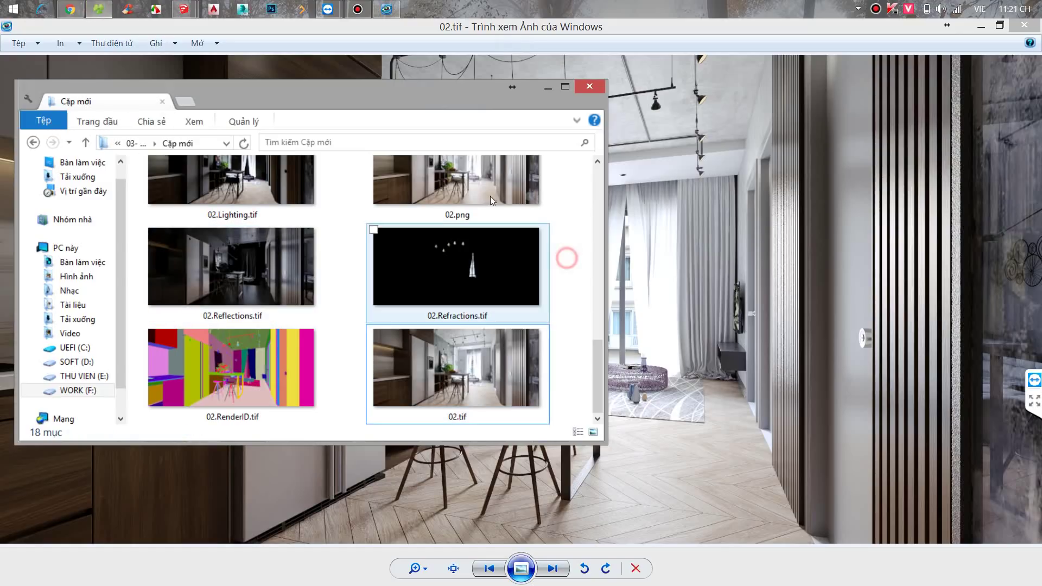
double_click(474, 180)
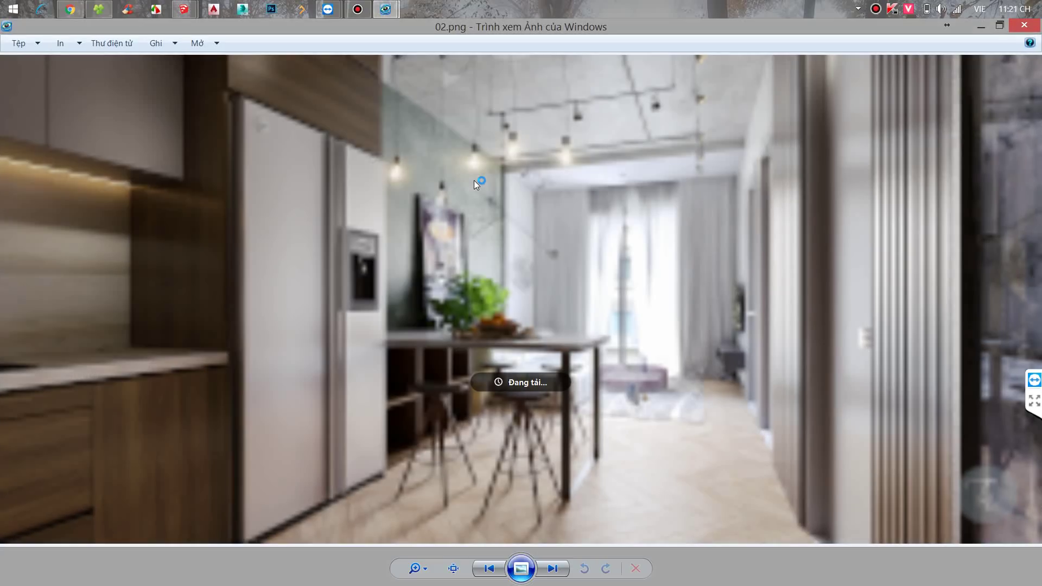
click(999, 25)
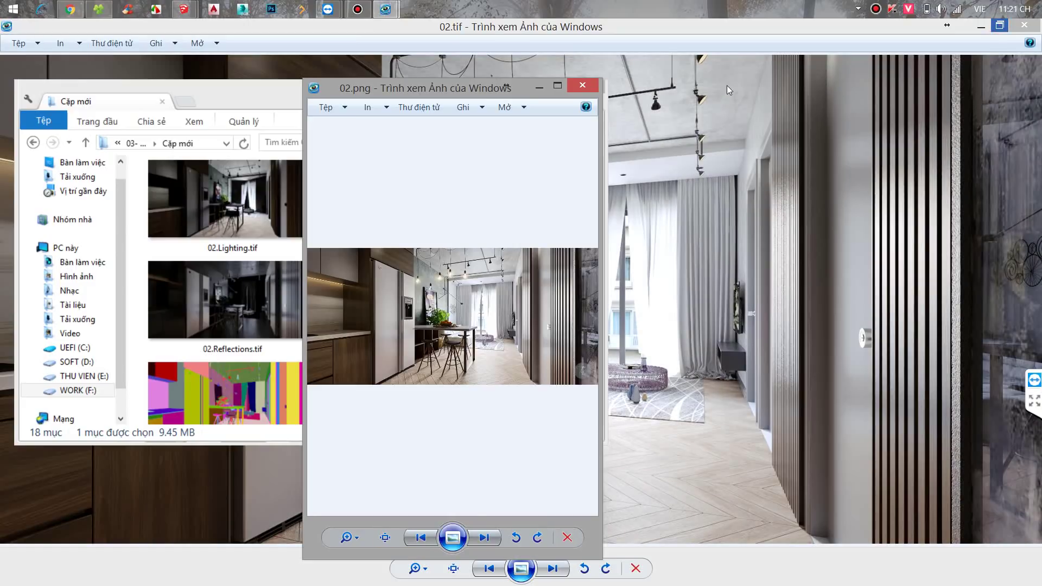
click(243, 94)
click(550, 91)
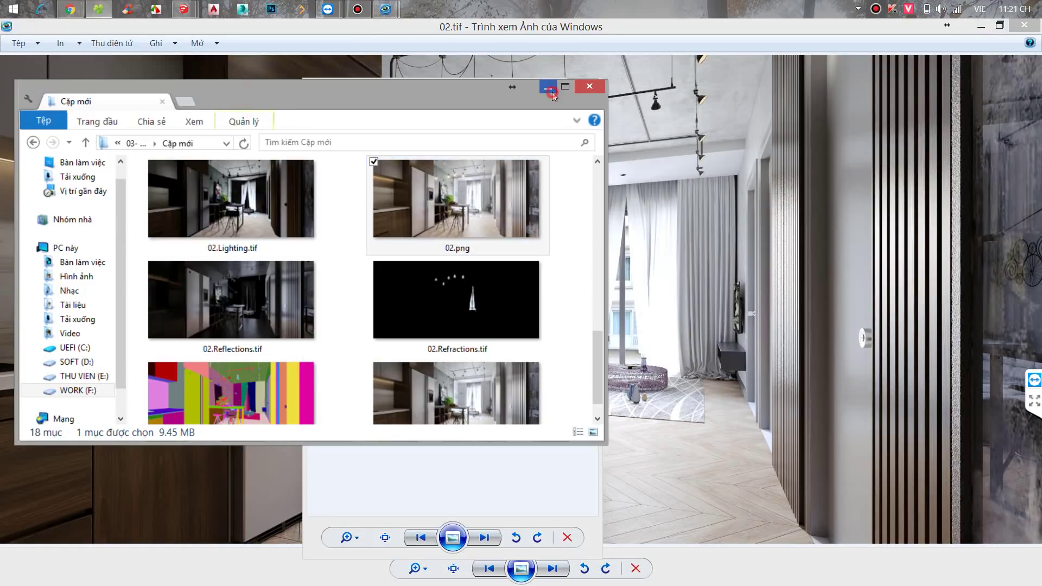
click(1000, 26)
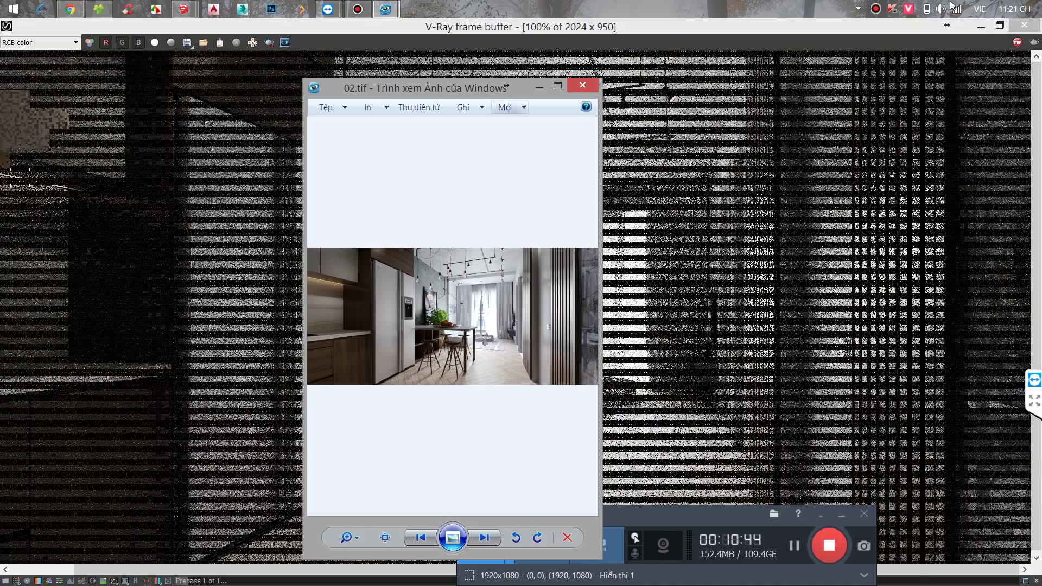
click(981, 27)
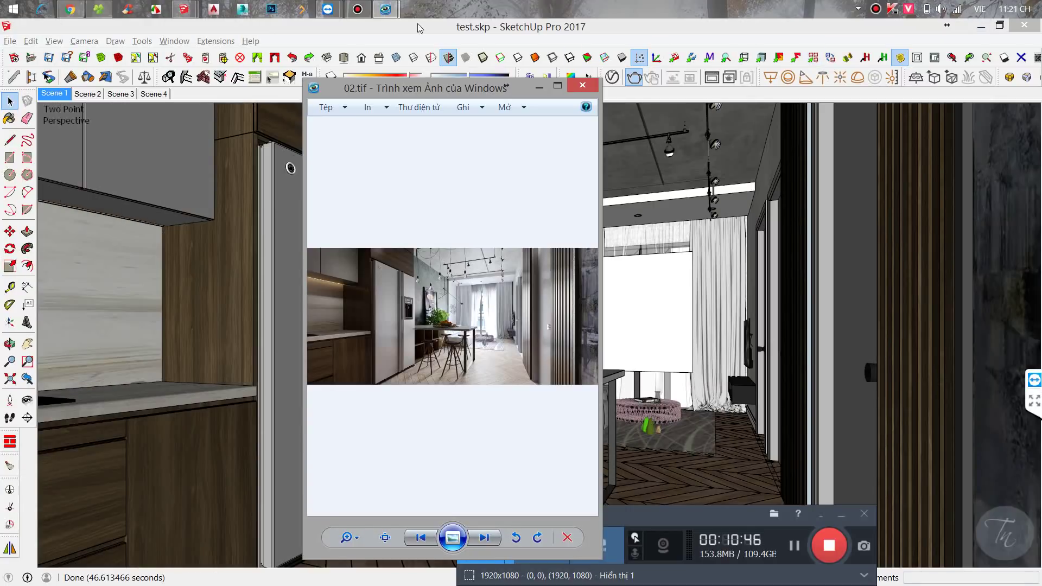
Arrange 02.tif on the left and 02.png on the right, enlarging both viewer windows.
drag(429, 88, 171, 61)
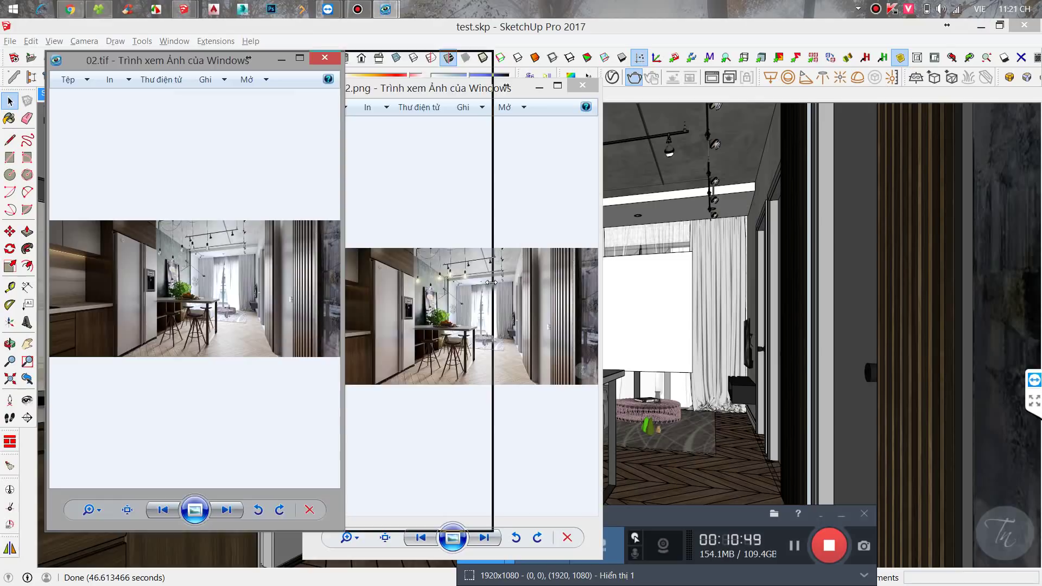
drag(343, 267, 493, 266)
mouse_move(519, 90)
mouse_down()
mouse_move(726, 79)
mouse_move(710, 60)
mouse_up()
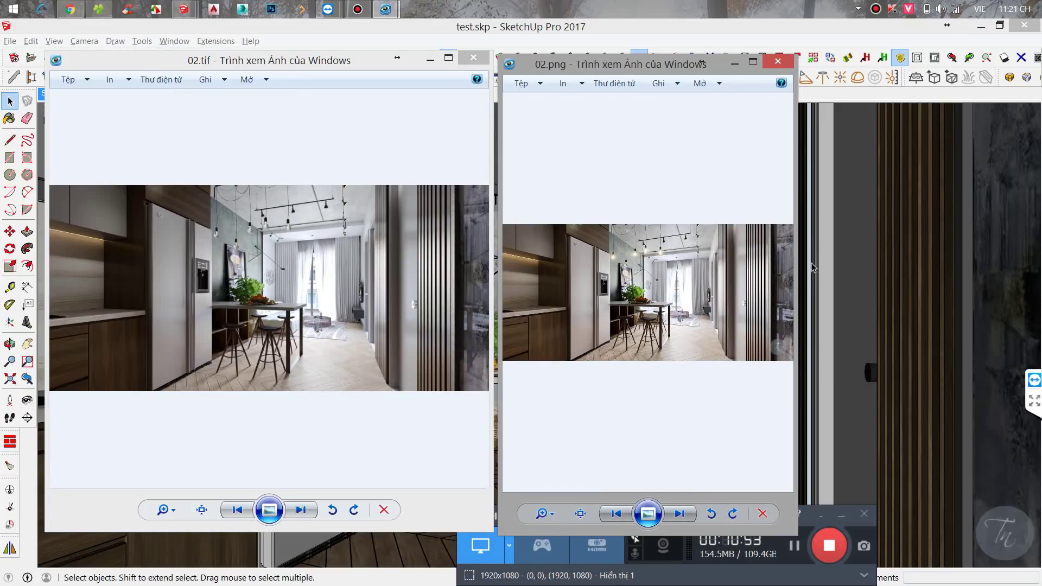
drag(796, 265, 1003, 274)
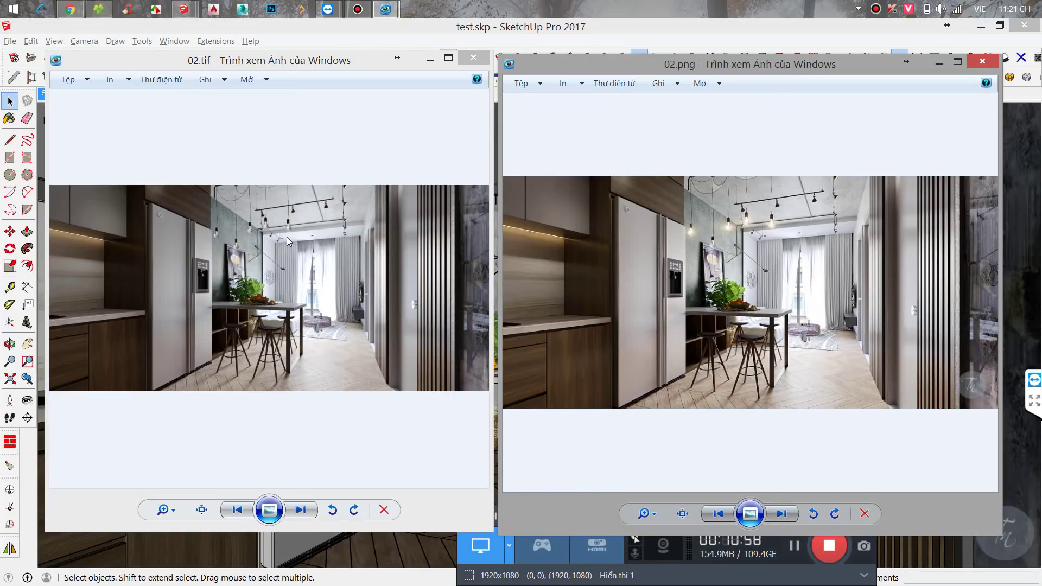
Zoom into the kitchen in both 02.tif and 02.png for comparison.
click(253, 272)
scroll(253, 270, up, 1)
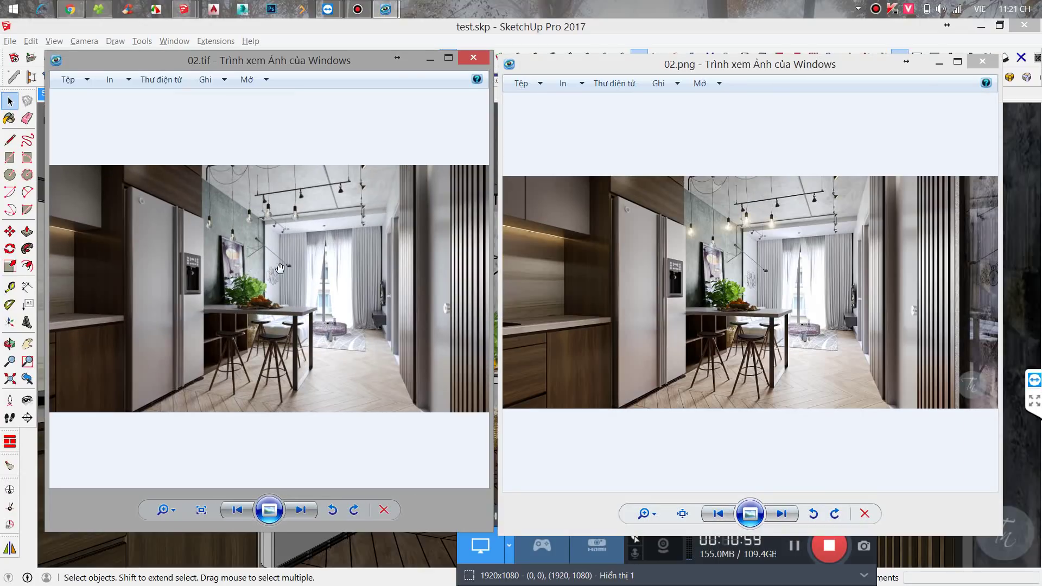
scroll(279, 268, up, 1)
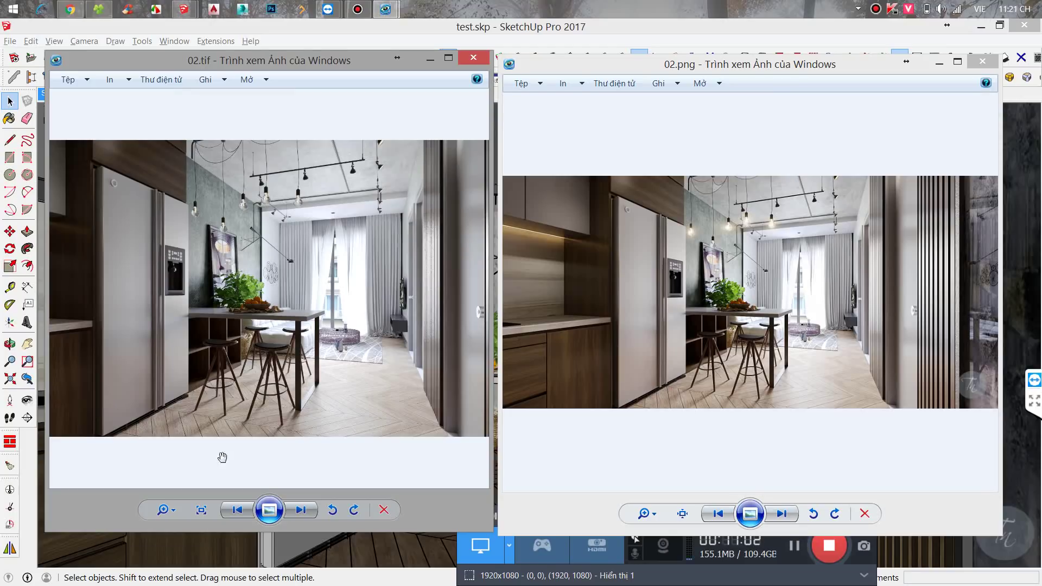
click(791, 324)
scroll(790, 323, up, 1)
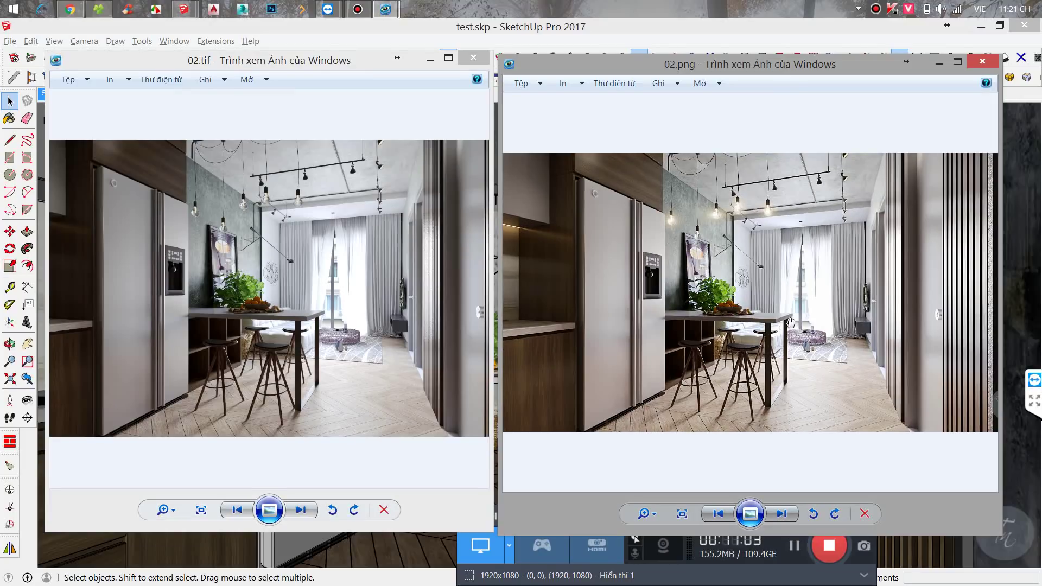
scroll(791, 323, up, 1)
click(339, 290)
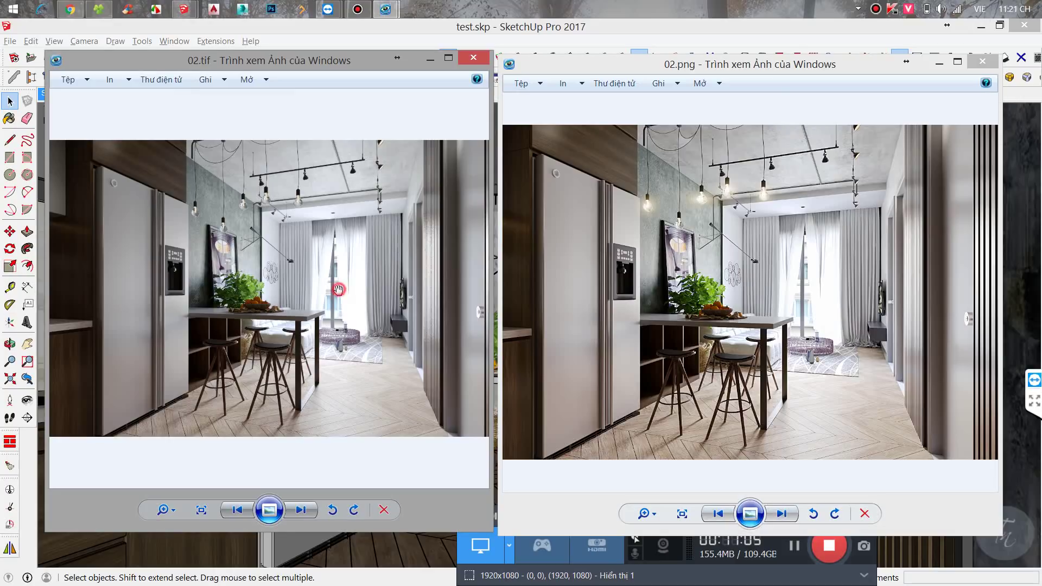
scroll(338, 289, up, 1)
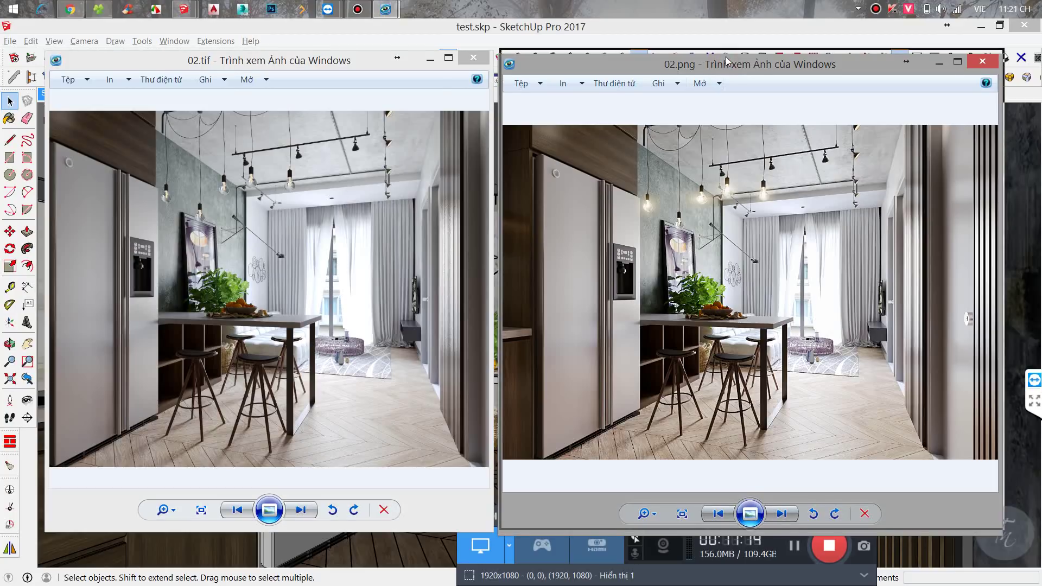
drag(721, 61, 723, 55)
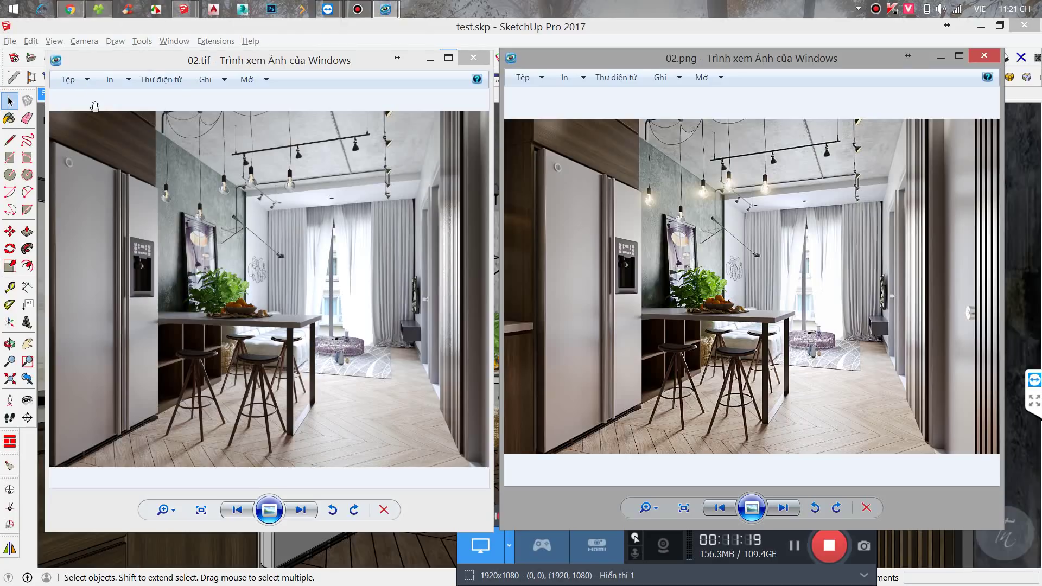
Add a new caption line saying per-scene lighting adjustment isn't complicated.
click(70, 9)
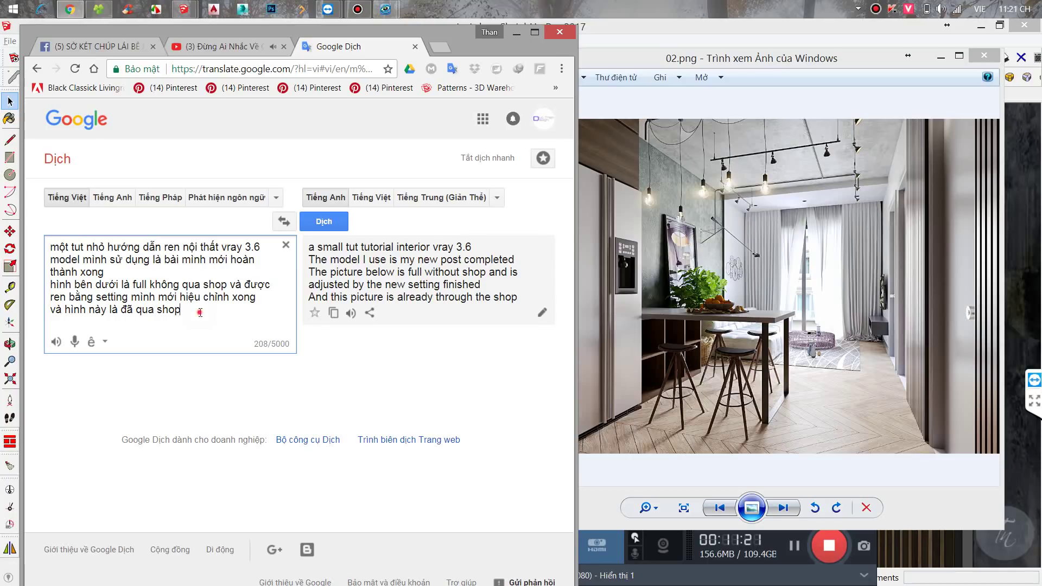
key(Return)
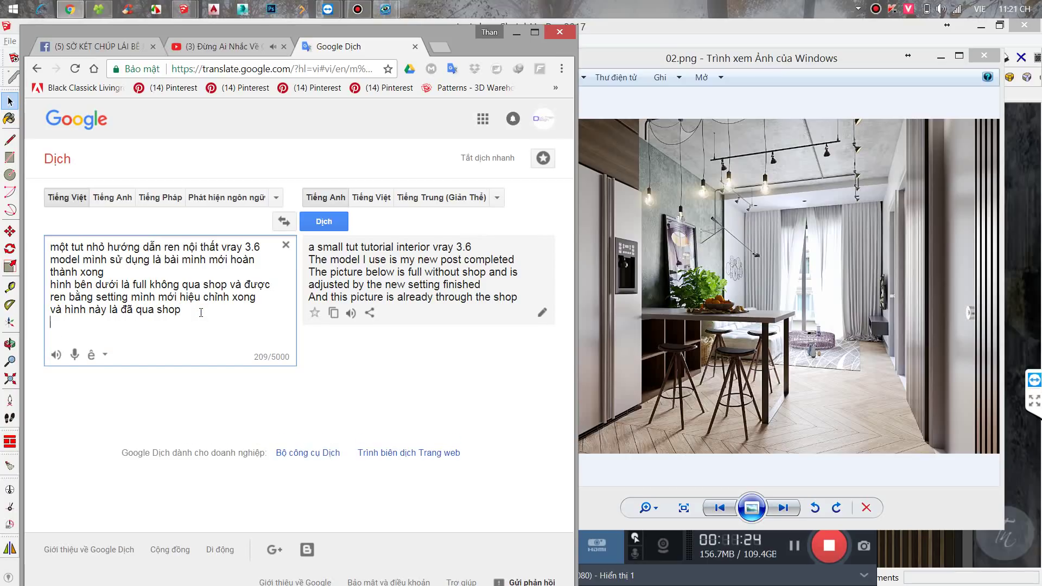
text(quá)
text( đo)
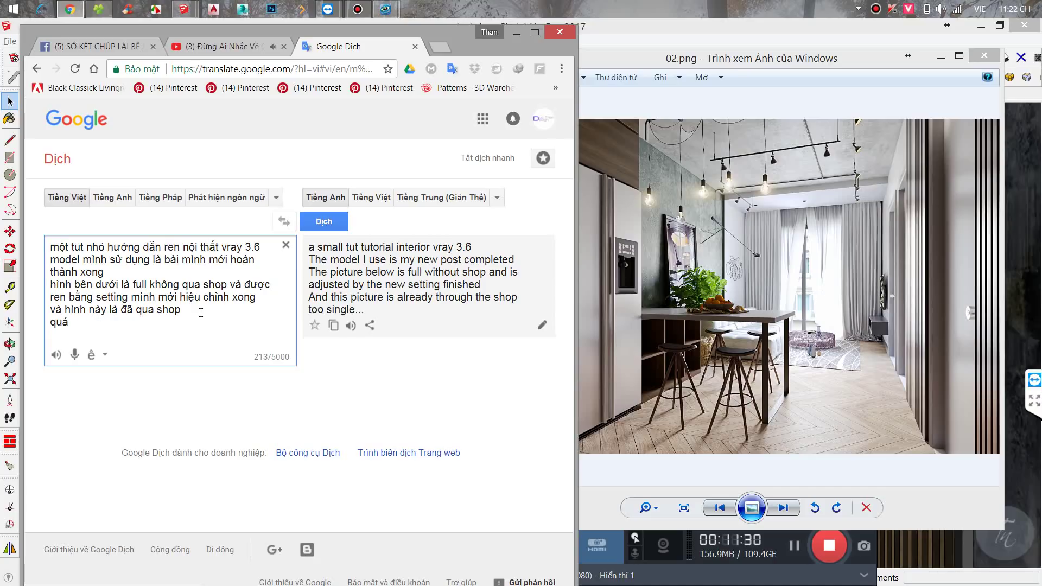
key(BackSpace)
key(BackSpace)
key(BackSpace)
text(cũng )
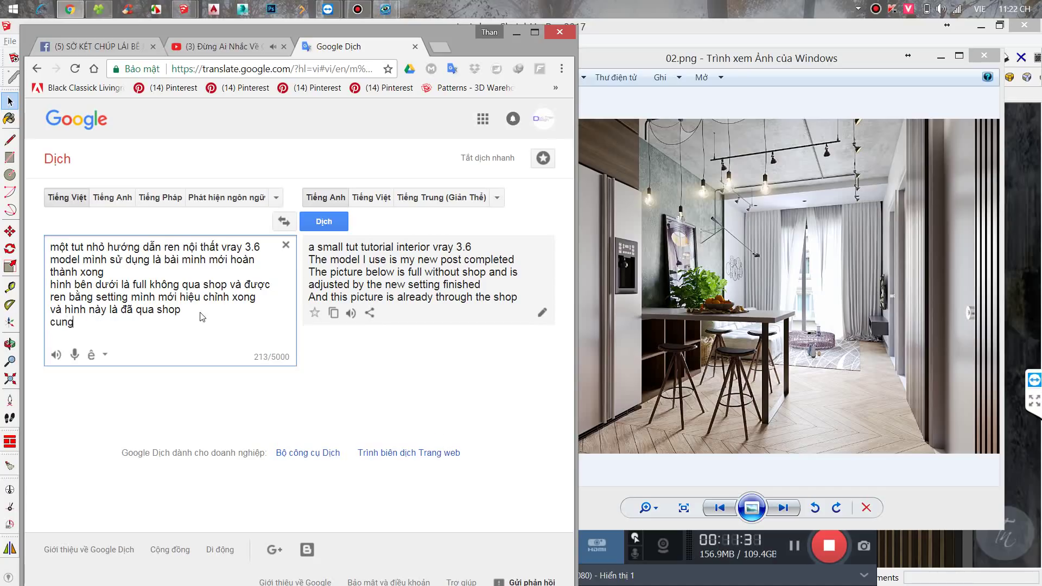
text(không)
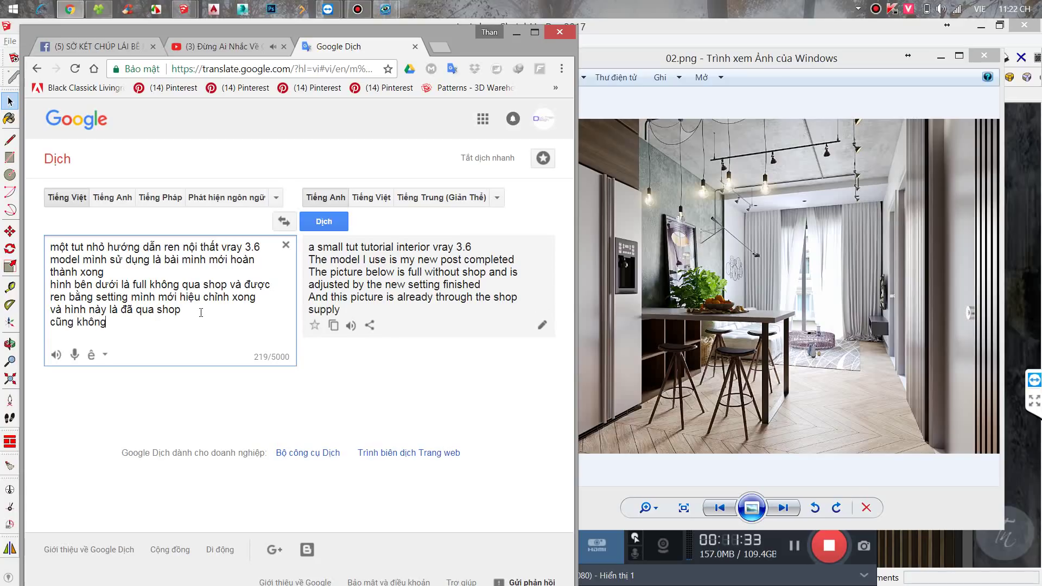
text( quá ph)
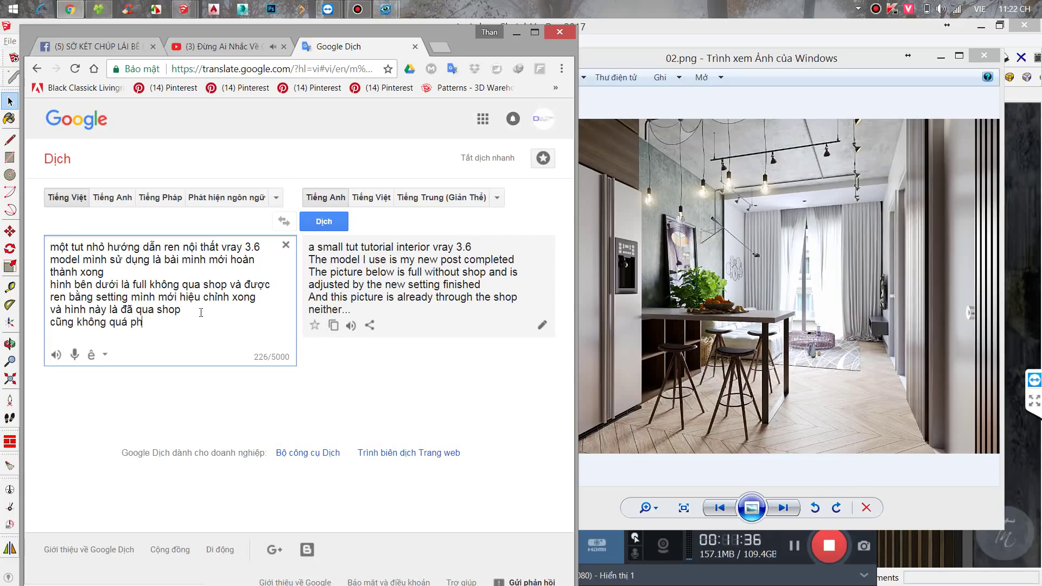
text(ức)
text(ap)
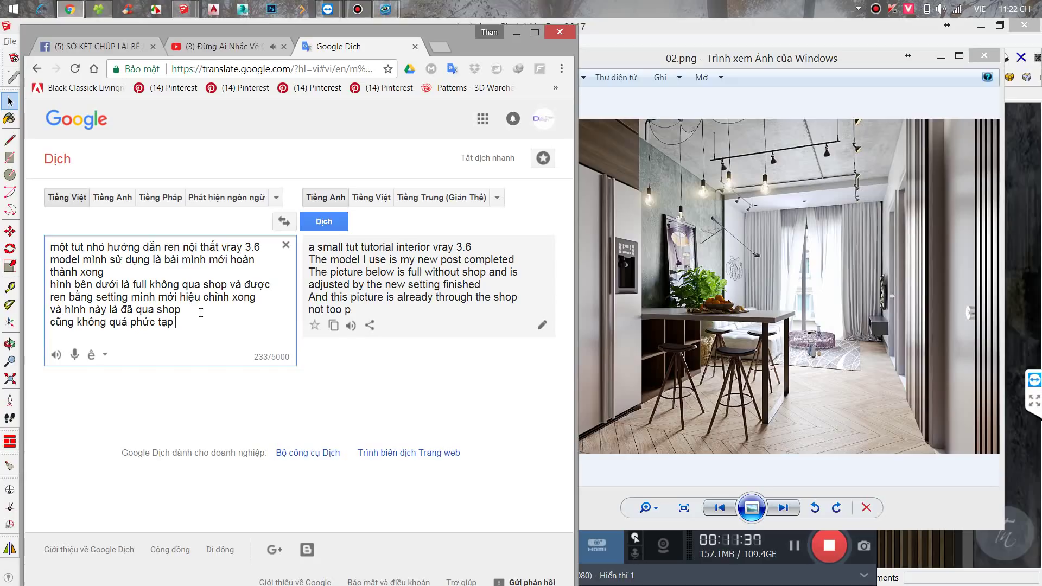
text( lă)
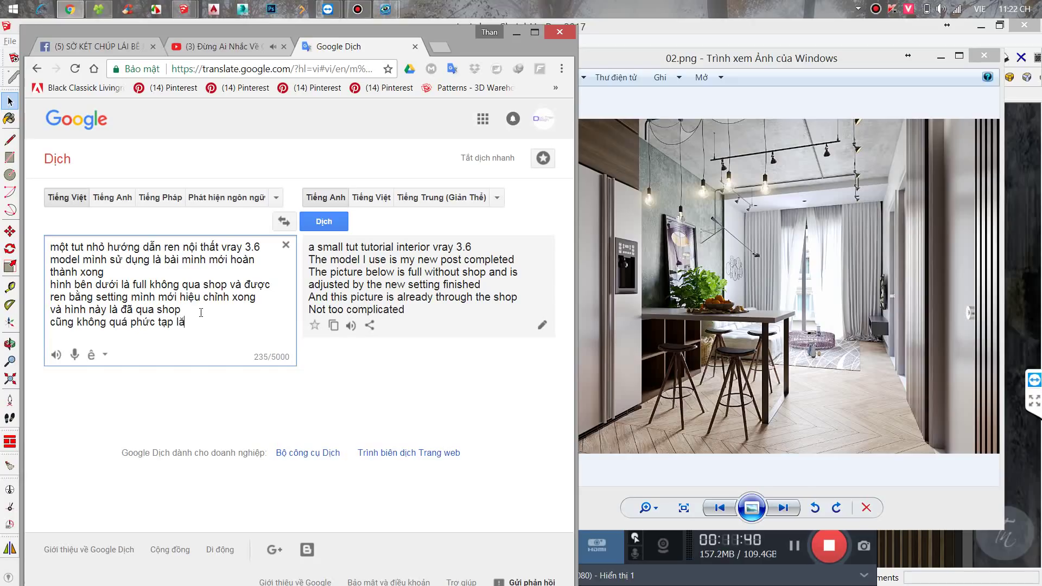
key(BackSpace)
text(ắm tùy theo )
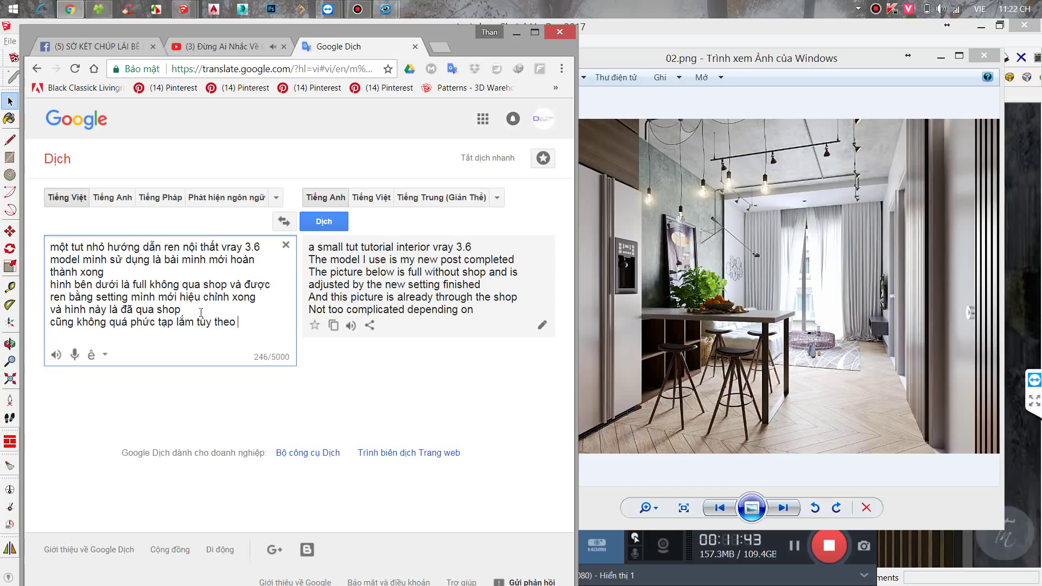
text(scene m)
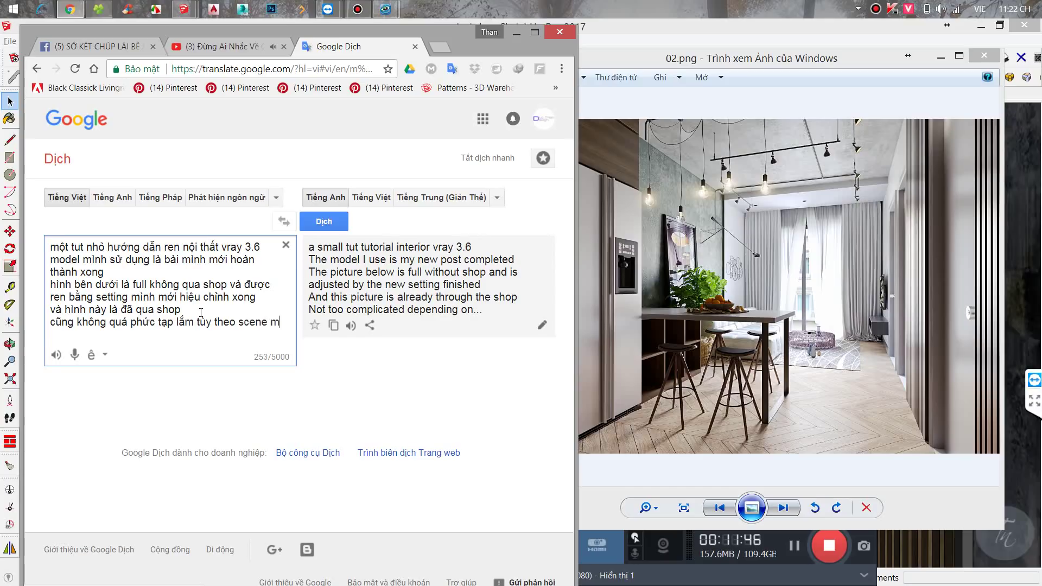
text(afg ta)
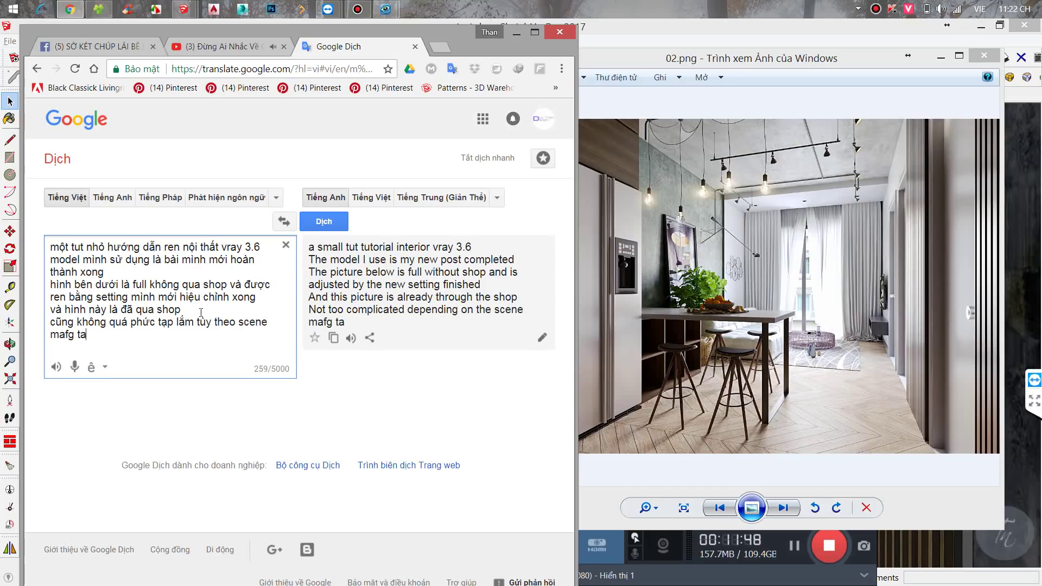
text(f ta)
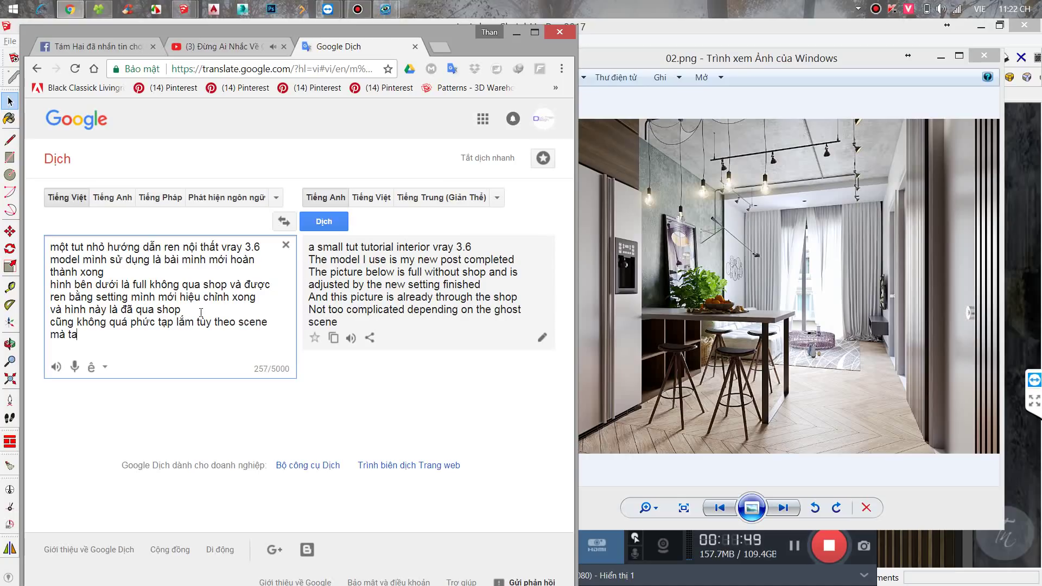
text( hiệu chỉnh sáng)
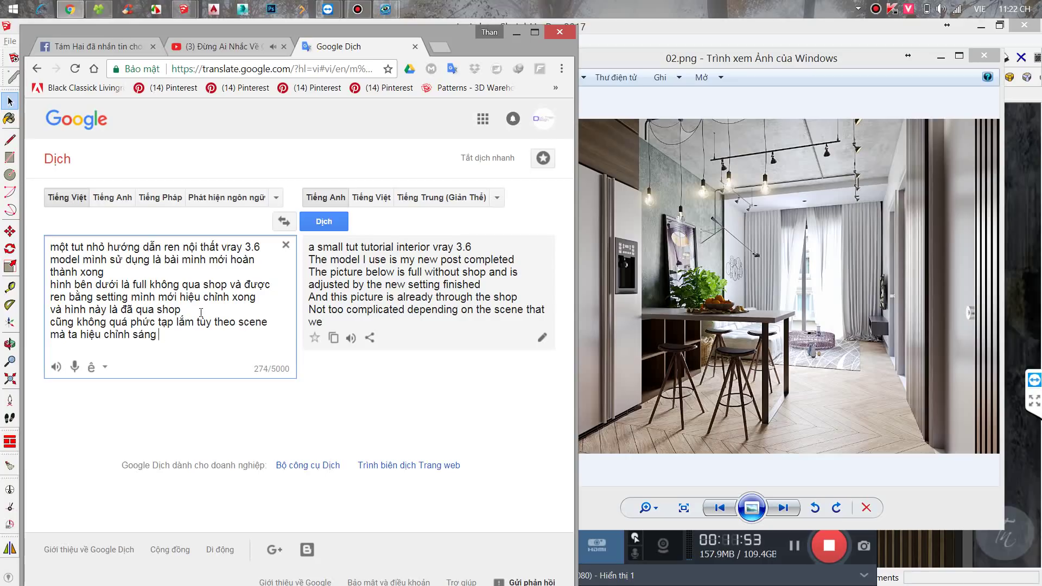
text( cho hợp  )
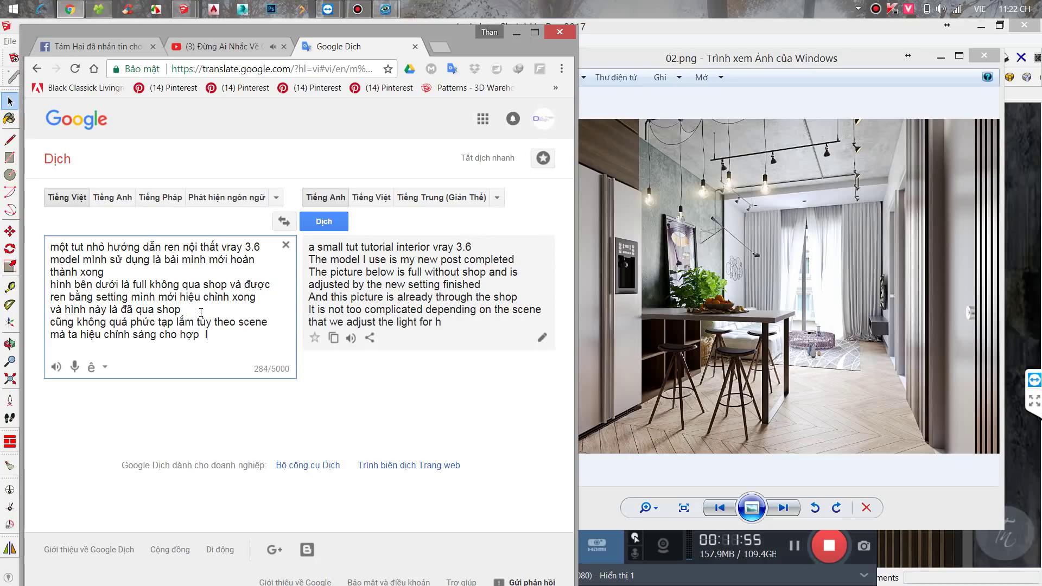
text(ý la)
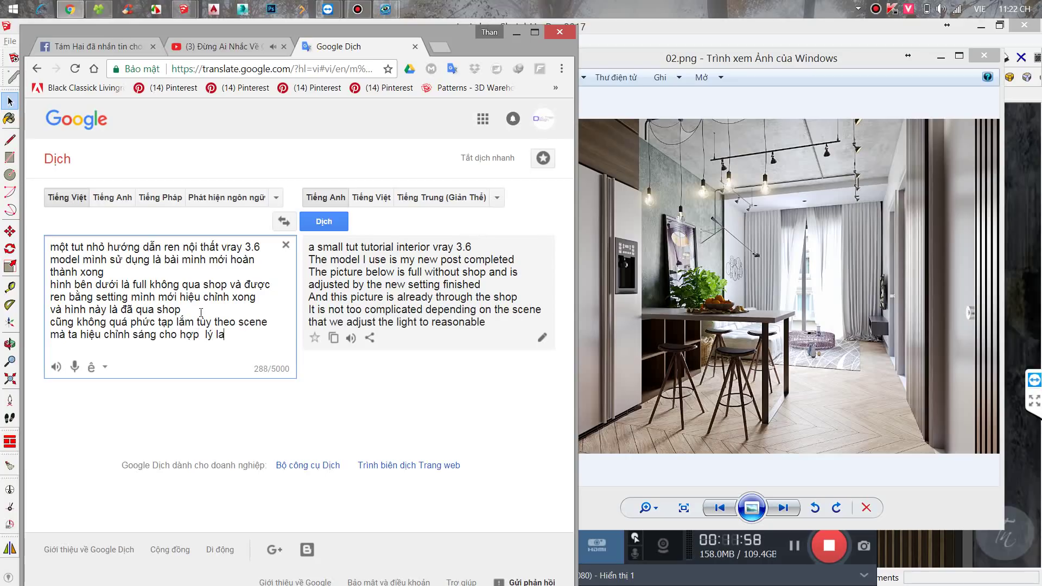
text(đu)
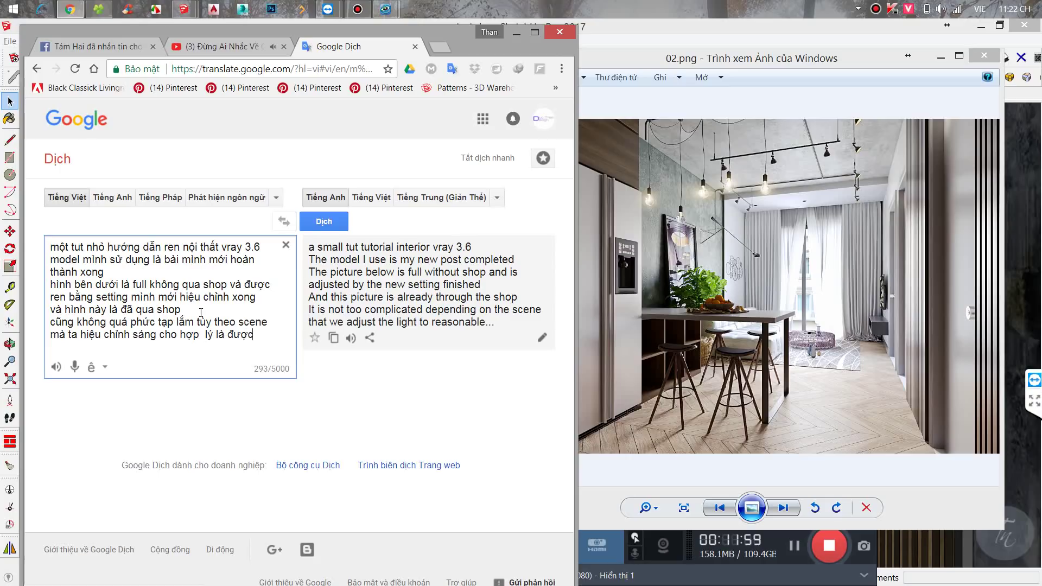
After a blank line, add the closing wish 'chúc các bạn có những sản phẩm đẹp…'.
key(Return)
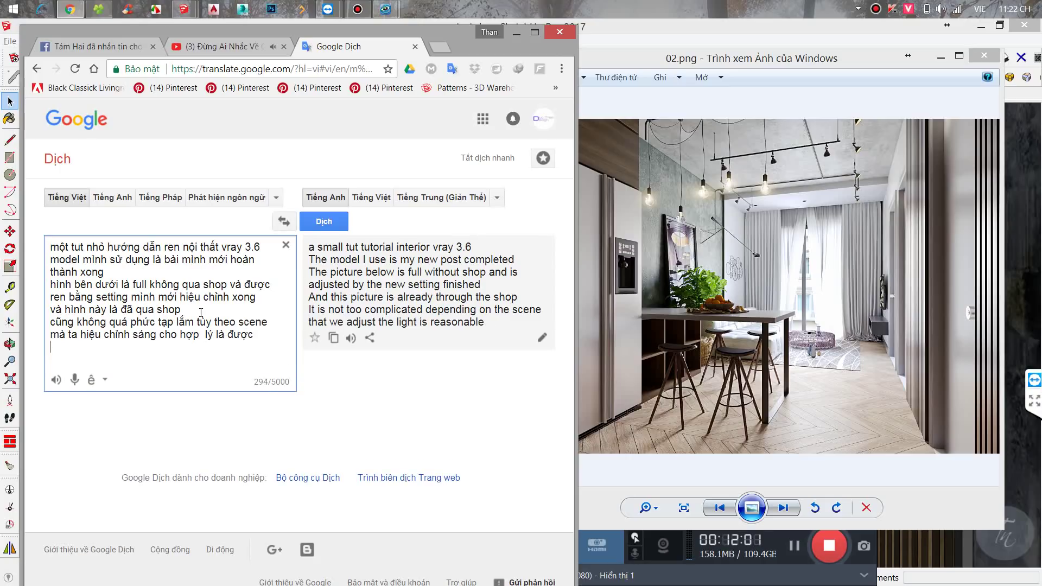
key(Return)
text(chúc c)
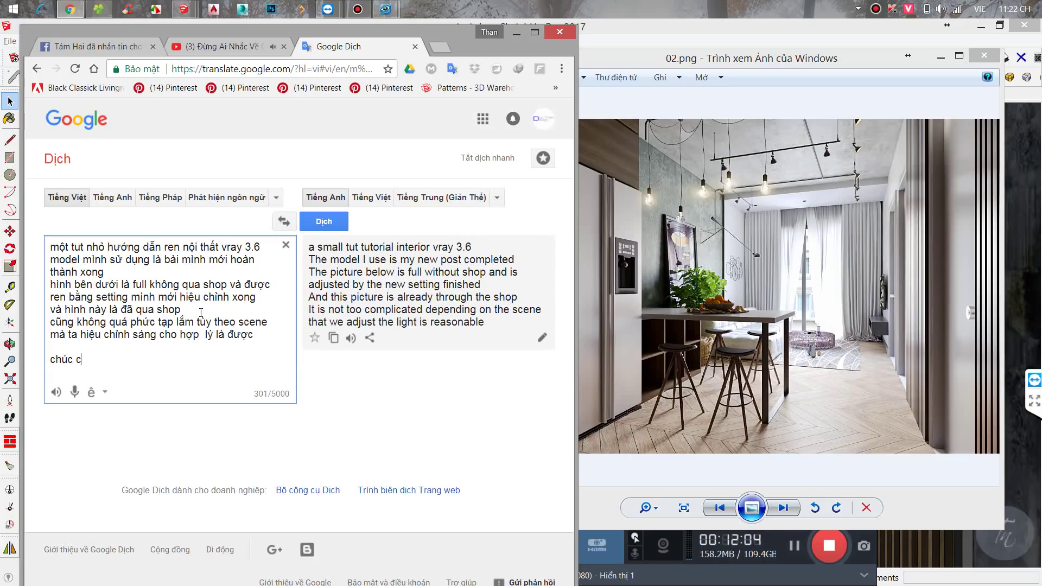
text(ác)
text( bạn có)
text( nhưng sp)
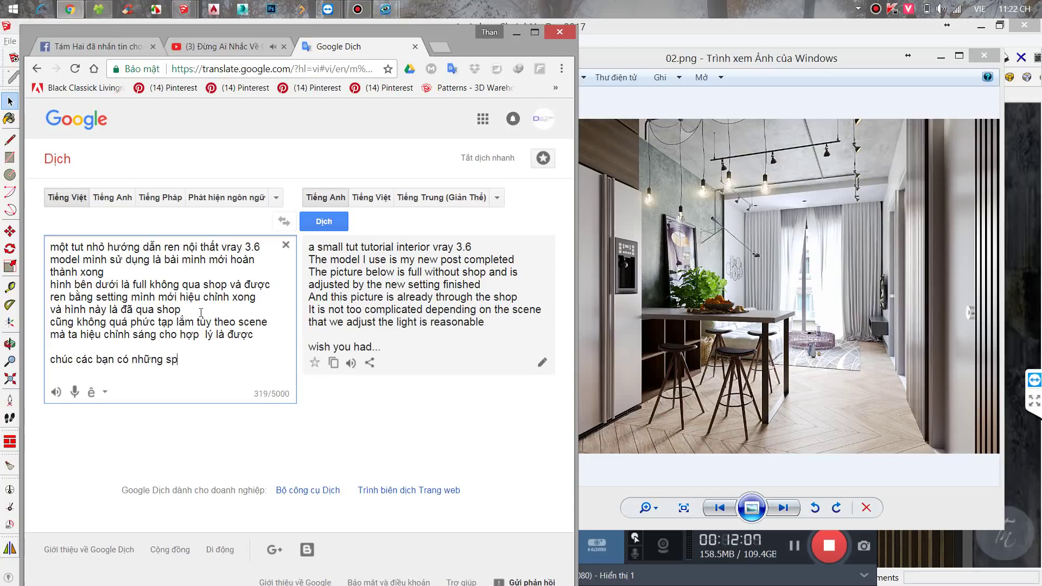
text(ản p)
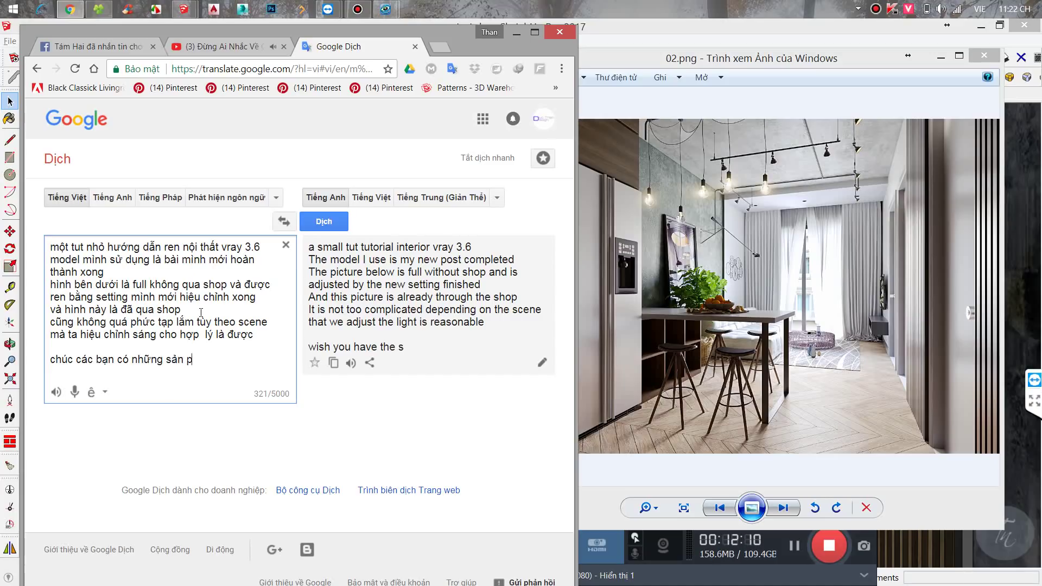
text(hẩm đ)
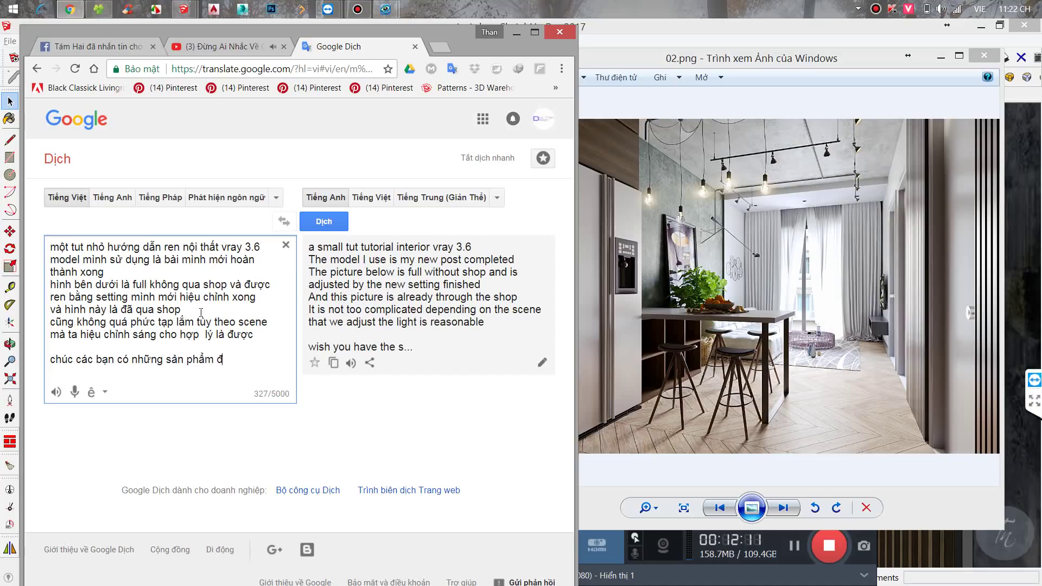
text(e)
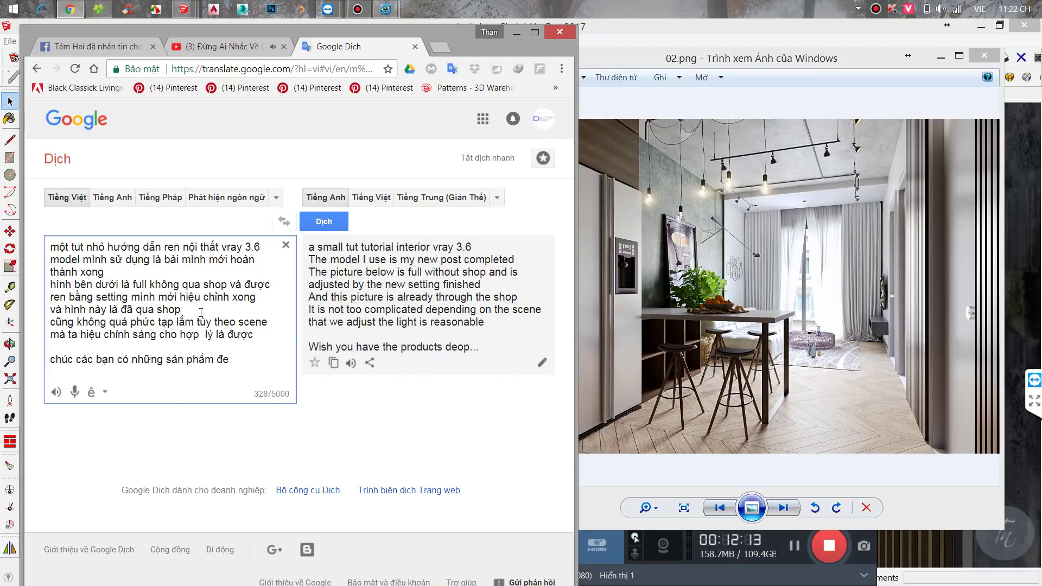
text(j va)
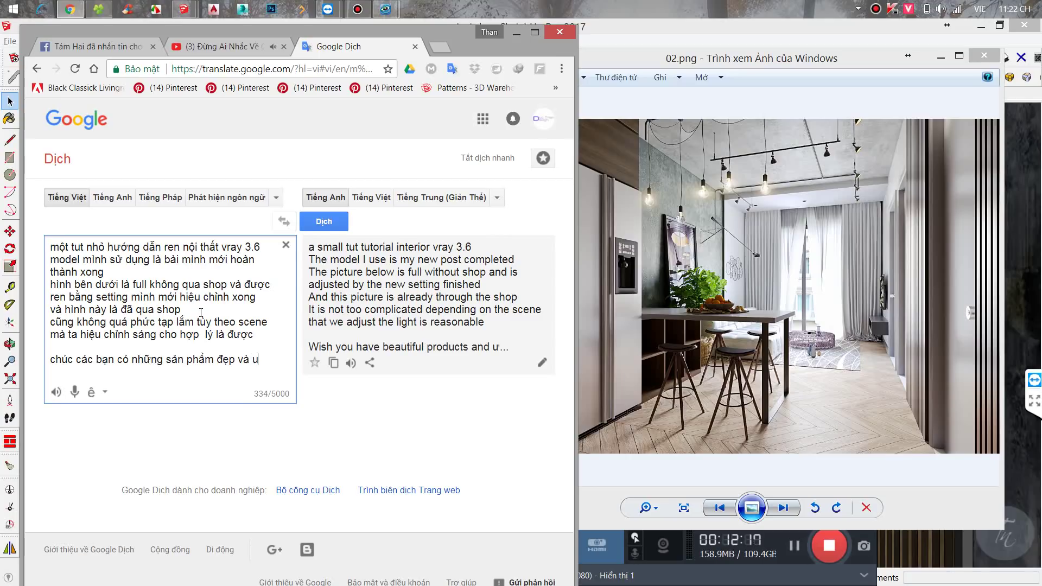
text(wng ys cho)
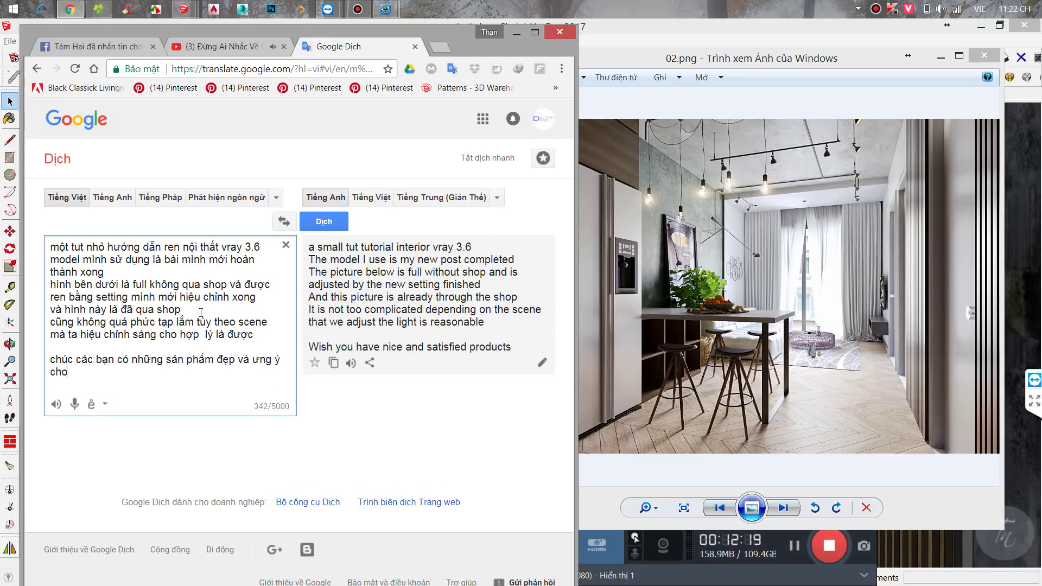
text( riêng minh)
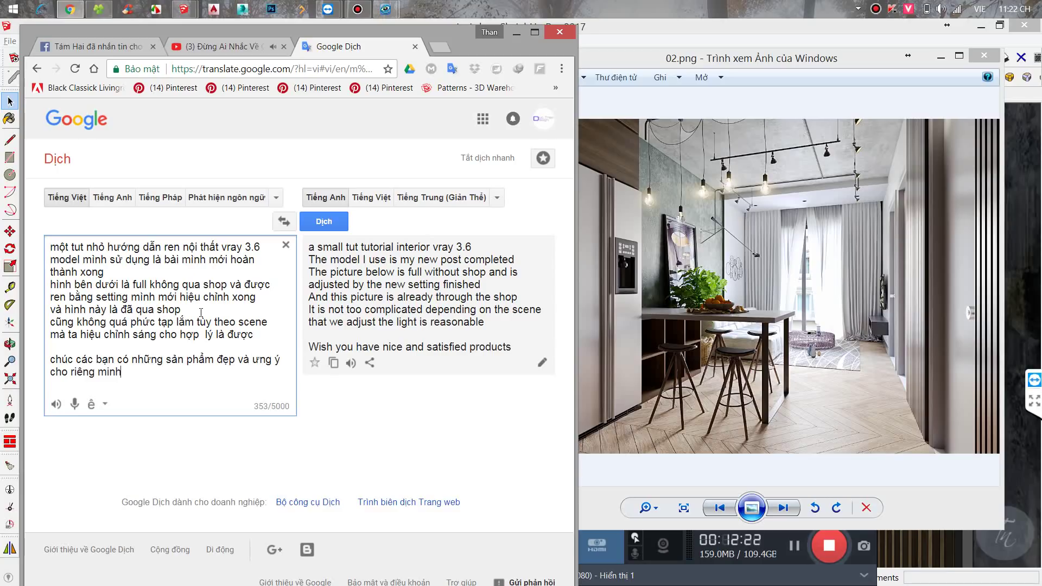